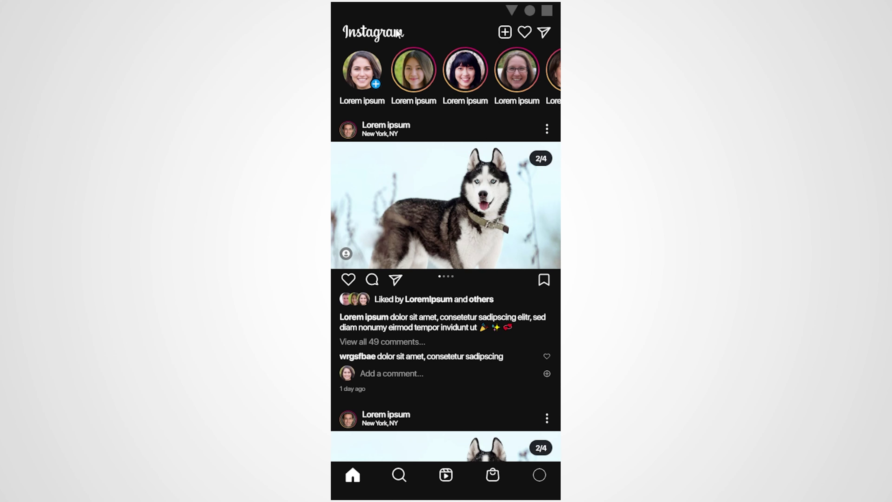
Test the stories row's horizontal scrolling and page through the first post's image carousel in both directions.
left_click_drag(513, 69, 282, 69)
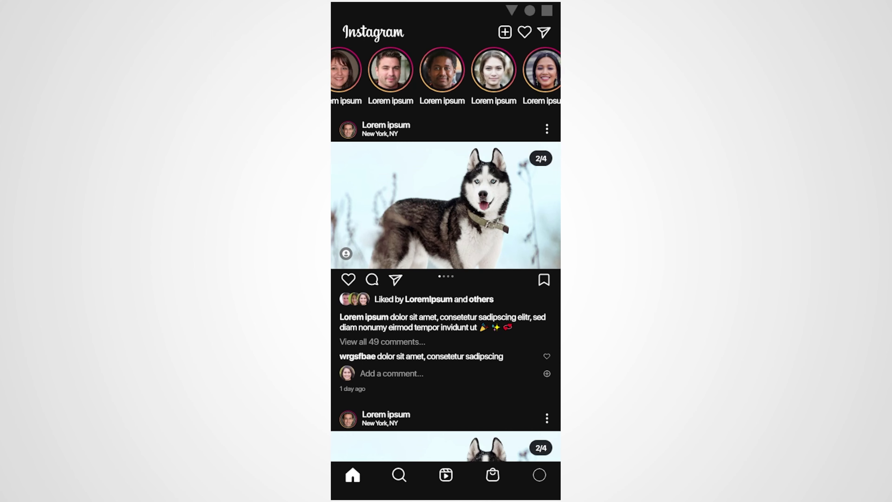
left_click_drag(170, 87, 520, 86)
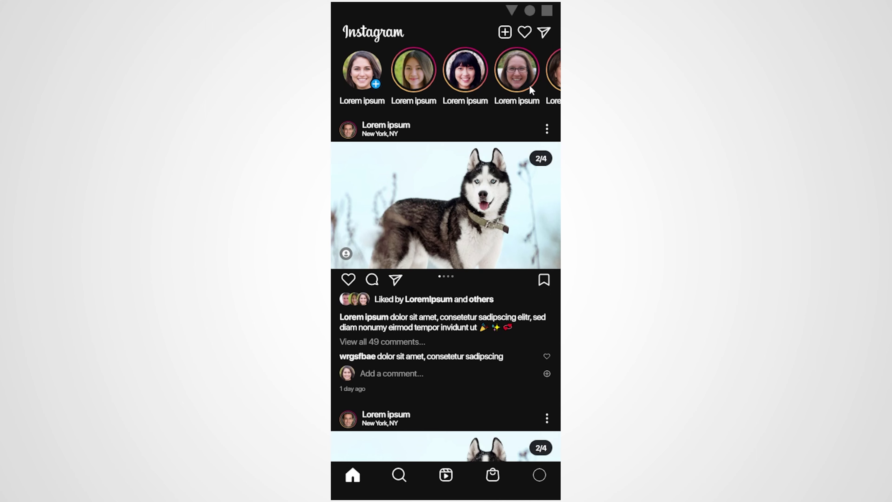
scroll(488, 121, "down", 2)
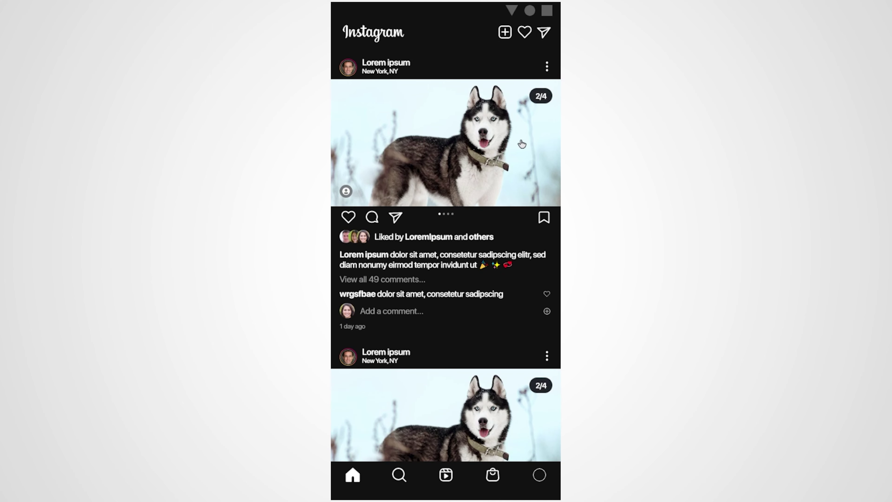
left_click(529, 140)
left_click(529, 140)
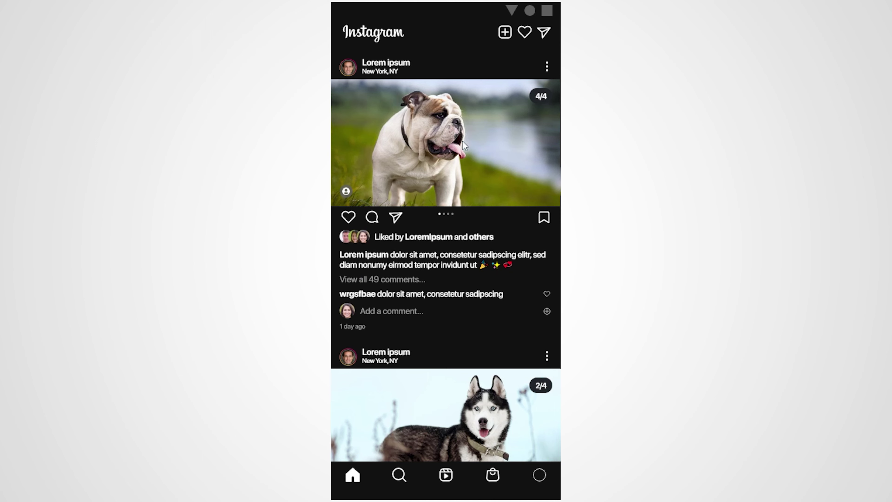
left_click(371, 139)
left_click(371, 137)
left_click(371, 137)
left_click(519, 144)
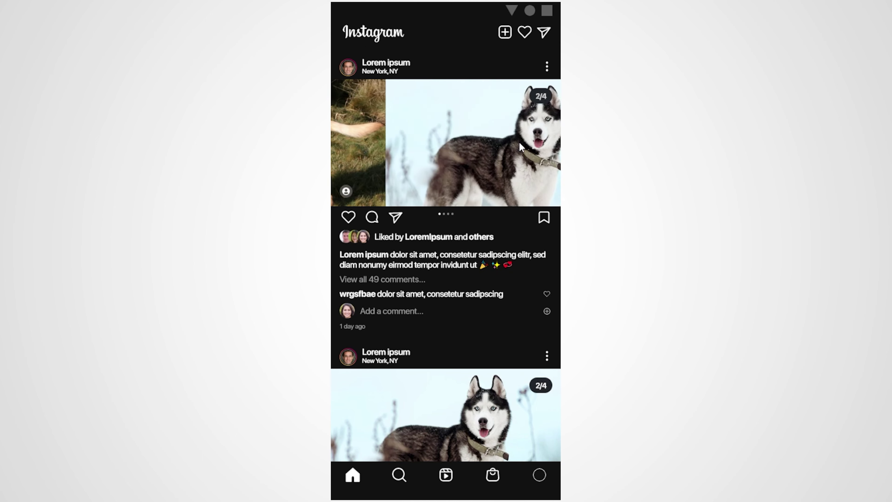
Test the first post's like and save toggles, leaving the post liked but unsaved, and like its comment.
left_click(347, 219)
left_click(544, 220)
left_click(544, 220)
left_click(348, 220)
left_click(348, 219)
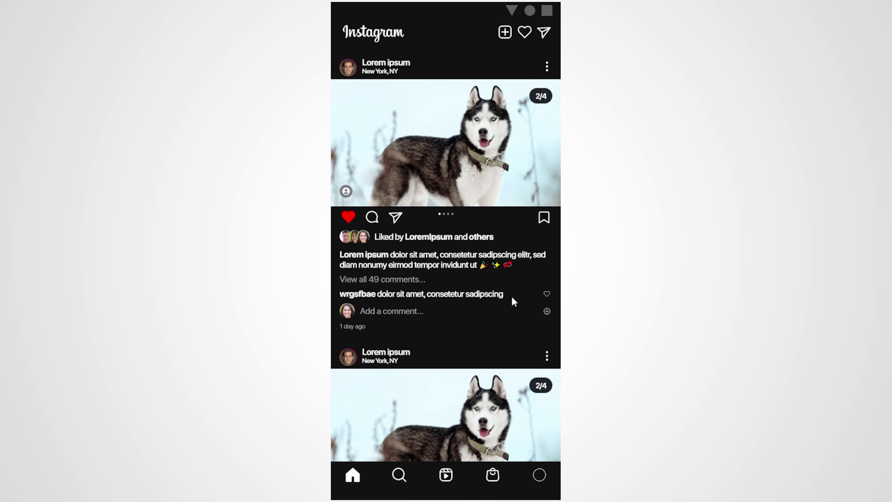
left_click(547, 296)
Examine the feed's vertical scrolling through the posts with the header and navigation bar, and return to the first post.
scroll(518, 301, "down", 7)
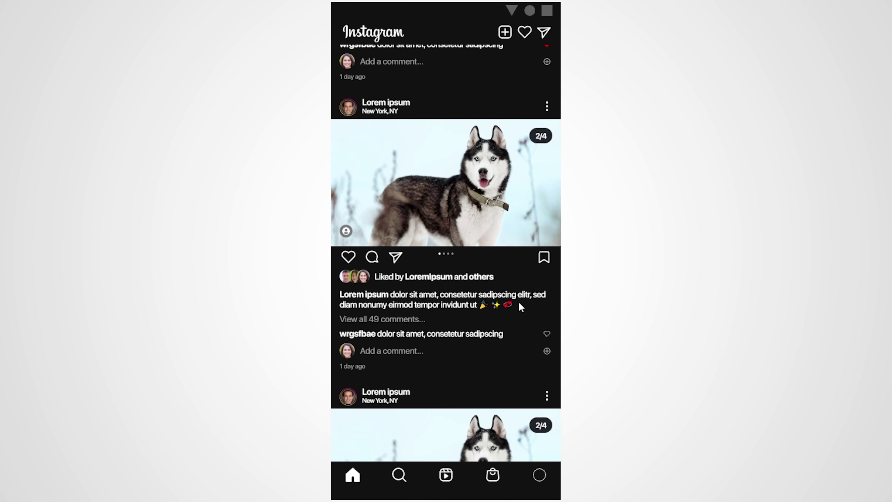
scroll(519, 304, "down", 2)
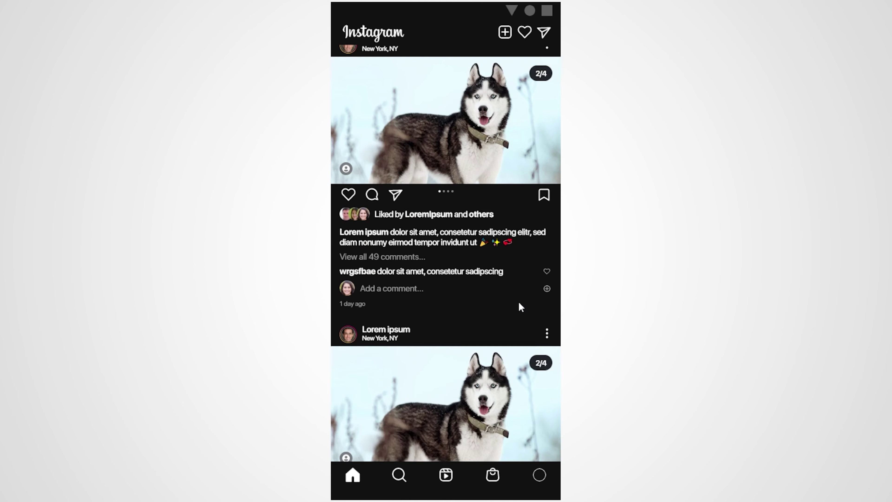
scroll(519, 301, "down", 4)
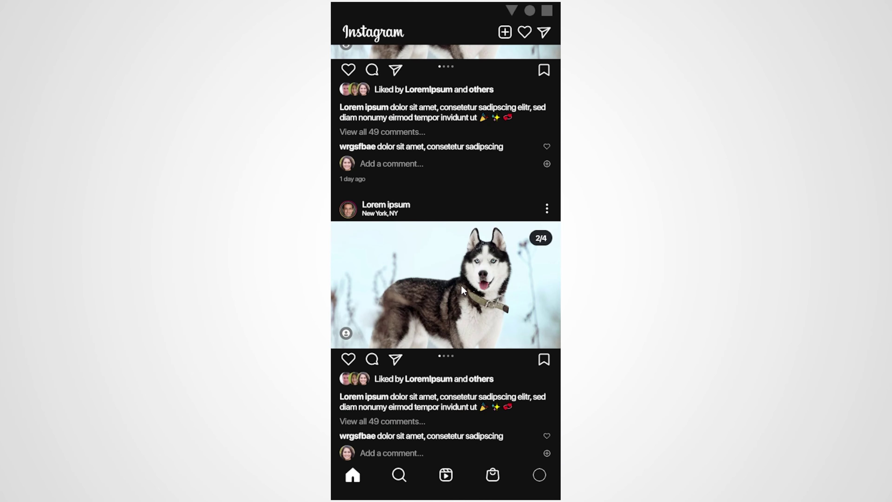
scroll(461, 285, "down", 2)
scroll(461, 284, "down", 10)
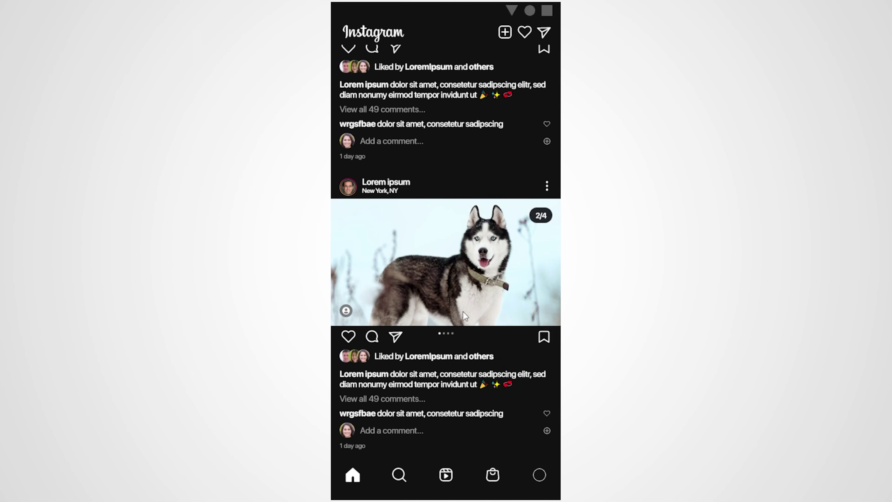
scroll(465, 306, "down", 10)
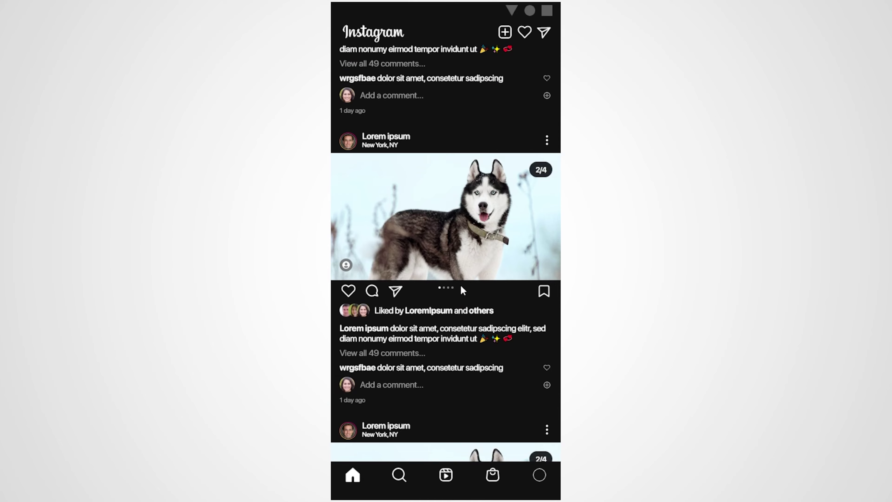
scroll(461, 285, "down", 4)
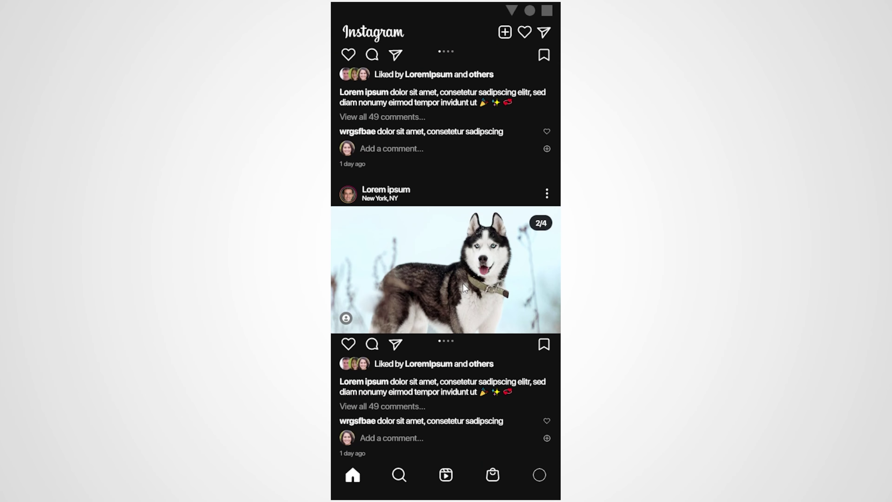
scroll(463, 285, "down", 14)
scroll(463, 282, "down", 8)
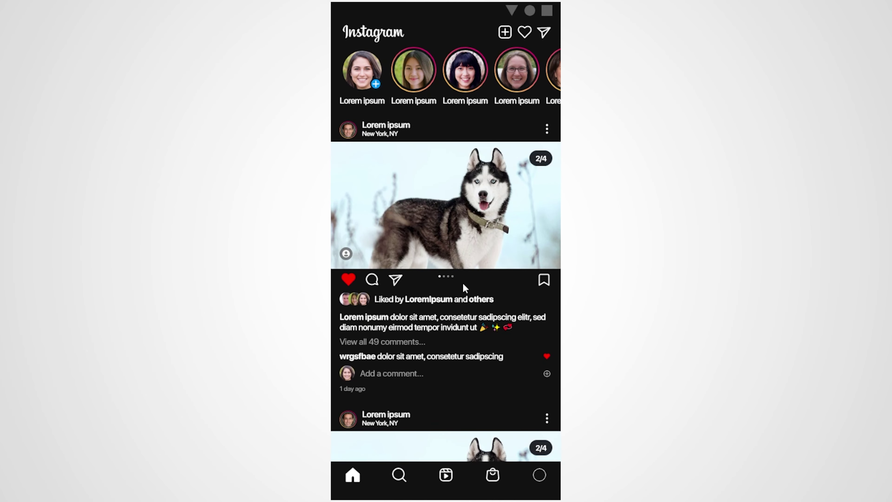
Page through the image carousels of the second and following posts, and return to the start of the feed.
scroll(463, 282, "down", 7)
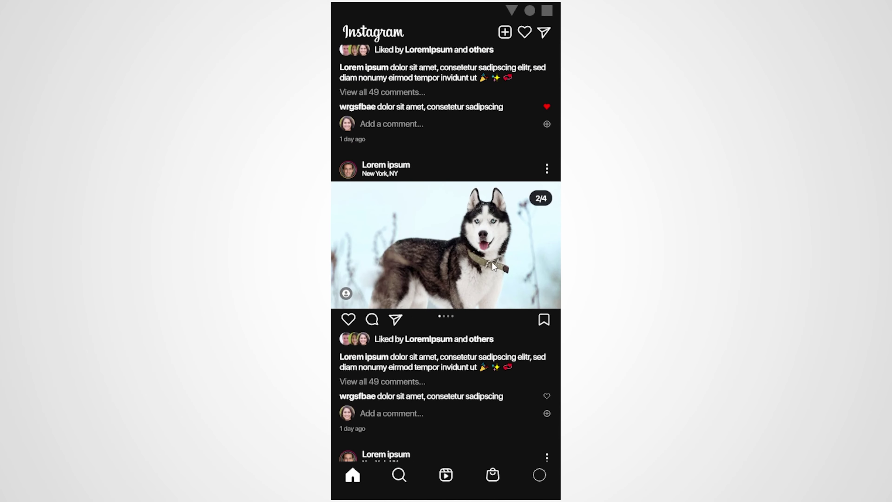
left_click(518, 242)
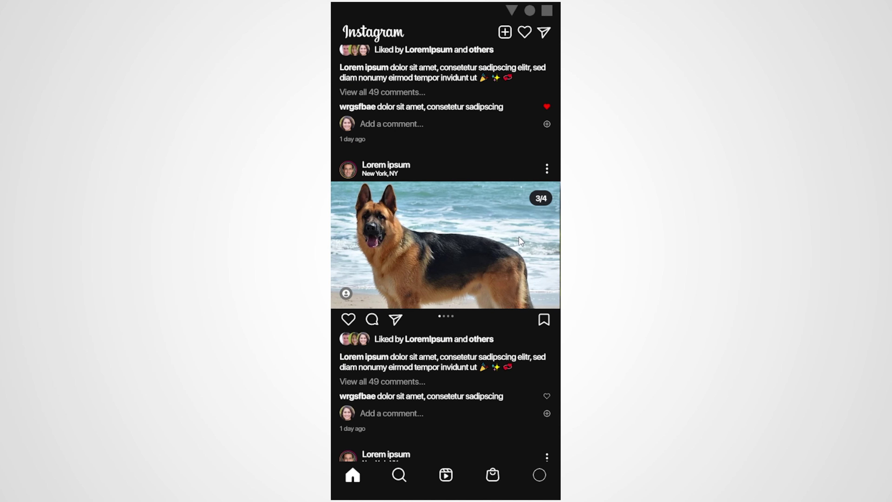
left_click(518, 241)
scroll(468, 249, "down", 15)
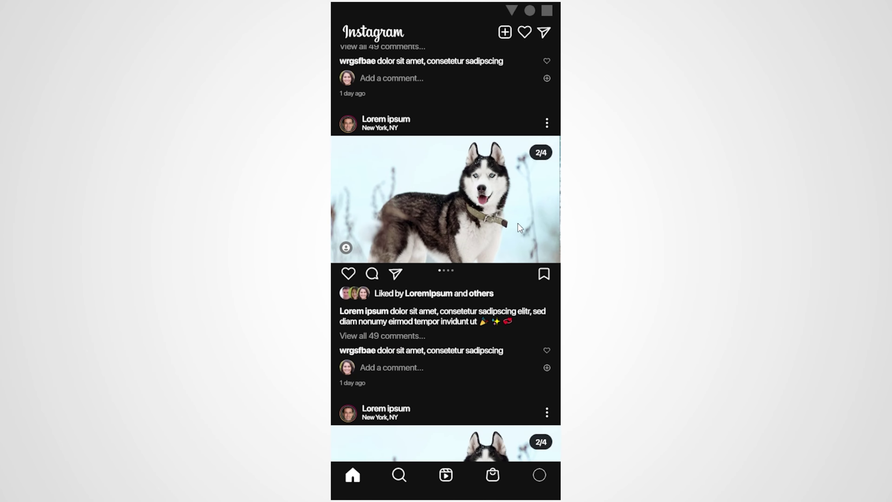
left_click(518, 223)
left_click(518, 221)
scroll(415, 242, "up", 2)
left_click(375, 259)
scroll(414, 264, "up", 3)
scroll(432, 268, "down", 2)
left_click(353, 276)
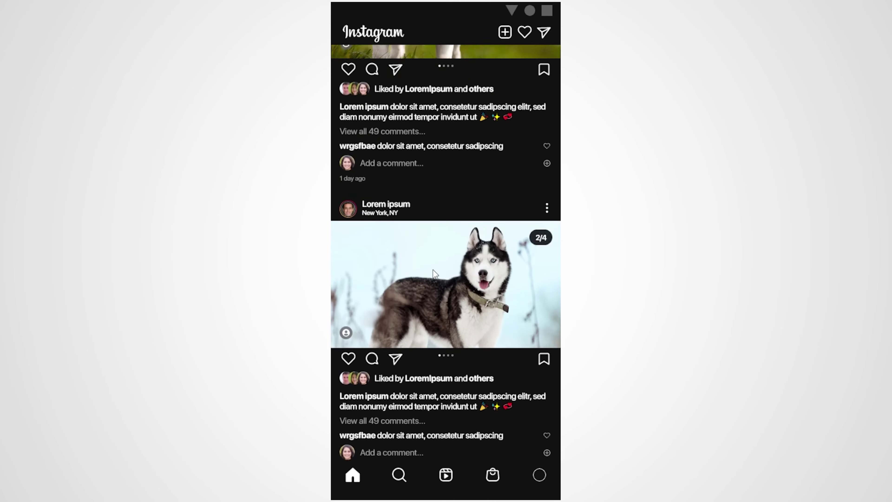
left_click(353, 276)
scroll(498, 281, "up", 3)
scroll(498, 285, "down", 2)
scroll(483, 294, "up", 4)
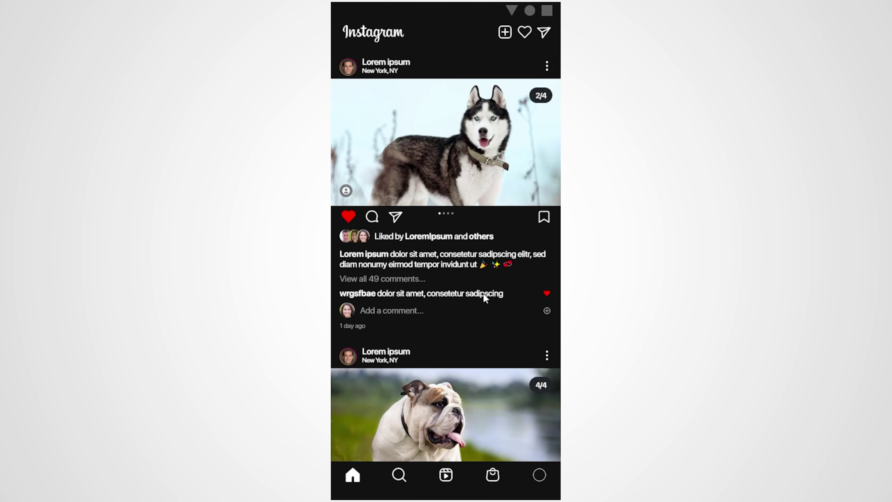
scroll(483, 296, "up", 2)
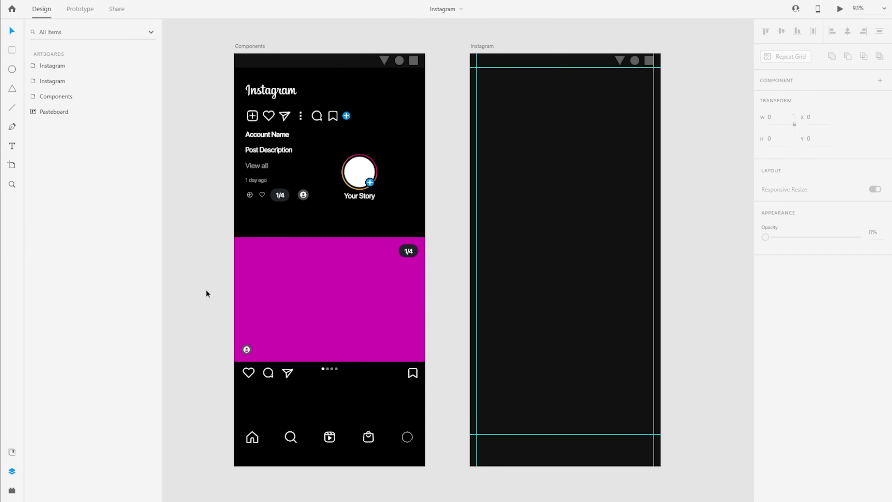
Examine the Components artboard's icons, Account Name, Post Description, View Comments and Time of Post components, and the Story group.
left_click(250, 47)
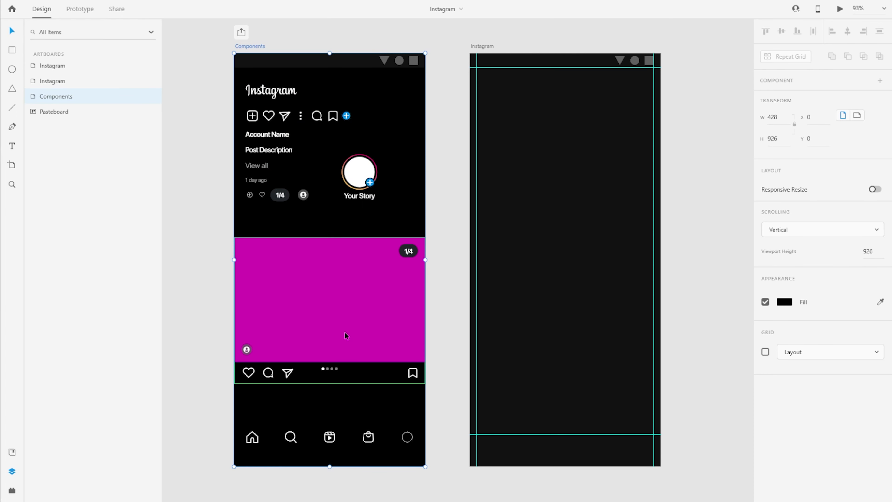
left_click(271, 118)
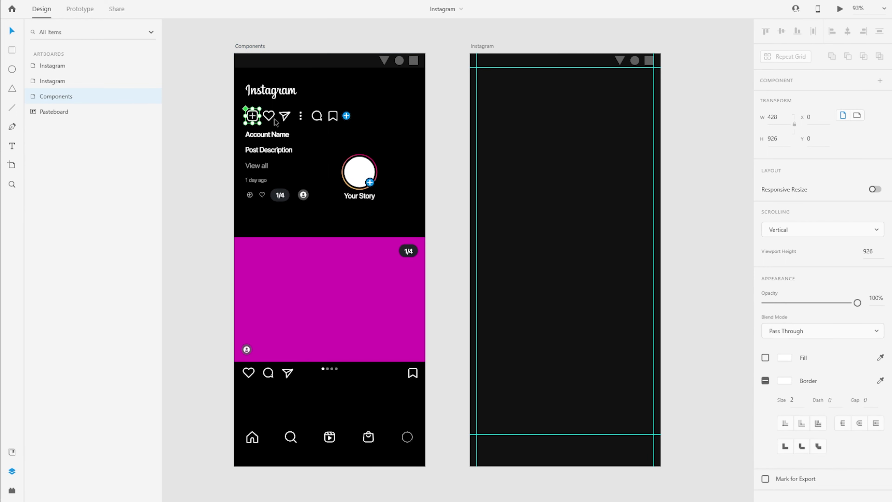
left_click(286, 116)
left_click(304, 120)
left_click(320, 119)
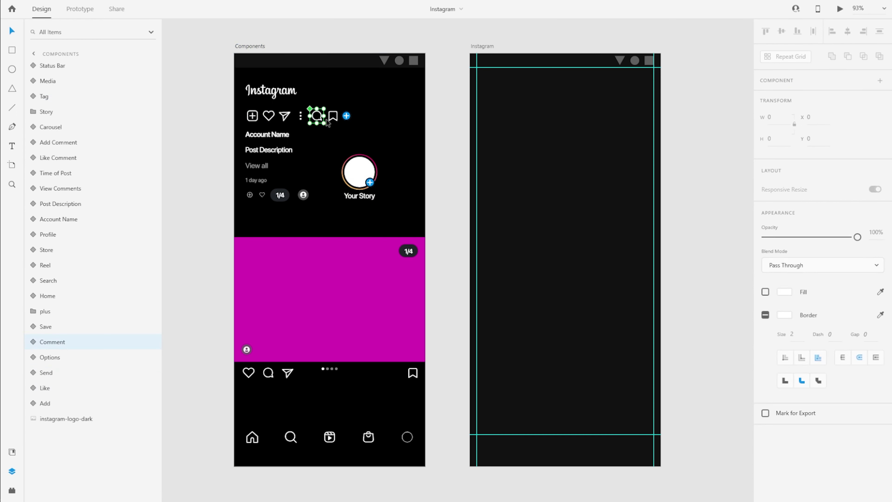
left_click(268, 136)
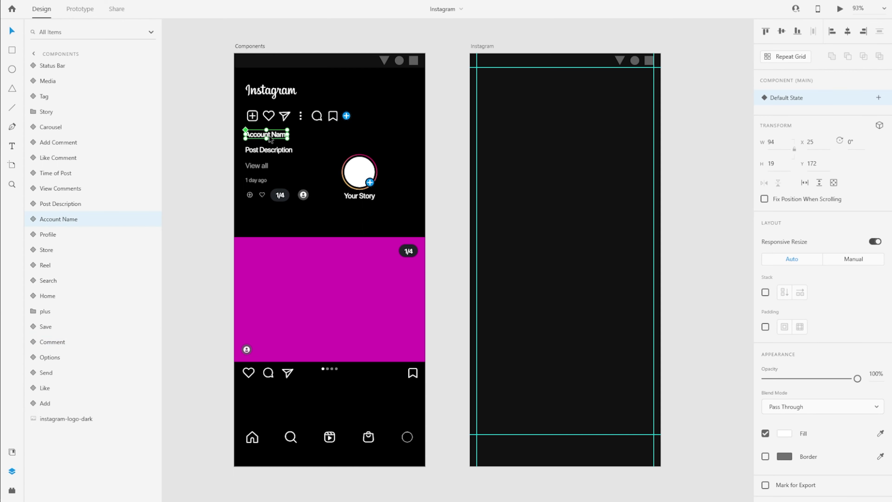
left_click(269, 150)
left_click(256, 166)
left_click(256, 180)
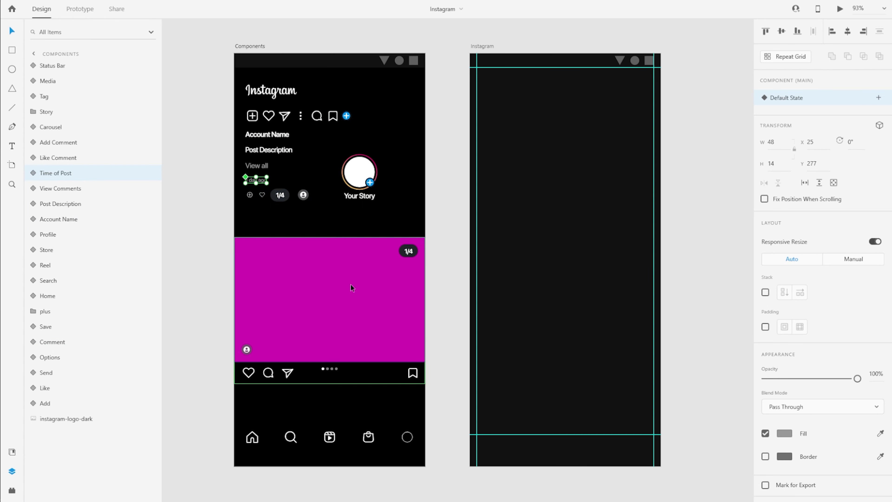
left_click(369, 188)
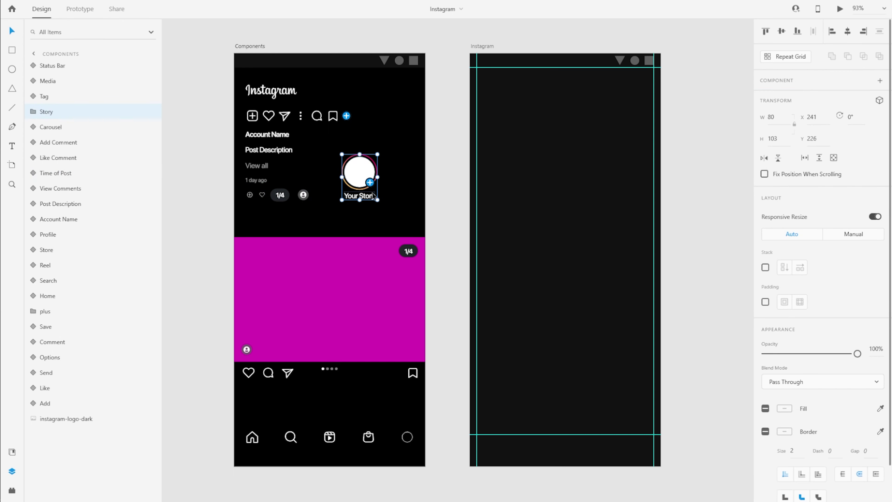
Delete the Media component and the Story group from the Components artboard.
left_click(310, 304)
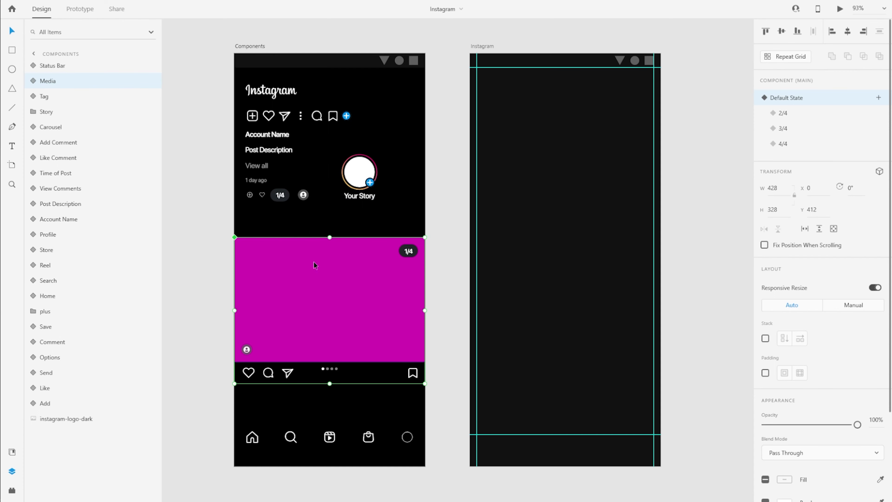
key("Delete")
left_click(359, 199)
key("Delete")
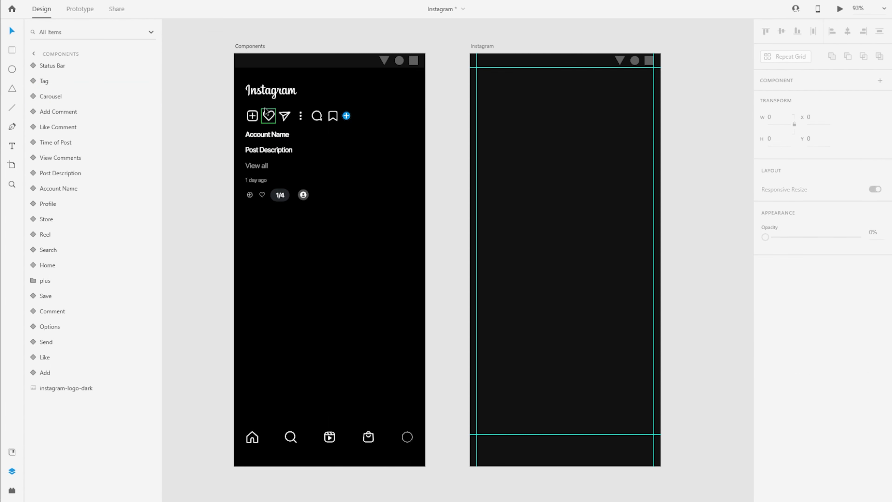
Review the logo, icons and text on the Components artboard, and the Status Bar instance on the Instagram artboard.
left_click_drag(385, 203, 235, 95)
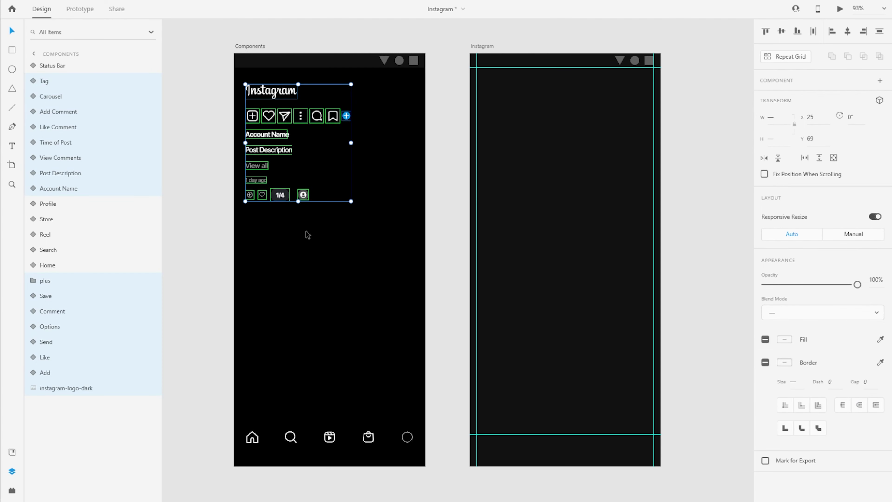
left_click(308, 251)
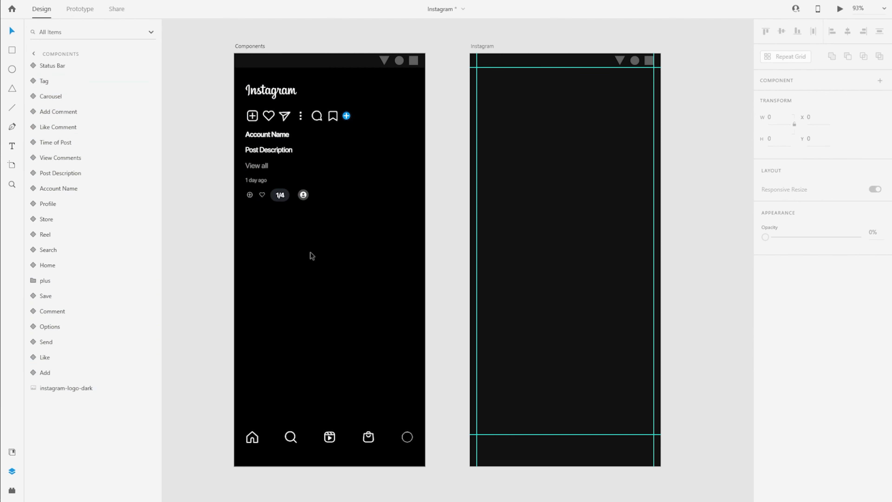
left_click(600, 65)
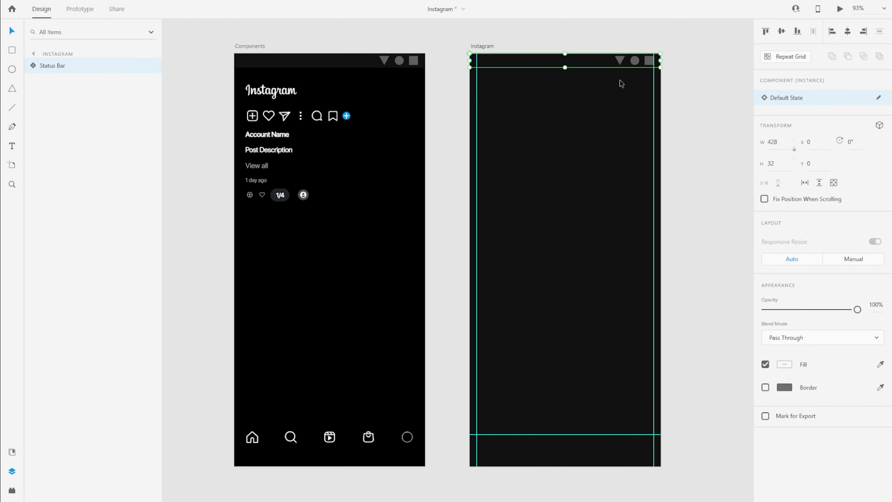
Inspect the Home, Search, Reel, Store and Profile navigation components on the Components artboard, individually and as a group.
left_click(253, 440)
left_click(291, 440)
left_click(329, 439)
left_click(375, 442)
left_click(408, 439)
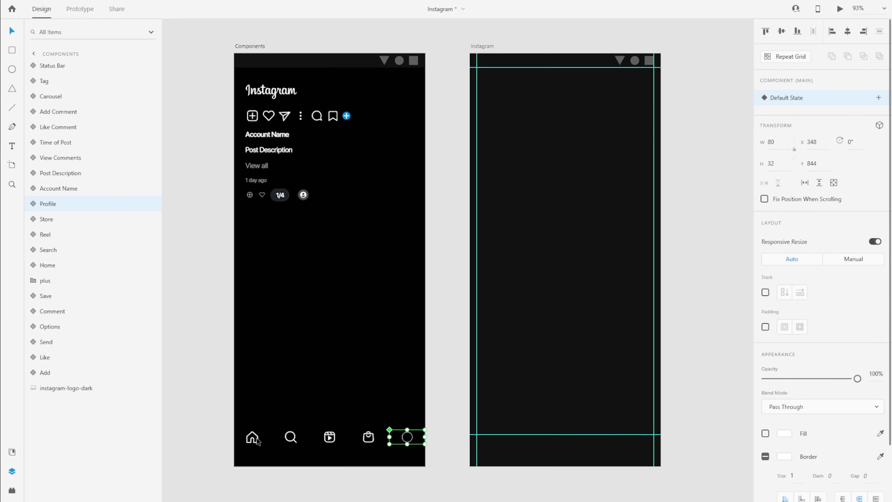
left_click_drag(219, 422, 433, 456)
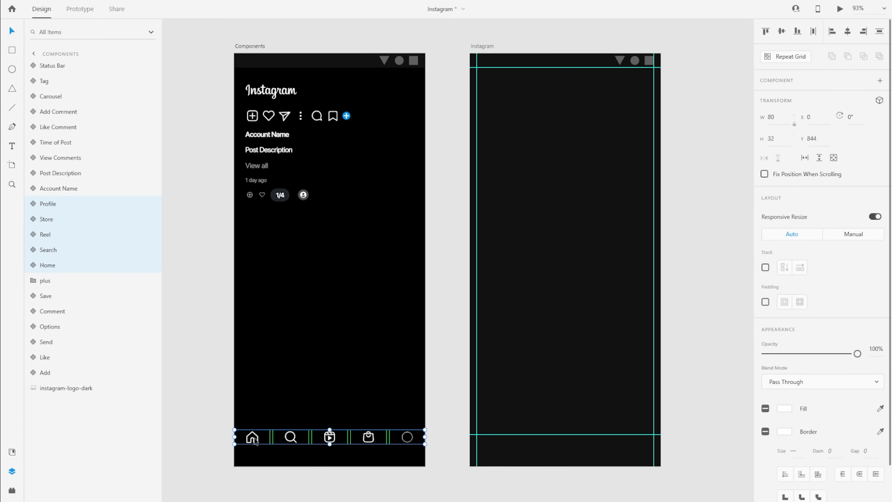
left_click(250, 442)
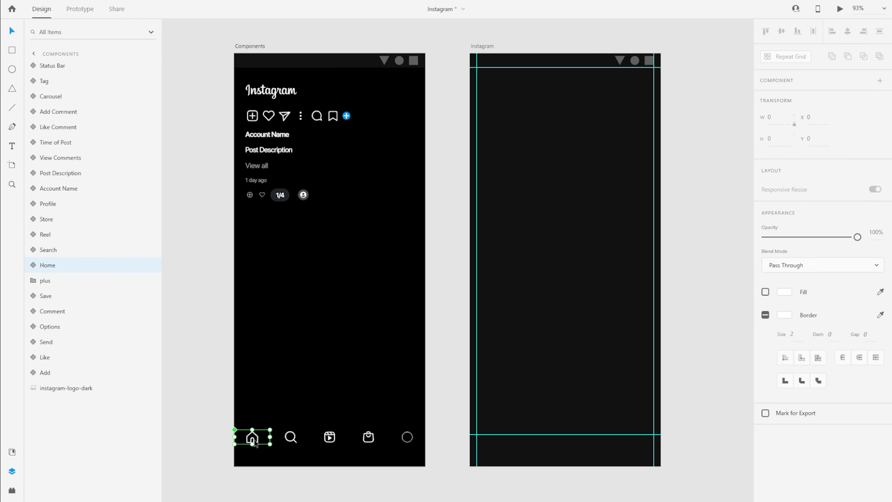
left_click(290, 441)
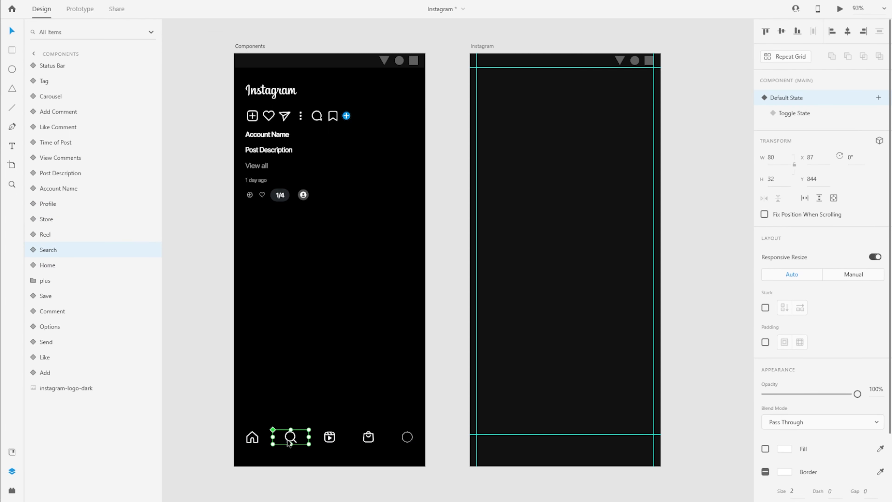
left_click(329, 442)
left_click(368, 440)
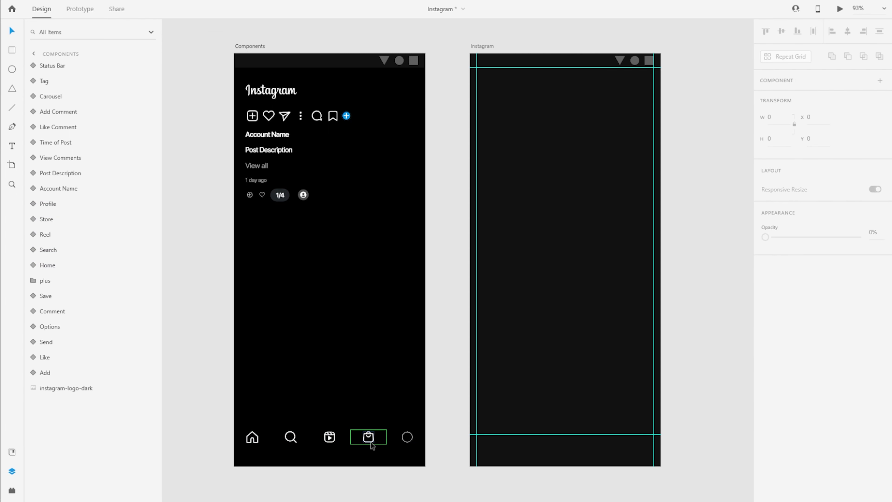
Copy the five navigation components, Home through Profile, from the Components artboard to the lower guide area of the Instagram artboard.
left_click(412, 445)
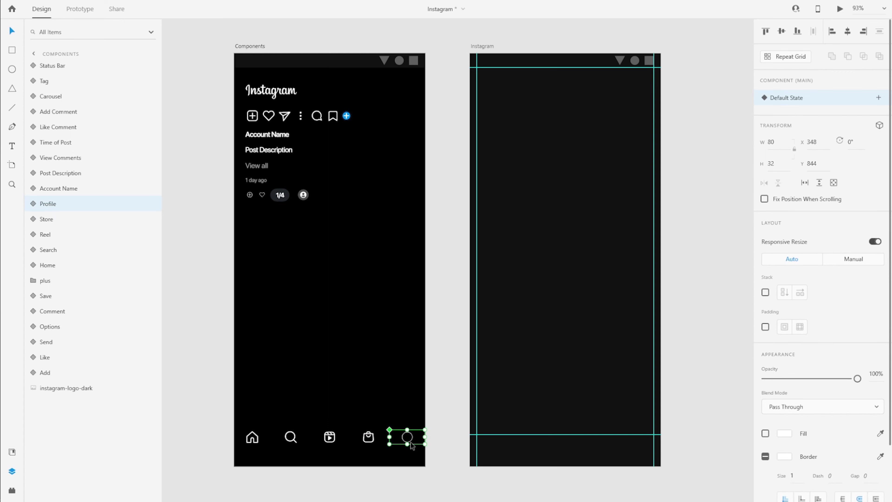
left_click_drag(217, 419, 448, 462)
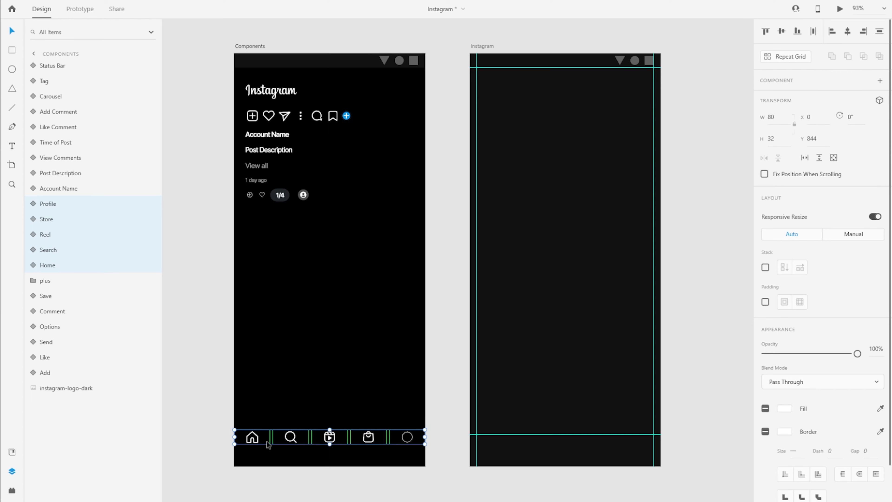
mouse_move(256, 441)
left_mouse_down()
mouse_move(301, 385)
mouse_move(479, 426)
mouse_move(482, 448)
mouse_move(492, 450)
mouse_move(488, 468)
mouse_move(526, 474)
left_mouse_up()
Draw a 428 by 72 rectangle spanning the Instagram artboard's bottom edge, over the navigation icons.
scroll(619, 476, "up", 5)
key("r")
left_click_drag(173, 357, 681, 445)
key("v")
mouse_move(401, 380)
left_mouse_down()
mouse_move(413, 383)
mouse_move(402, 384)
left_mouse_up()
left_click_drag(685, 402, 718, 402)
left_click_drag(446, 445, 447, 448)
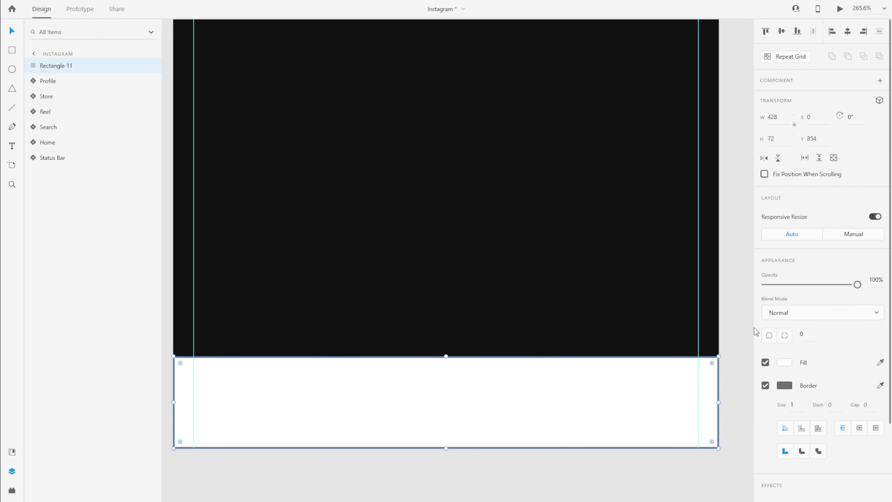
Make the navigation rectangle borderless with the near-black fill and move it behind the five icons.
left_click(765, 385)
left_click(781, 364)
left_click(663, 435)
left_click_drag(58, 68, 86, 150)
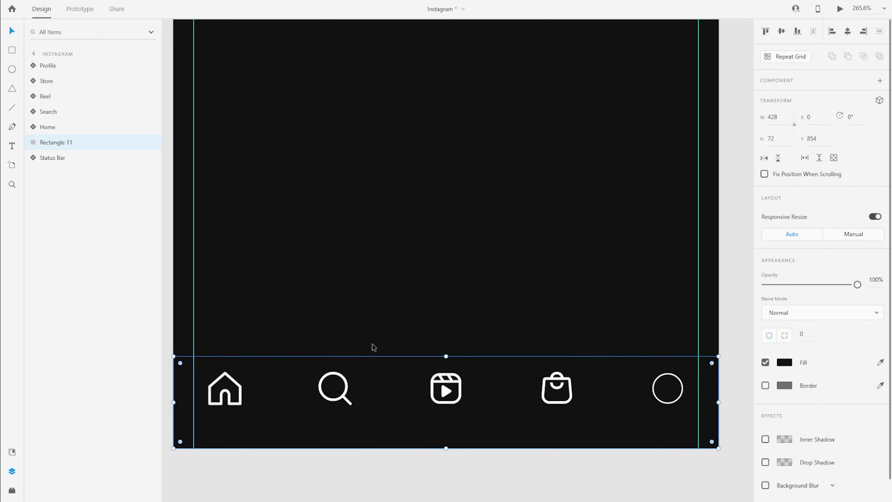
Group the navigation icons with their background rectangle and name the group Nav Bar.
left_click(65, 67, "shift")
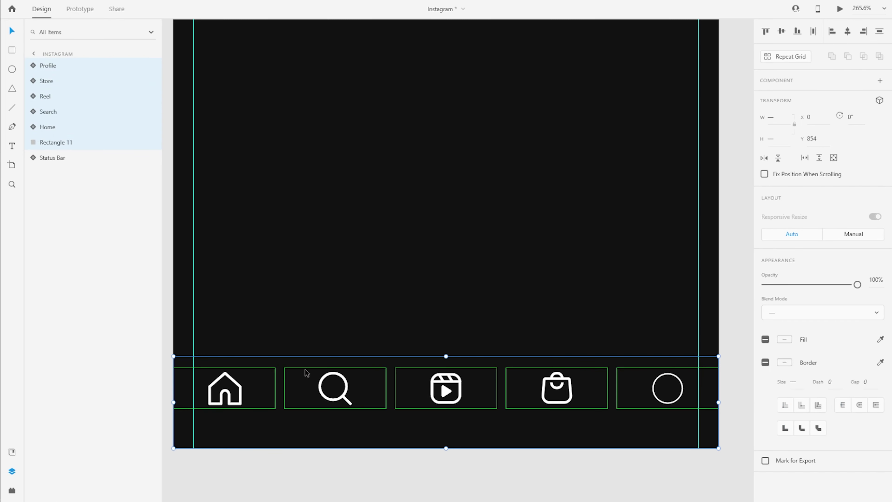
key("ctrl+g")
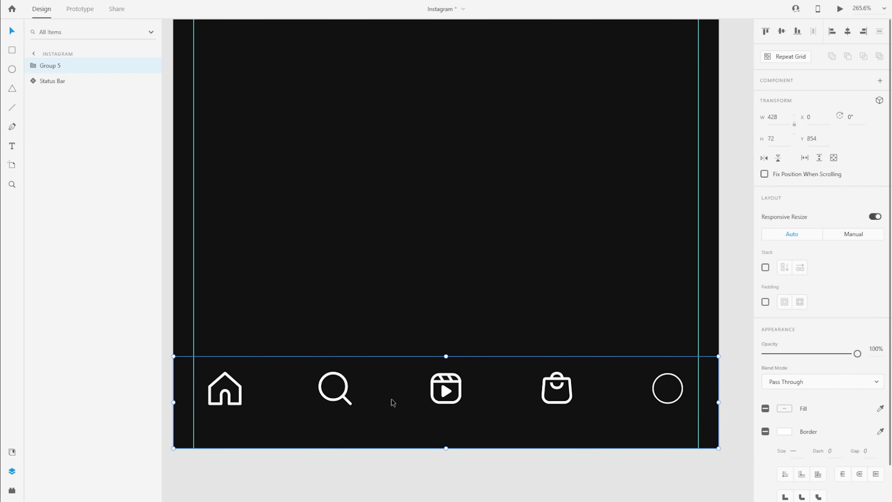
double_click(51, 65)
type("Nav Bar")
key("Return")
Fix the Nav Bar group's position when scrolling and lock it.
left_click(765, 175)
left_click(138, 66)
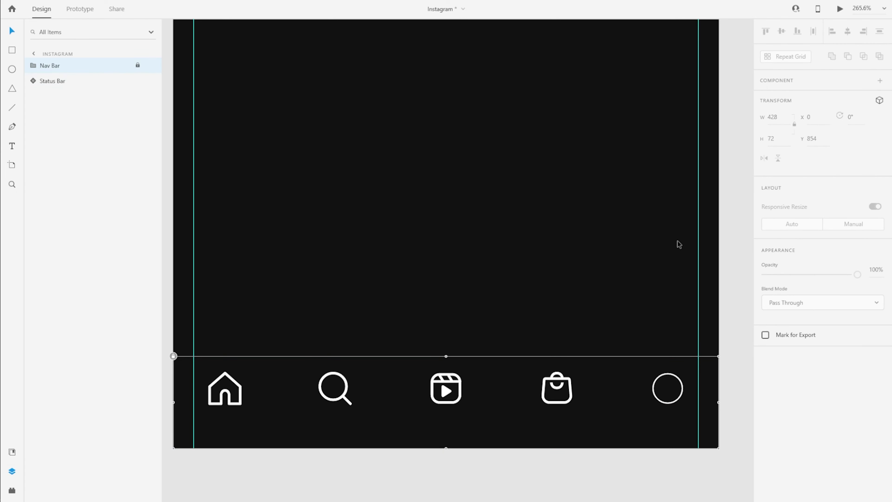
Copy the Instagram logo and the Add, Like and Send icons to the Instagram artboard, just below the status bar.
scroll(679, 245, "down", 4)
scroll(499, 210, "up", 4)
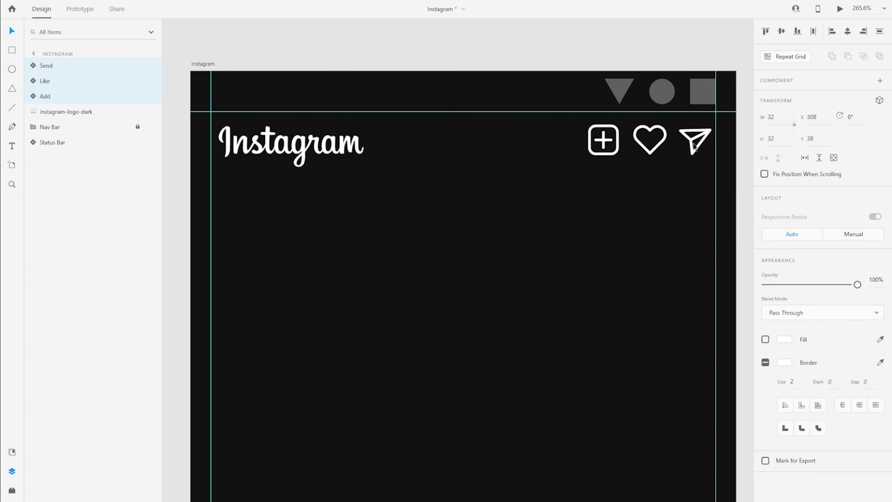
Draw a borderless 428 by 48 rectangle directly below the status bar and fill it with #121212.
key("Escape")
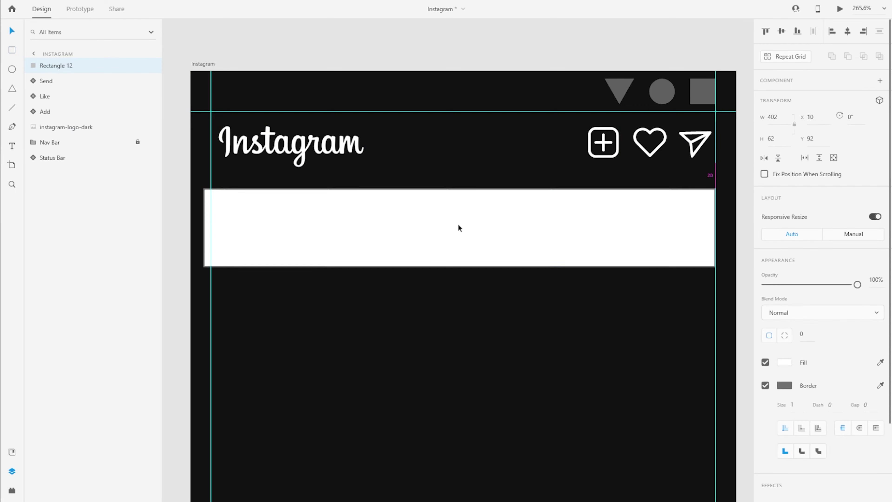
left_click_drag(457, 227, 444, 151)
left_click_drag(701, 151, 735, 151)
left_click(774, 138)
type("48")
key("Return")
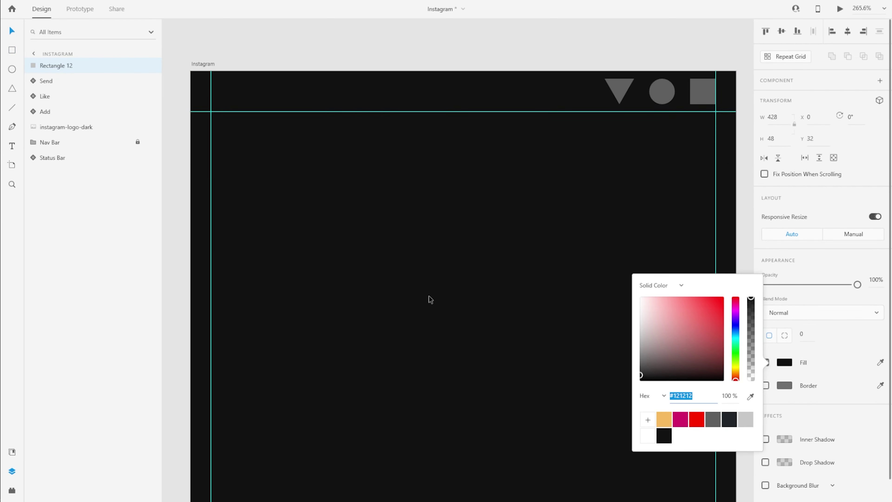
key("Escape")
Send the header rectangle behind the logo and icons and rename it BG.
key("ctrl+shift+bracketleft")
left_click_drag(741, 167, 576, 155)
left_click(345, 145)
double_click(66, 128)
type("BG")
Group BG with the logo and the three icons as Header and fix its position when scrolling.
left_click(60, 66, "shift")
key("ctrl+g")
double_click(56, 65)
type("Header")
key("Return")
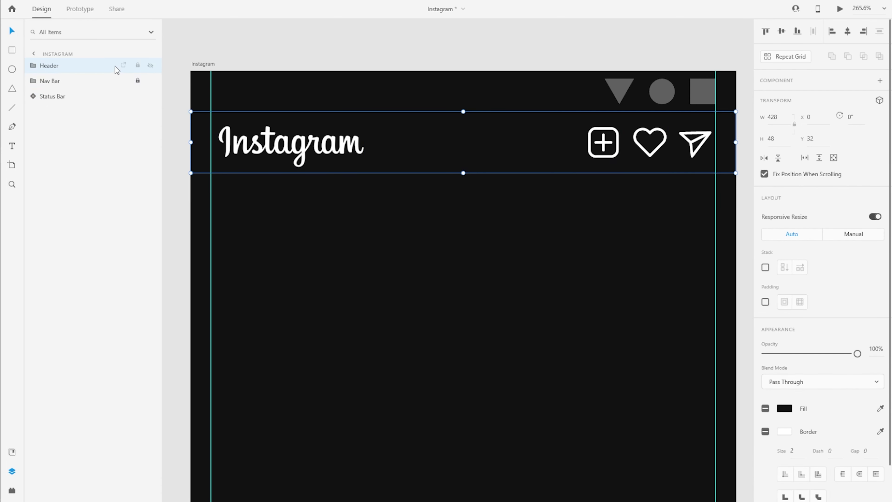
Lock the Header group and the Status Bar on the Instagram artboard.
left_click(138, 66)
left_click(60, 99)
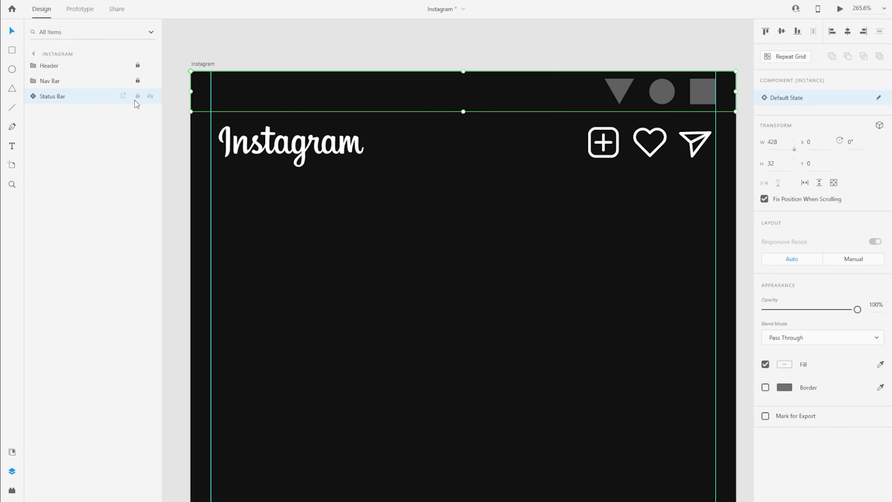
left_click(137, 96)
scroll(432, 165, "down", 5)
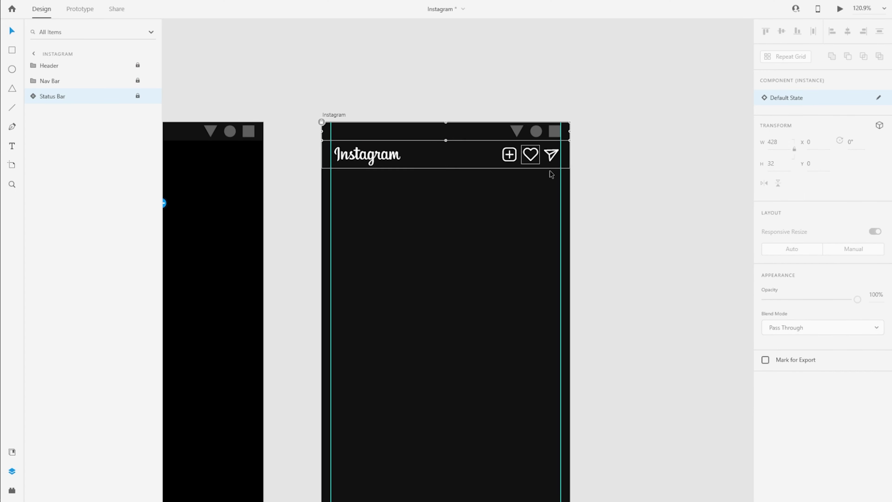
key("Escape")
Draw a circle in the empty area of the Components artboard and set its size to 64 by 64.
scroll(292, 303, "up", 3)
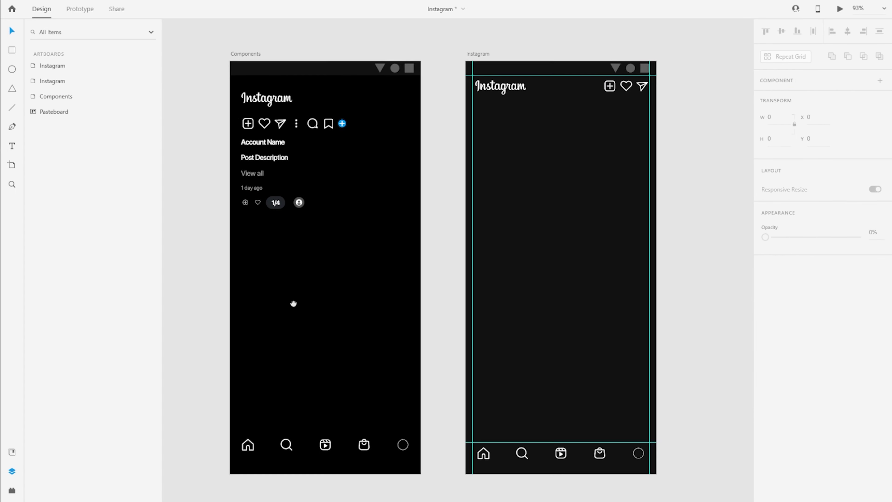
scroll(346, 290, "up", 1)
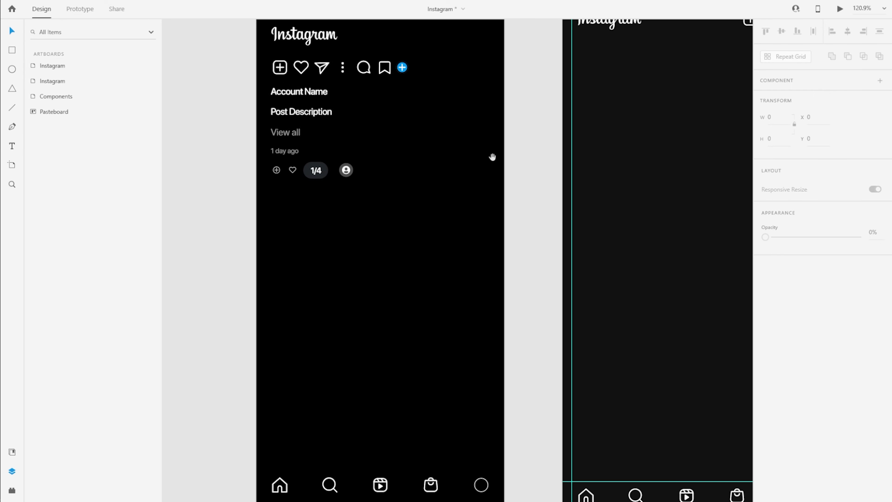
left_click_drag(531, 105, 407, 167)
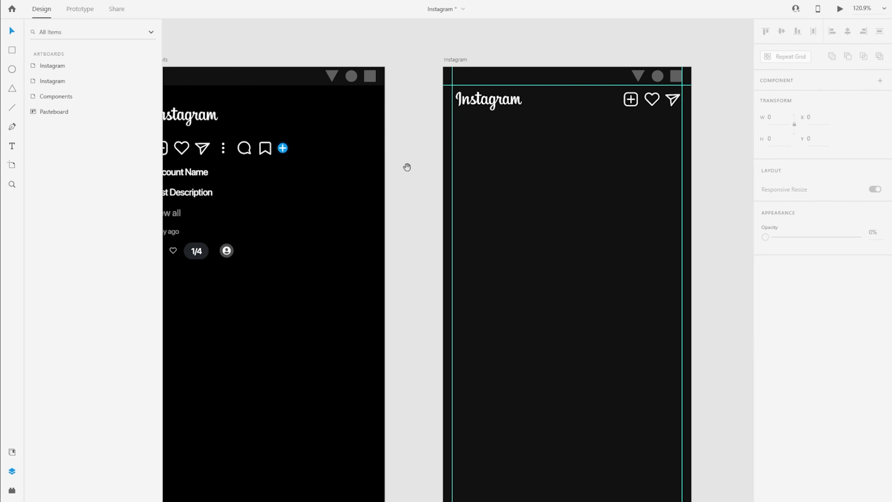
left_click_drag(405, 269, 545, 253)
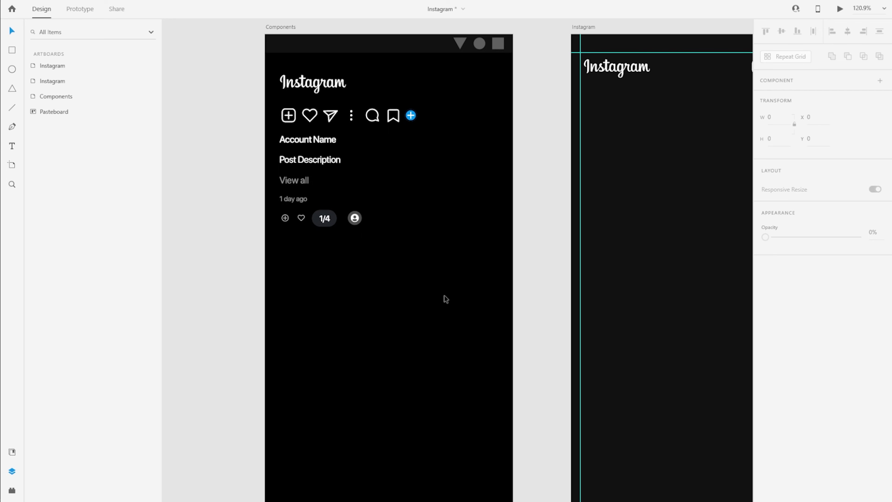
key("e")
left_click_drag(347, 289, 406, 357)
key("v")
left_click(781, 138)
type("64")
key("Return")
left_click(773, 118)
type("64")
key("Return")
Resize the circle to 72 by 72 with its aspect ratio locked and move it closer to the components above.
left_click(794, 125)
left_click(775, 118)
type("72")
key("Return")
left_click_drag(369, 312, 318, 290)
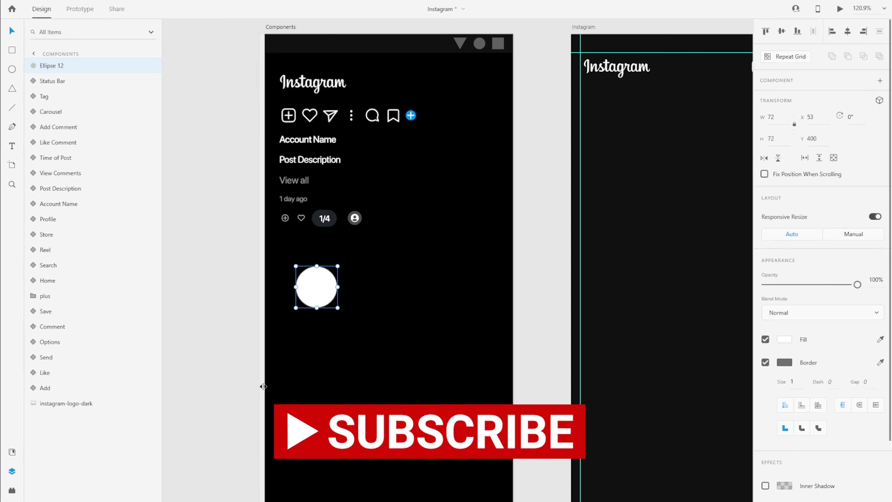
Draw a second circle, 84 by 84, centred over the 72 by 72 circle.
scroll(283, 272, "up", 5)
key("e")
mouse_move(293, 253)
left_mouse_down()
mouse_move(390, 345)
mouse_move(378, 335)
left_mouse_up()
left_click_drag(342, 303, 348, 305)
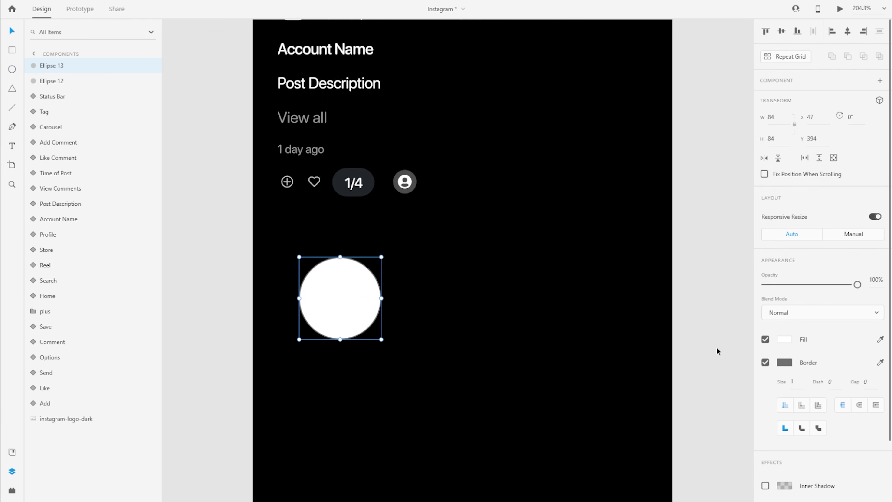
Give the outer circle a size 2 border without a fill, and remove the inner circle's border.
left_click(765, 340)
left_click(793, 381)
type("2")
key("Return")
left_click(371, 308)
left_click(765, 362)
Turn the outer circle's white fill back on and remove its border.
left_click(338, 259)
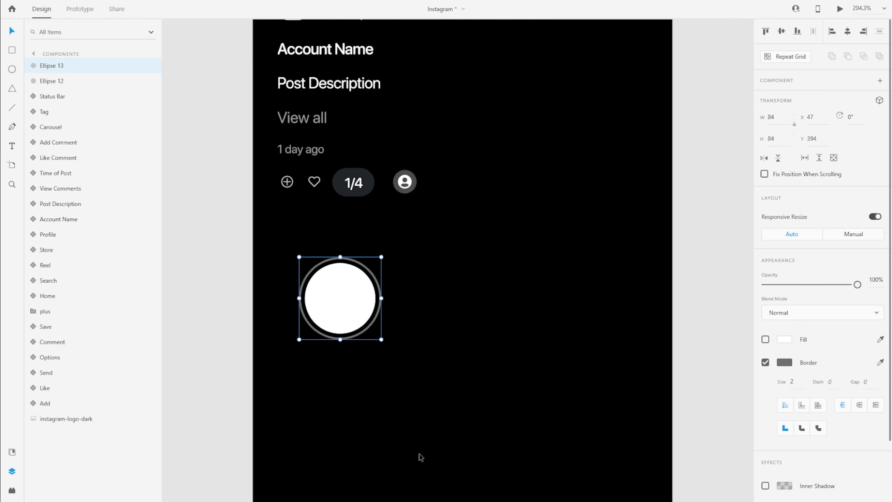
left_click(785, 362)
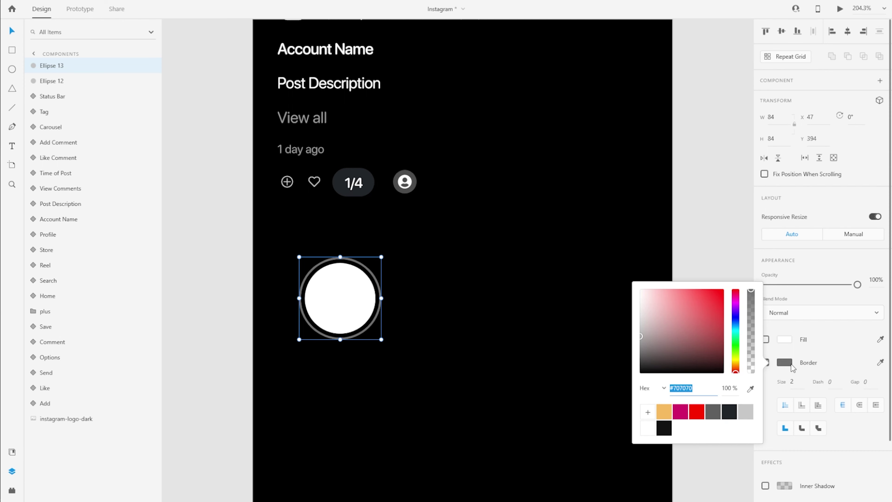
left_click(463, 284)
left_click(376, 278)
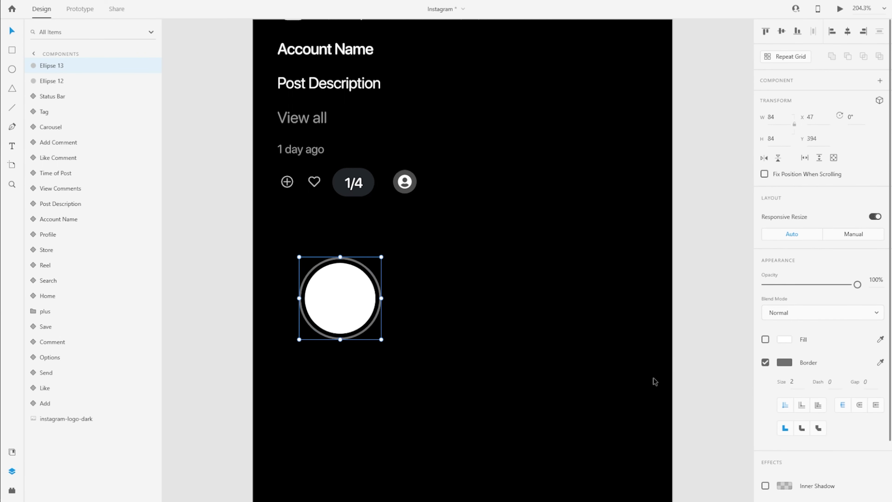
left_click(765, 340)
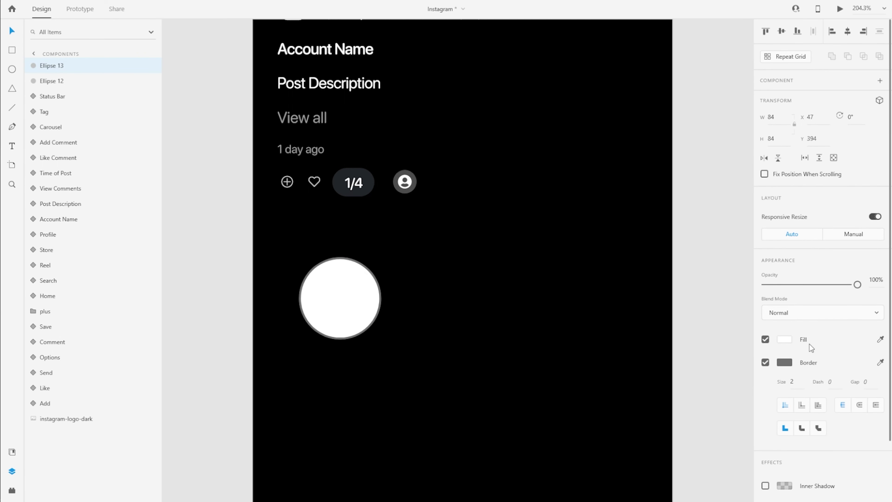
left_click(765, 362)
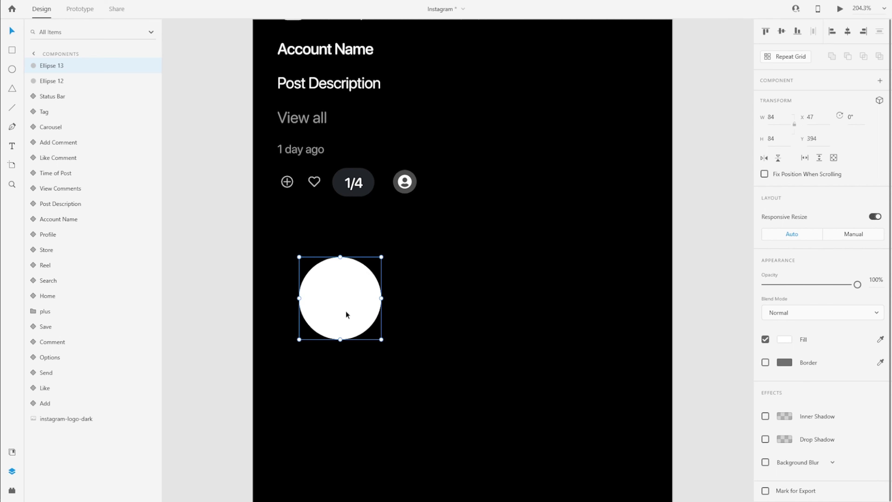
Duplicate the outer circle, resize the copy to 80 by 80 and centre it within the original.
key("ctrl+d")
left_click(782, 121)
type("80")
key("Return")
left_click_drag(324, 292, 336, 301)
left_click(66, 83, "shift")
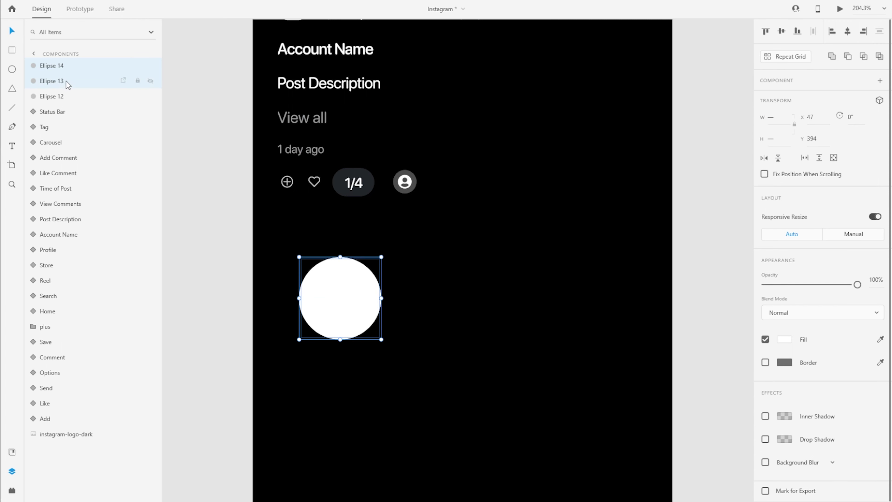
left_click(399, 299)
Fill the 80 by 80 circle with red to distinguish it from the outer circle.
left_click(366, 302)
left_click(784, 339)
left_click_drag(700, 286, 726, 281)
left_click(409, 350)
left_click(409, 350)
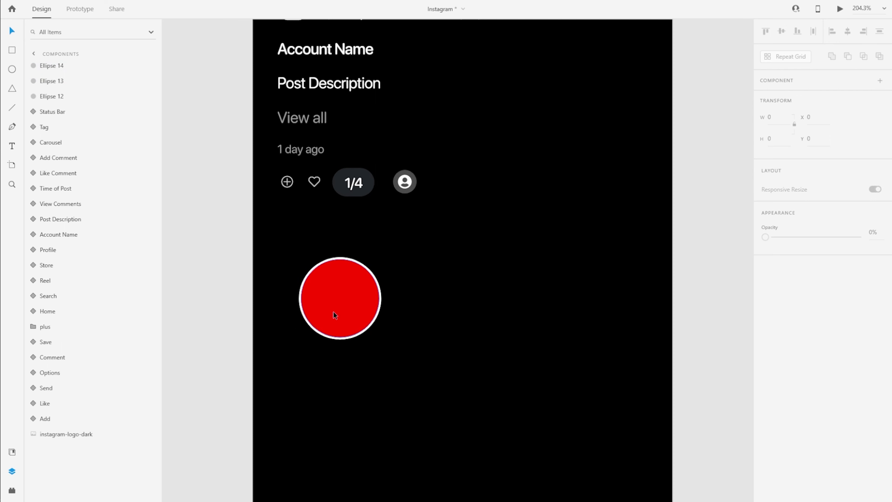
Combine the 84 and 80 circles into a thin ring with Exclude Overlap.
left_click(64, 66)
left_click(66, 80, "shift")
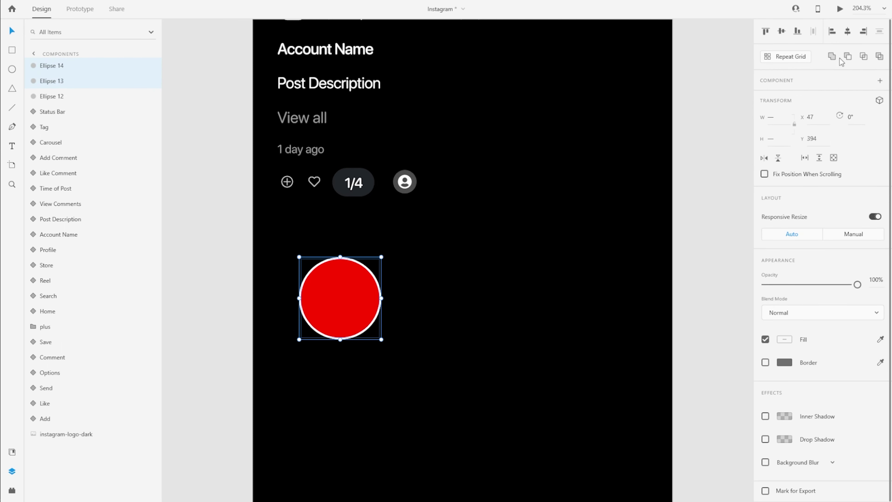
left_click(879, 56)
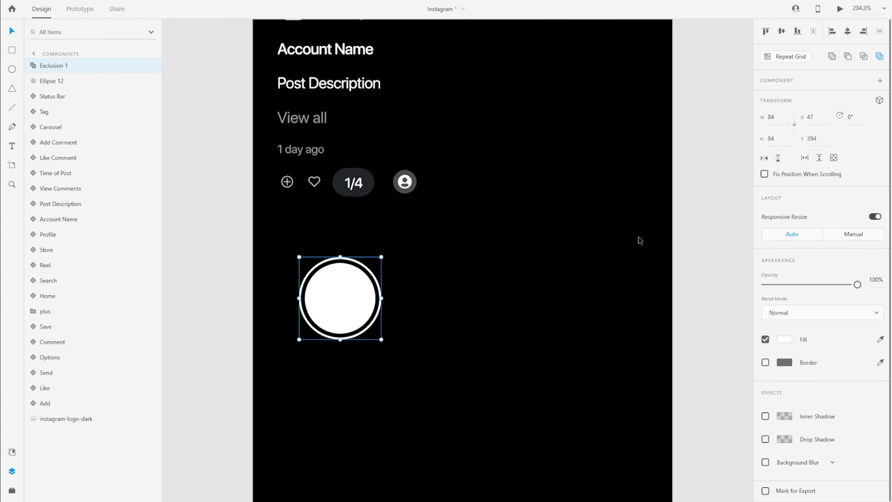
Change the ring's fill to a linear gradient using the saved #D41769 - #F7BA5F colour.
key("alt")
scroll(262, 304, "up", 5)
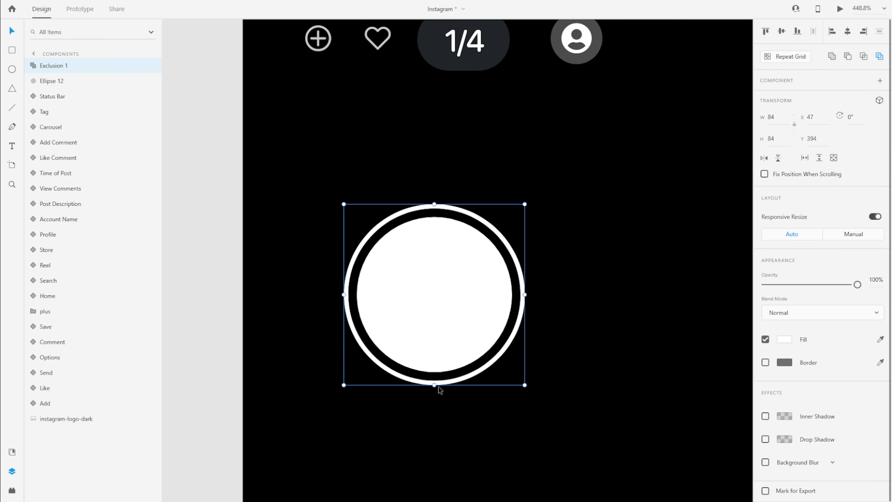
left_click(785, 340)
left_click(669, 260)
left_click(663, 286)
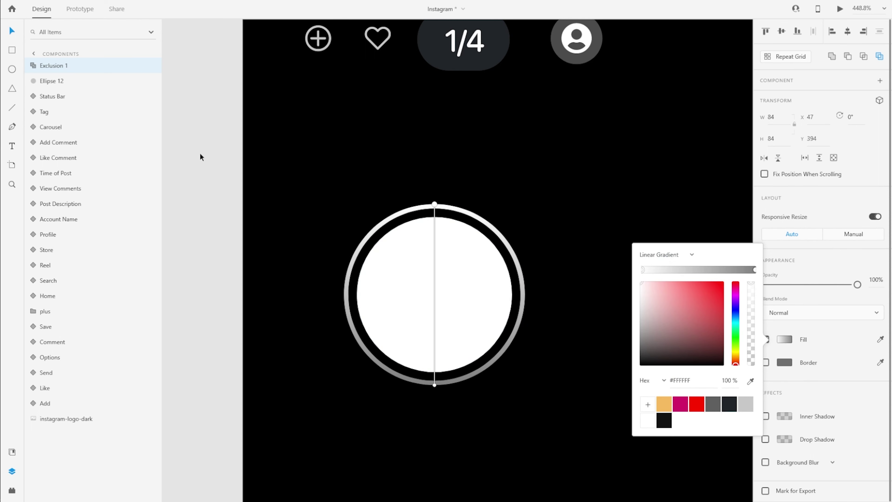
left_click(12, 452)
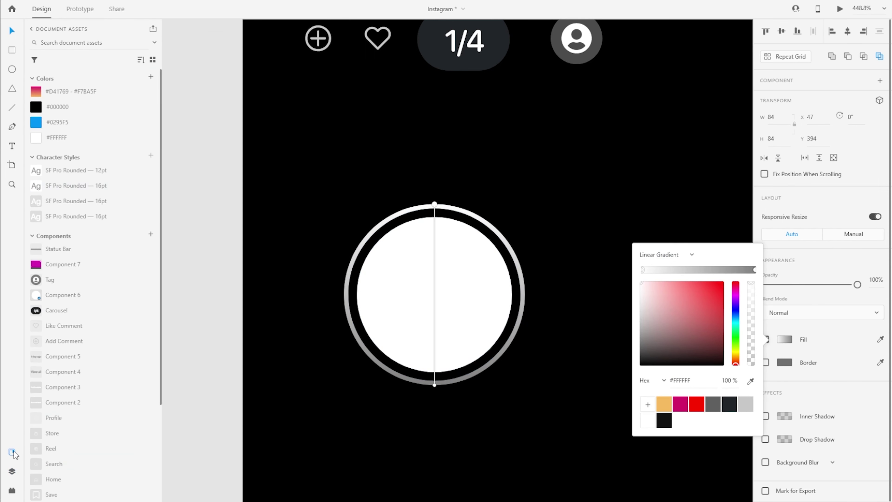
left_click(84, 94)
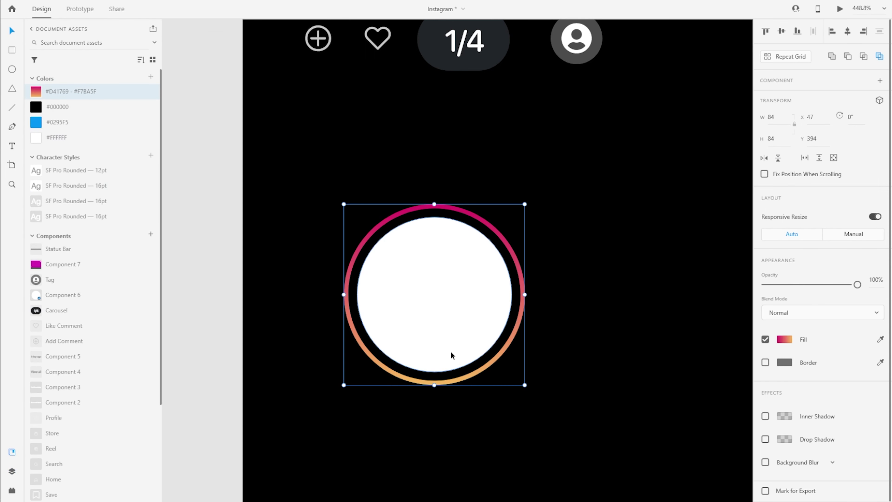
Angle the ring's gradient diagonally, from pink at the ring's upper right to orange at its lower left.
left_click(784, 340)
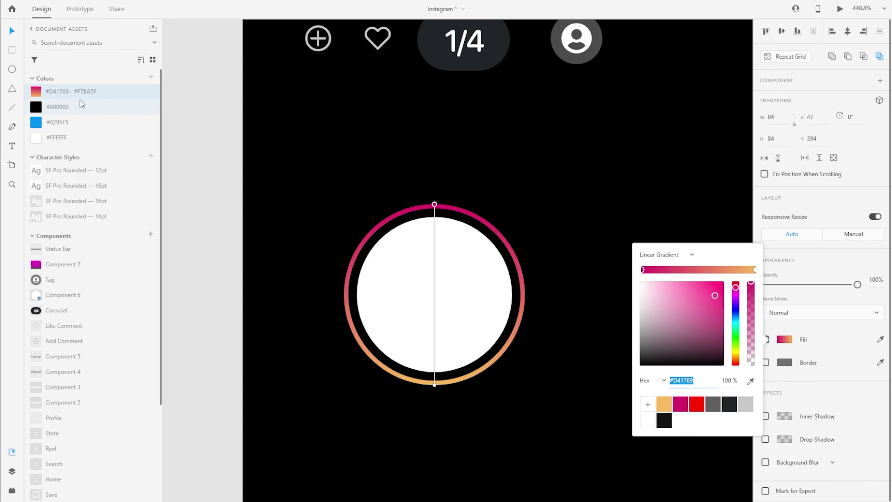
left_click_drag(435, 205, 481, 226)
left_click_drag(434, 385, 392, 367)
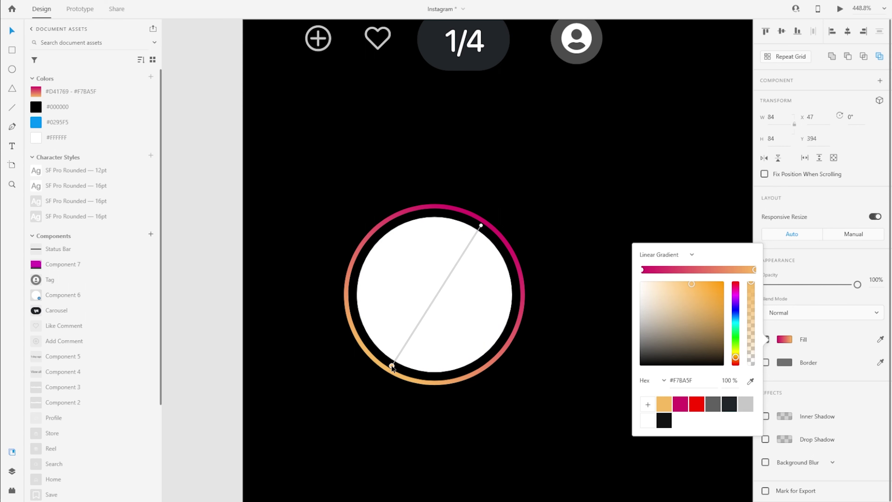
left_click(480, 226)
left_click(570, 343)
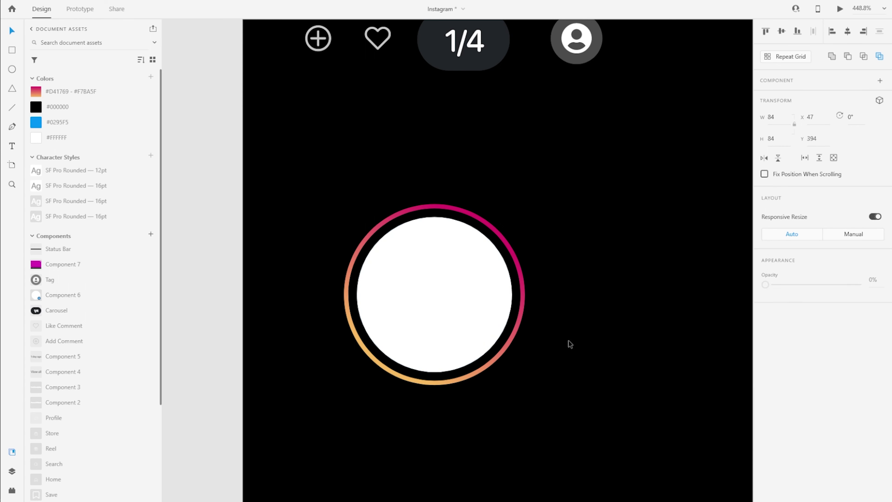
Place a copy of the blue plus badge over the white circle's lower-right edge and bring it to the front of the layer stack.
scroll(254, 242, "down", 3)
scroll(253, 239, "down", 2)
left_click(322, 278)
left_click(331, 294)
key("ctrl+y")
left_click(445, 37)
left_click_drag(446, 39, 337, 278)
left_click_drag(45, 311, 74, 66)
scroll(273, 253, "up", 4)
left_click_drag(384, 301, 387, 296)
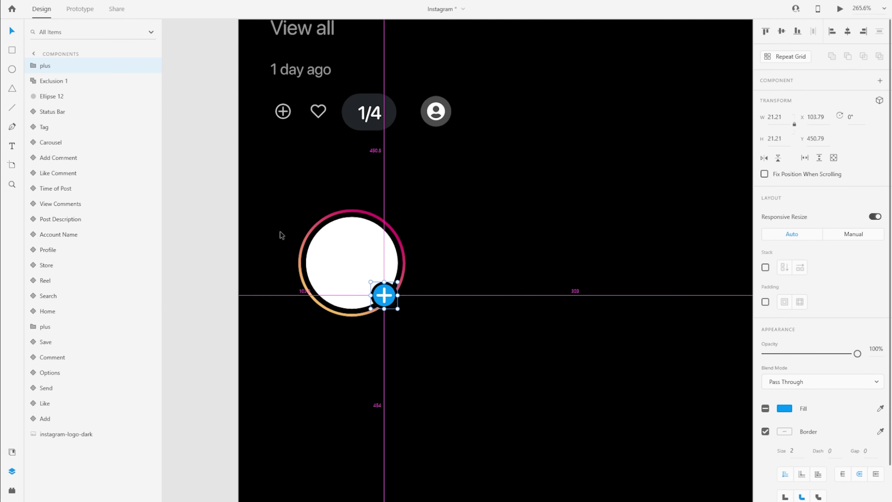
scroll(280, 231, "up", 2)
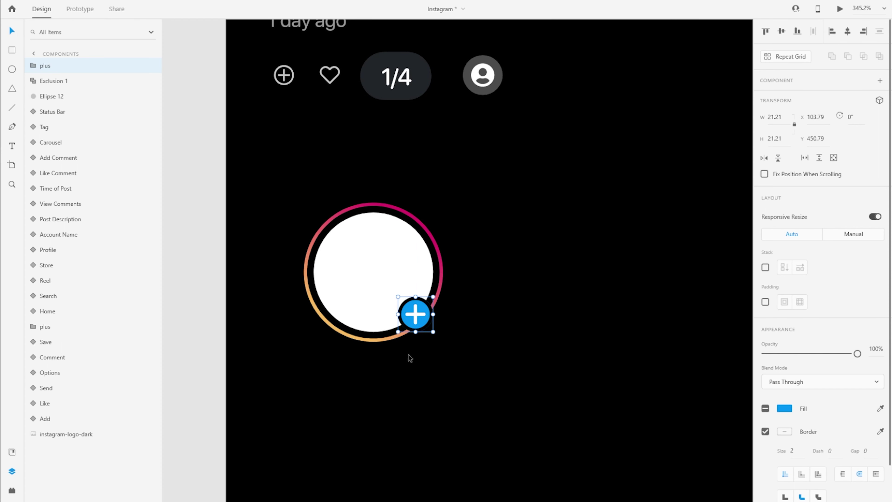
left_click(462, 301)
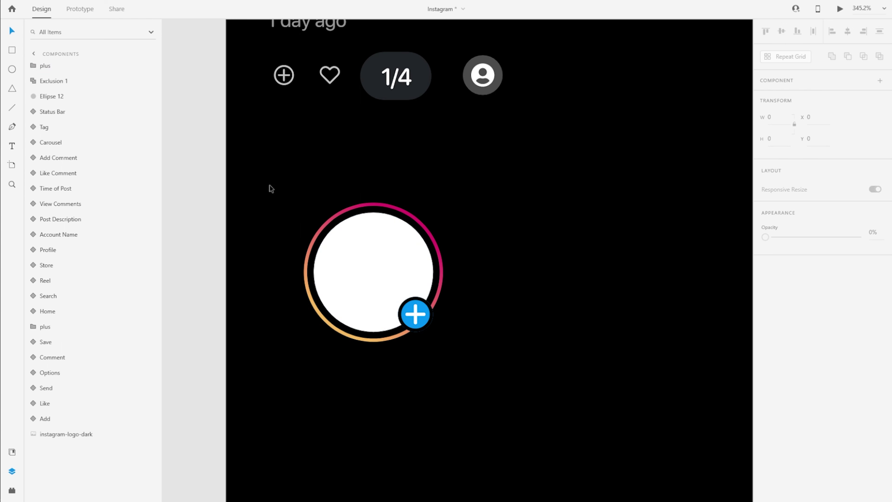
Add the text "etdgfbv" centred below the story circle, using the SF Pro Rounded 16pt character style.
left_click_drag(284, 179, 458, 375)
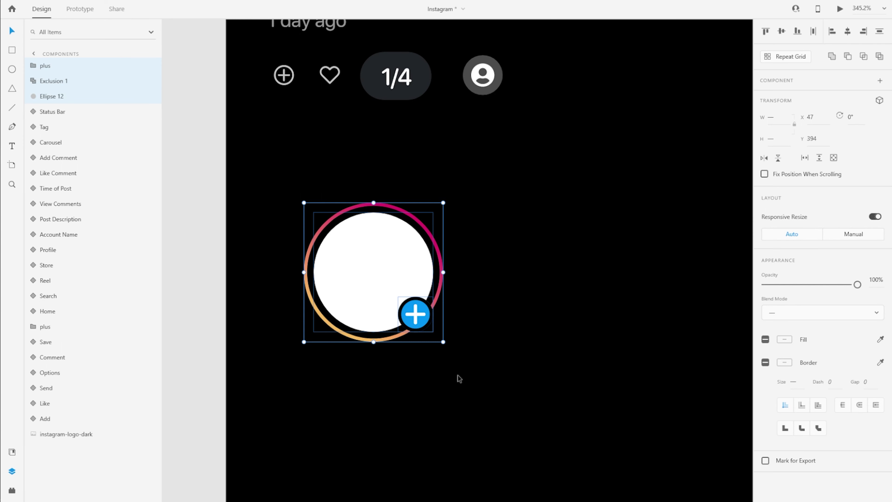
left_click(458, 376)
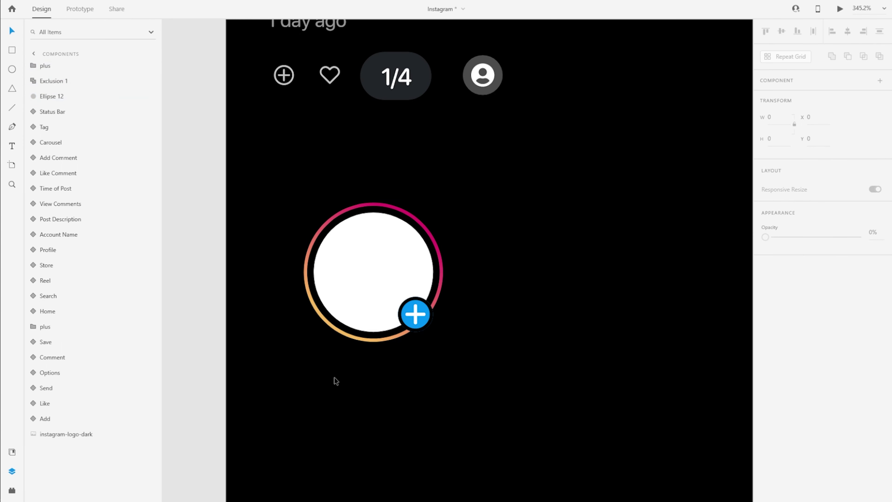
key("ctrl+shift+y")
key("t")
left_click(324, 375)
type("etdgfbv")
left_click(12, 30)
left_click(69, 200)
left_click_drag(377, 373, 385, 374)
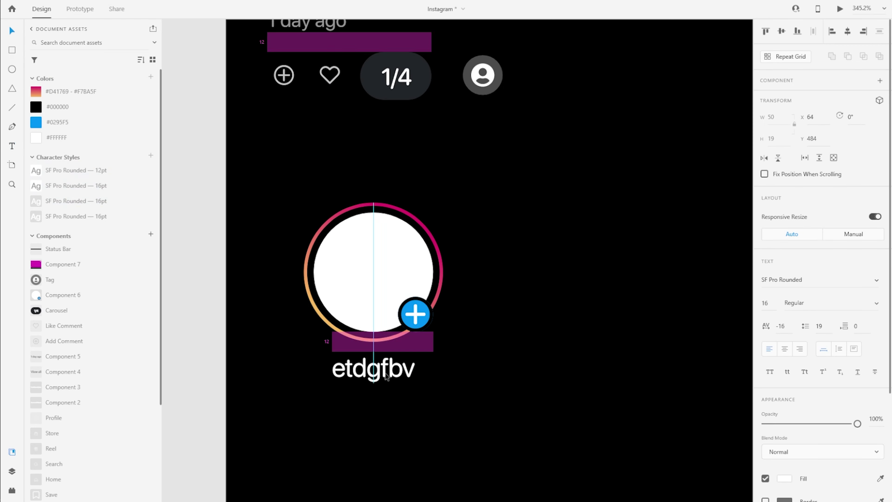
Rename the new circle, ring and plus badge layers as Profile, Story and Add Story.
scroll(261, 345, "down", 3)
scroll(280, 334, "down", 2)
left_click_drag(278, 334, 349, 393)
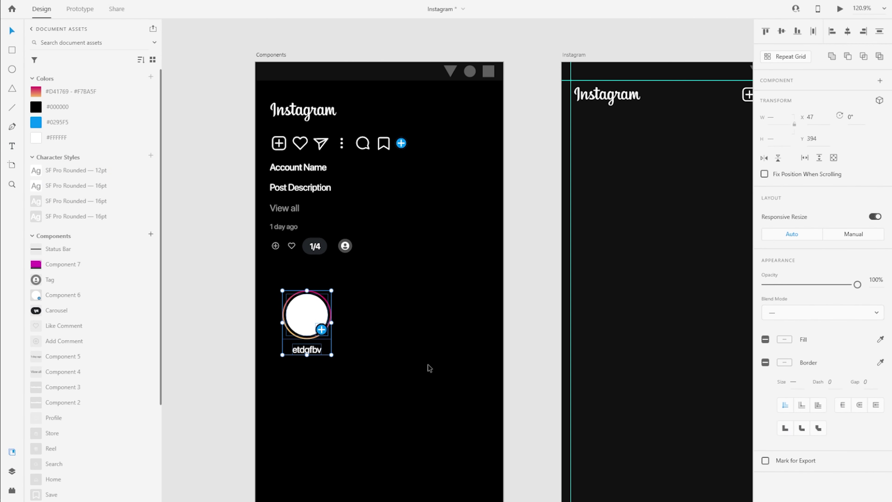
key("ctrl+y")
double_click(50, 111)
type("Profile")
double_click(52, 97)
type("Story")
double_click(46, 81)
type("Add Story")
key("Return")
Delete the "etdgfbv" text label under the story circle.
left_click(318, 353)
scroll(298, 356, "up", 3)
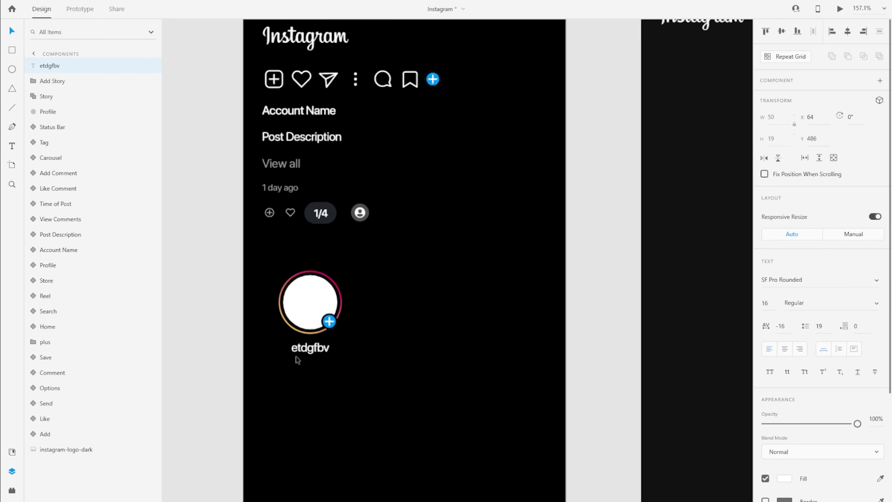
left_click_drag(423, 270, 452, 351)
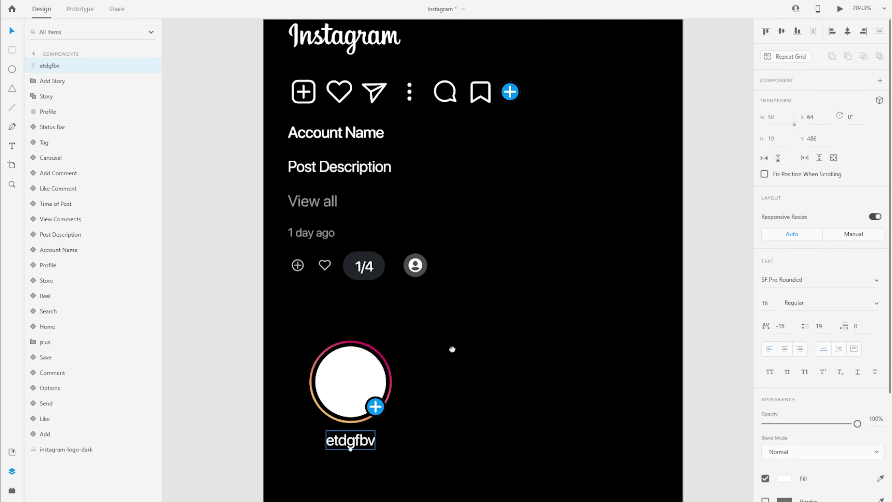
left_click(316, 132)
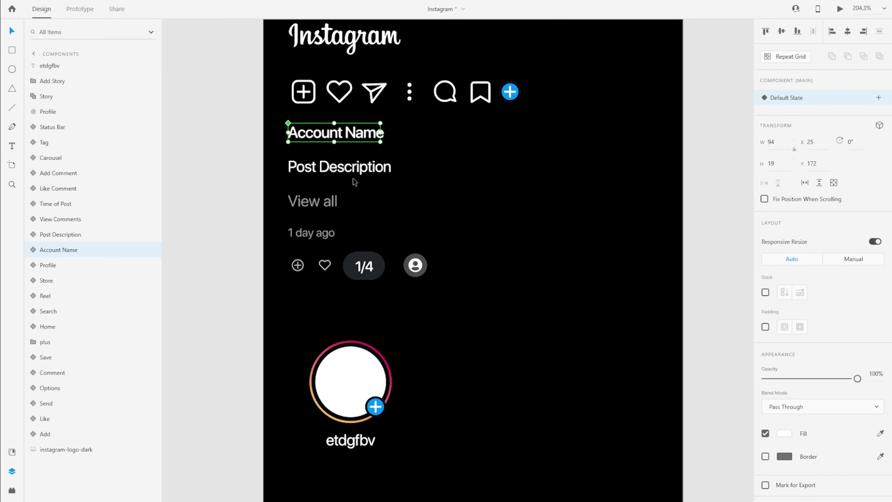
left_click(351, 441)
key("Delete")
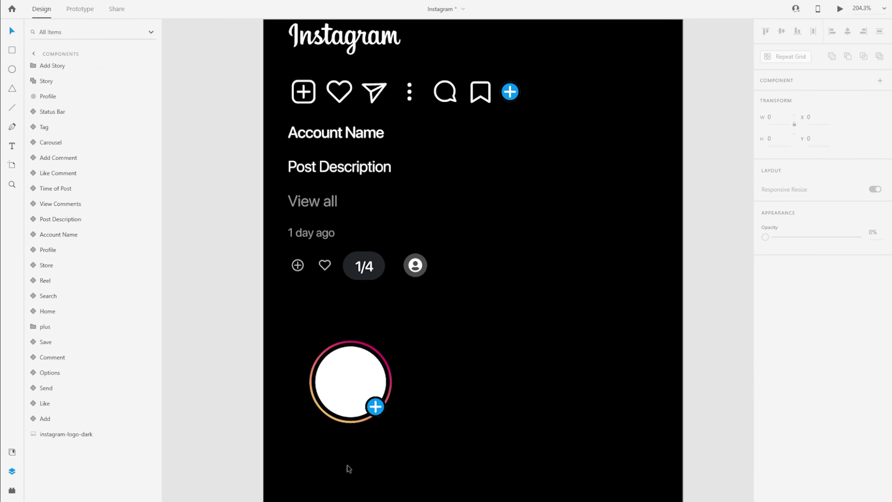
Place a copy of the Post Description text component just below the story circle.
left_click(298, 166)
left_click_drag(362, 168, 376, 442)
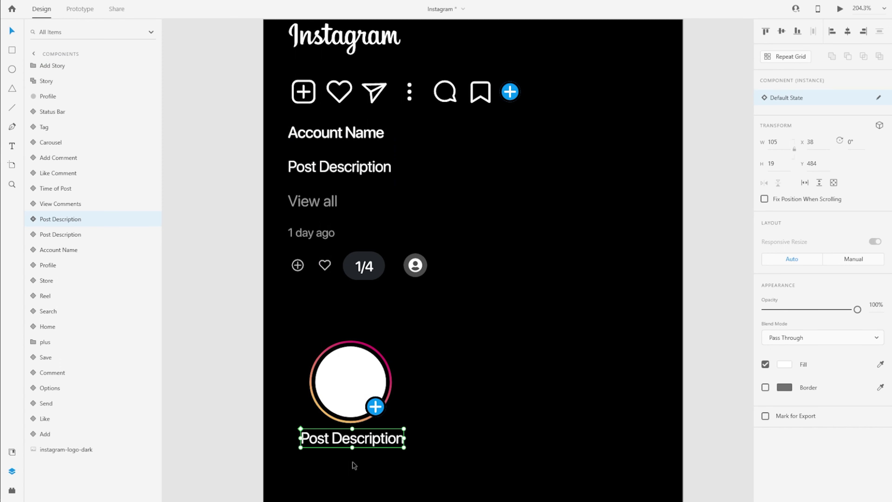
scroll(352, 461, "up", 3)
Fill the copied label with standard Latin Lorem Ipsum placeholder text and centre it under the story circle.
double_click(344, 441)
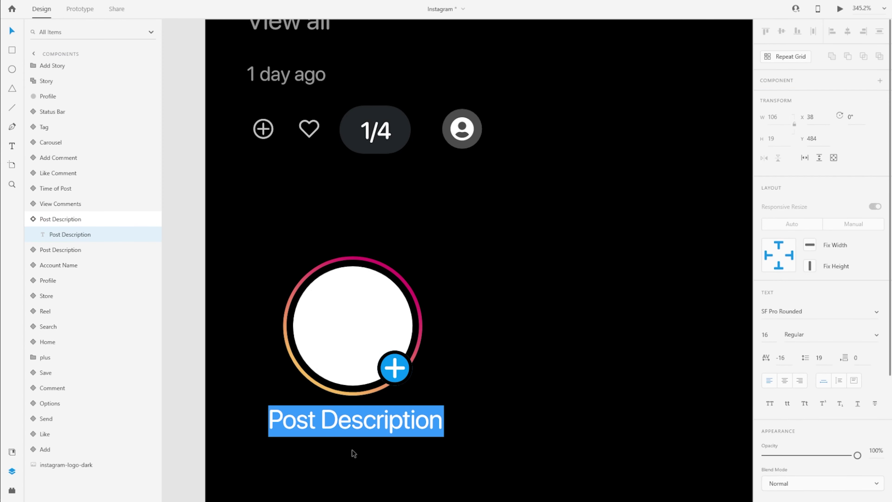
left_click(104, 1)
mouse_move(143, 19)
left_click(195, 22)
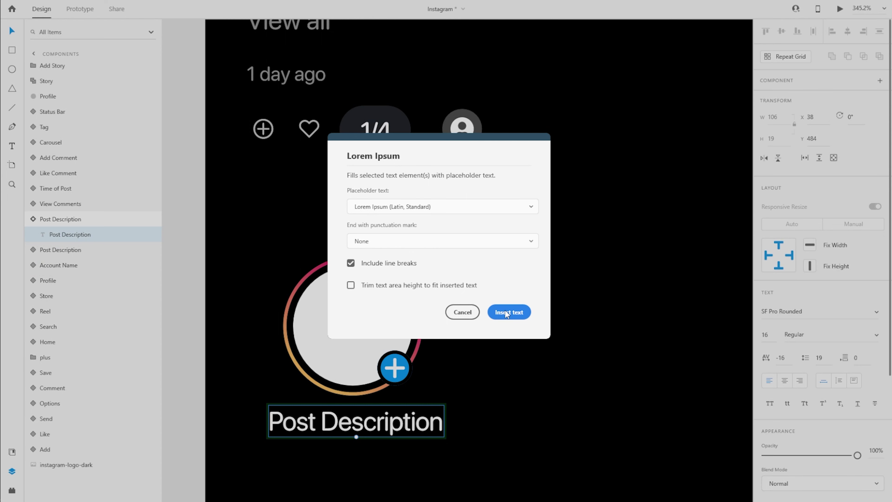
left_click(504, 317)
key("Escape")
left_click_drag(357, 420, 351, 420)
left_click(347, 397)
left_click(349, 417)
key("Down")
Group the circle, ring, badge and label as Story, and move the group beside the text components higher up the artboard.
scroll(283, 368, "down", 2)
left_click_drag(260, 281, 415, 453)
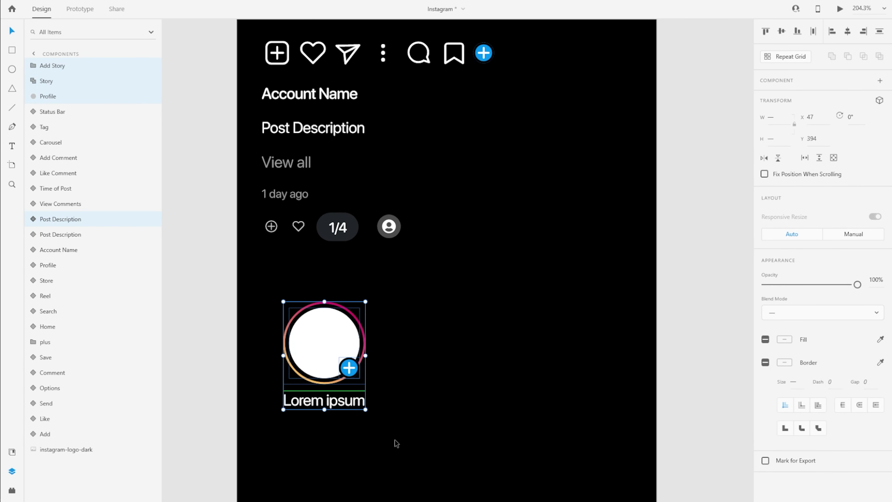
key("ctrl+g")
double_click(53, 66)
type("Story")
key("Return")
left_click_drag(322, 327, 540, 168)
Copy the Story group onto the Instagram artboard and position it below the header at X 16, Y 82.
scroll(340, 221, "down", 2)
scroll(302, 222, "down", 3)
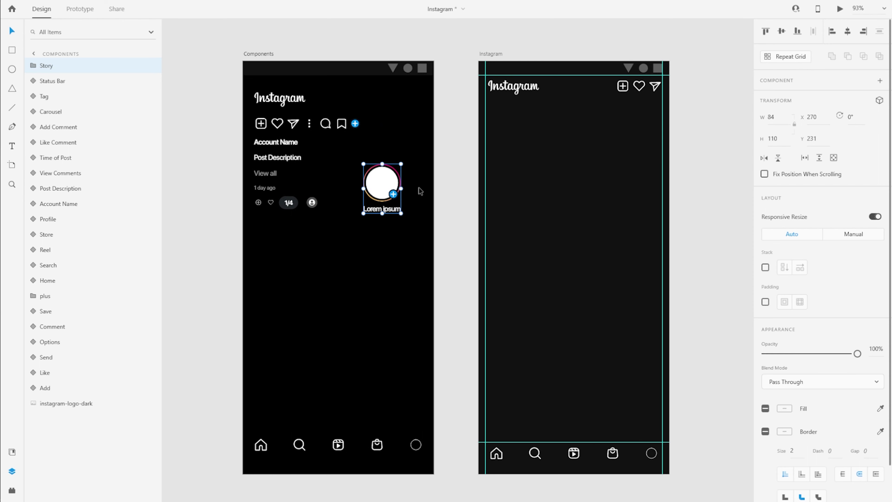
key("alt")
left_click_drag(378, 189, 506, 130)
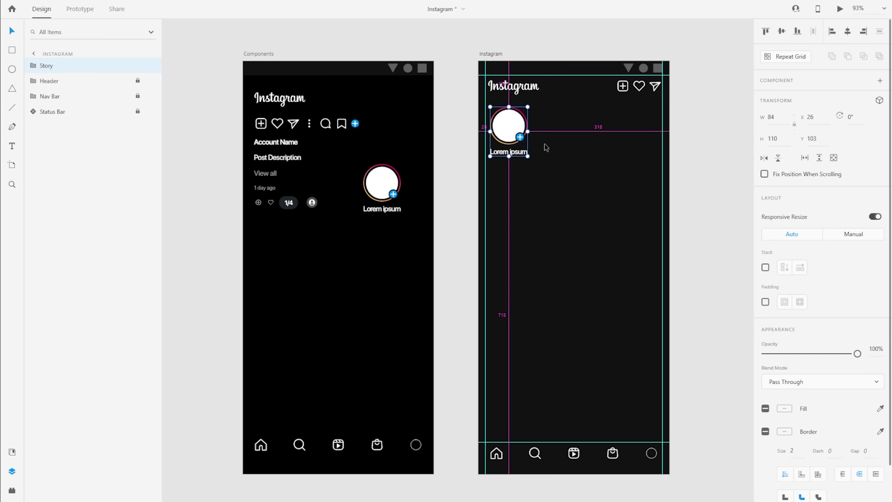
scroll(467, 101, "right", 3)
scroll(466, 84, "right", 2)
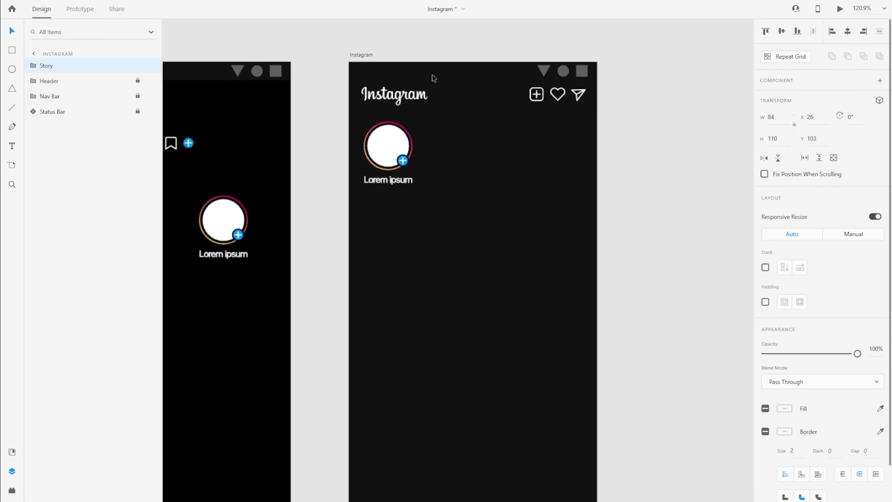
scroll(463, 69, "up", 5)
left_click_drag(501, 55, 499, 85)
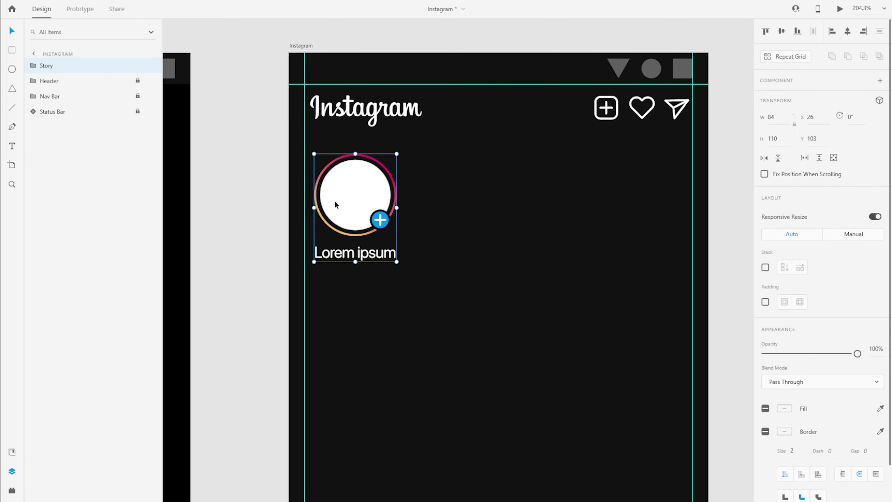
left_click_drag(354, 198, 352, 181)
left_click_drag(347, 179, 347, 181)
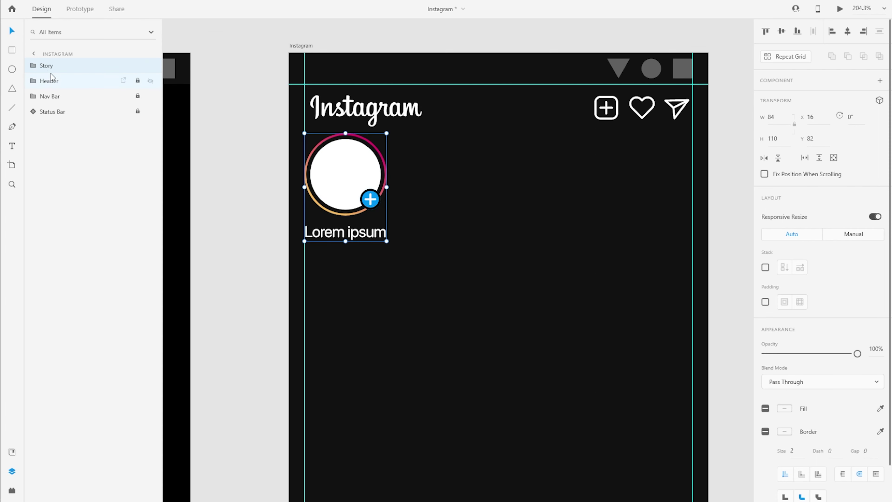
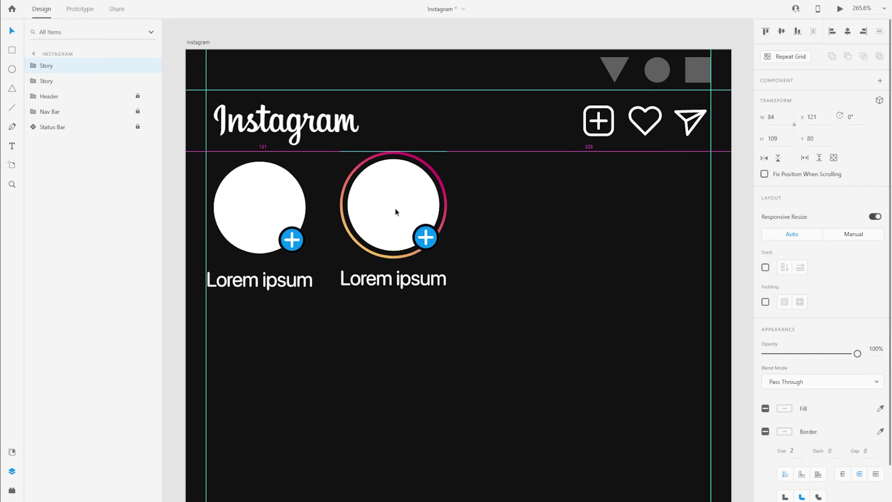
Move the second story closer to the first, to X 112, Y 81, with their labels level.
key("Left")
key("Left")
key("Left")
key("Left")
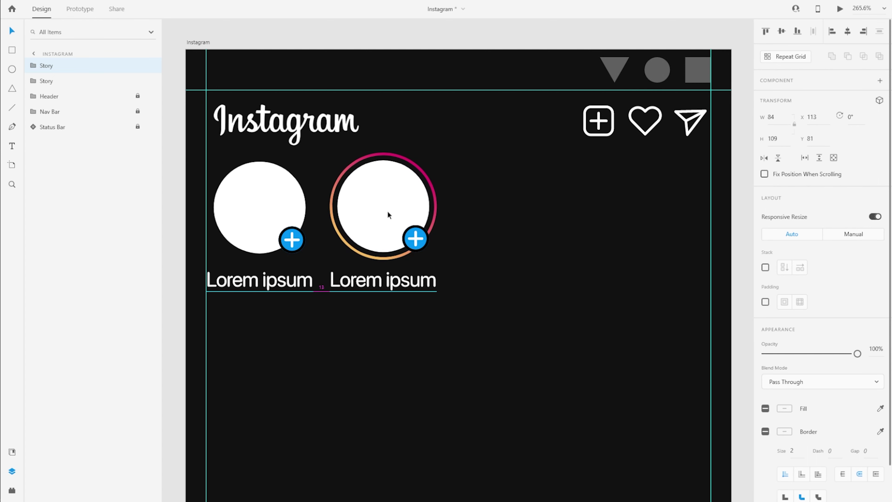
Delete the Add Story plus badge from the second story's group.
left_click(37, 69)
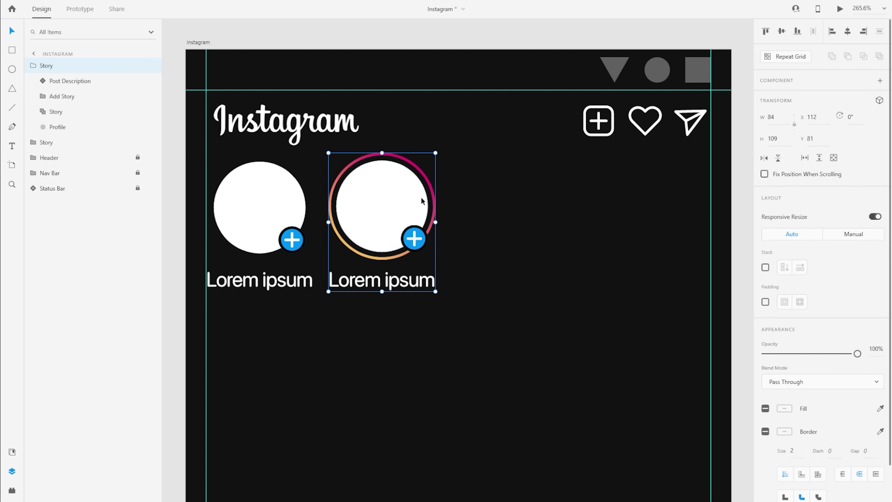
left_click(153, 102)
left_click(150, 97)
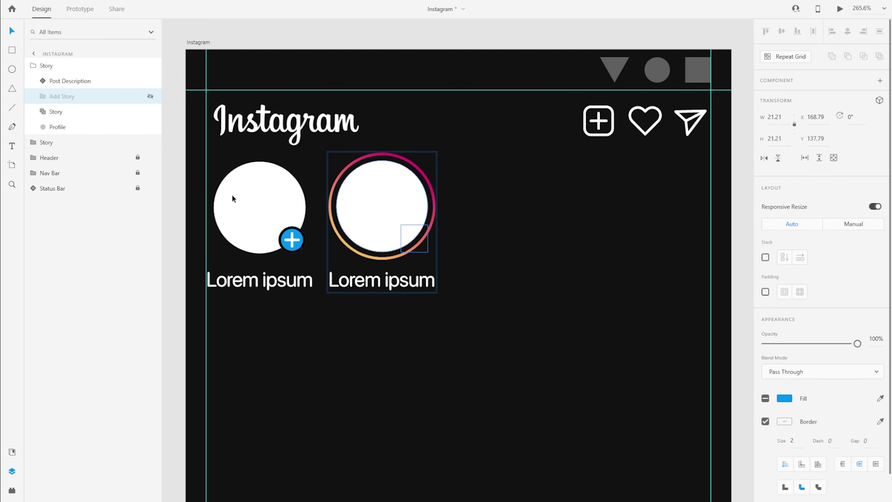
key("Delete")
left_click(413, 283)
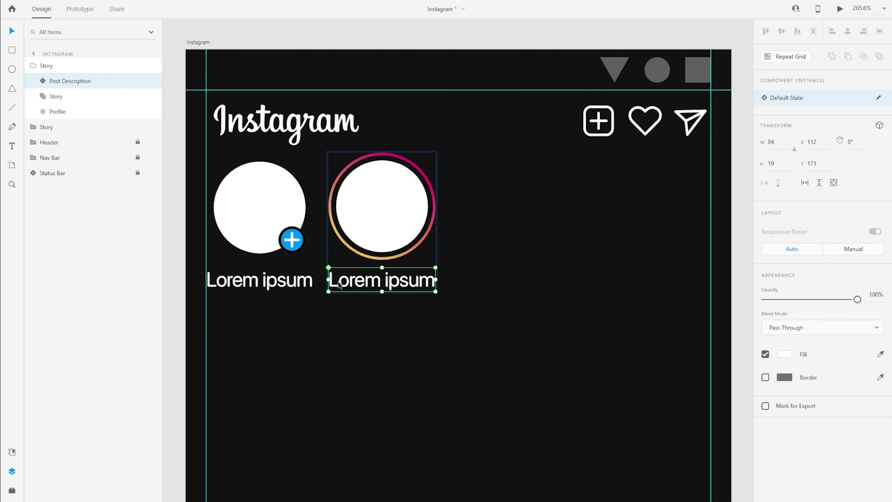
Rename the first story's group as Add Story.
left_click(35, 67)
double_click(51, 81)
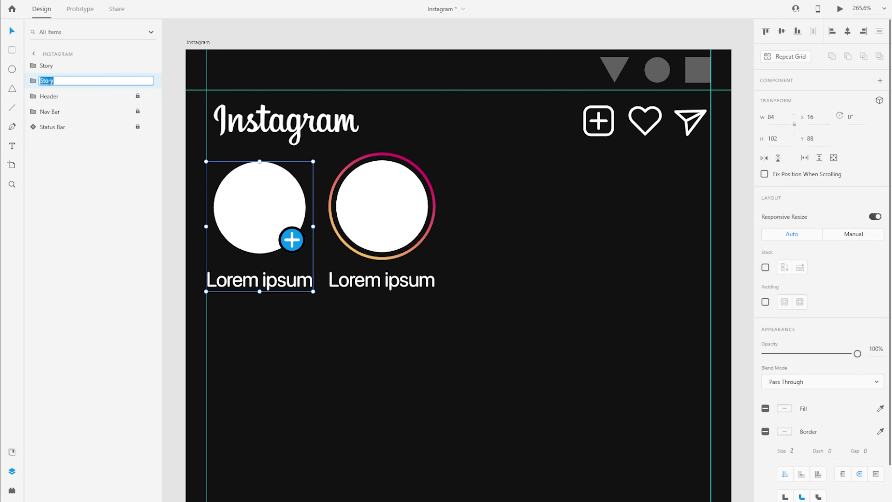
type("Add Story")
key("Return")
Turn the ringed story into a horizontal repeat grid 833 wide, extending past the artboard's right edge.
left_click(392, 246)
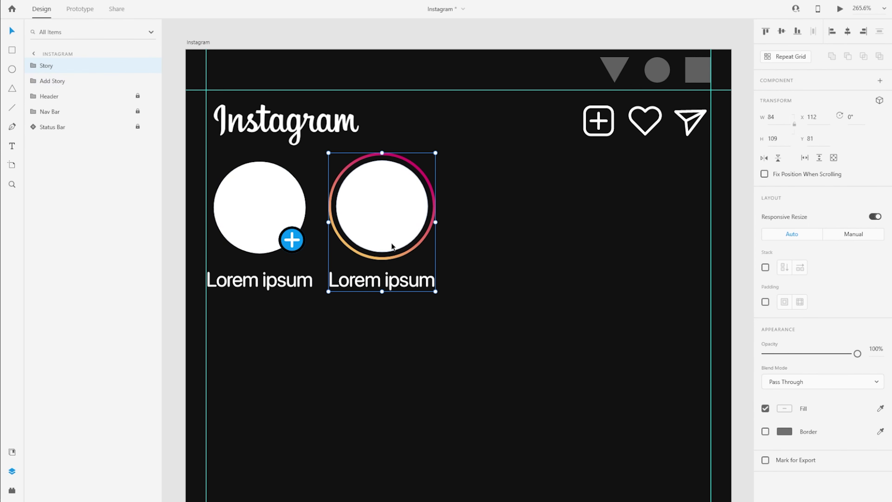
scroll(281, 185, "down", 4)
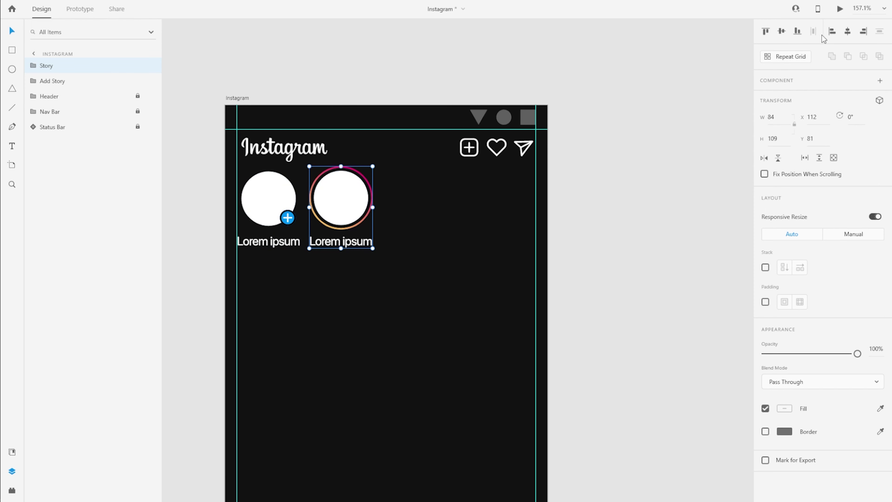
left_click(791, 57)
left_click_drag(373, 209, 678, 217)
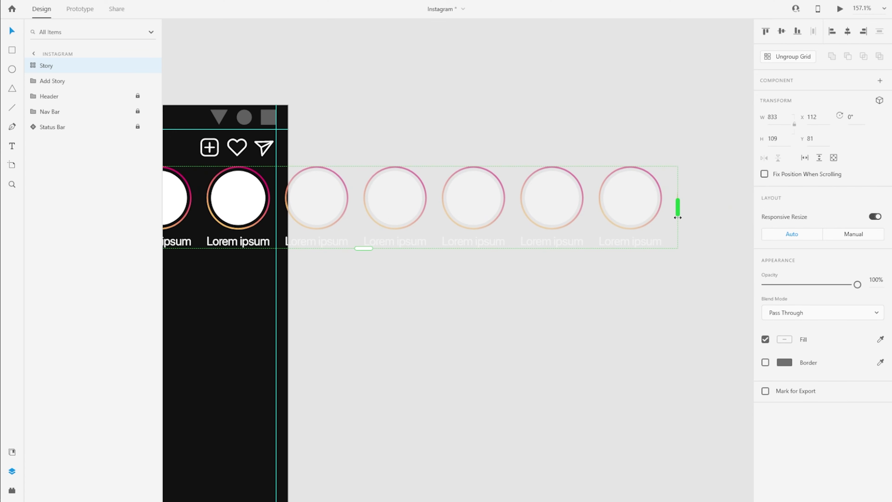
Tighten the gap between the repeated stories to match the gap after the first story, and widen the grid to 872.
left_click_drag(383, 320, 682, 319)
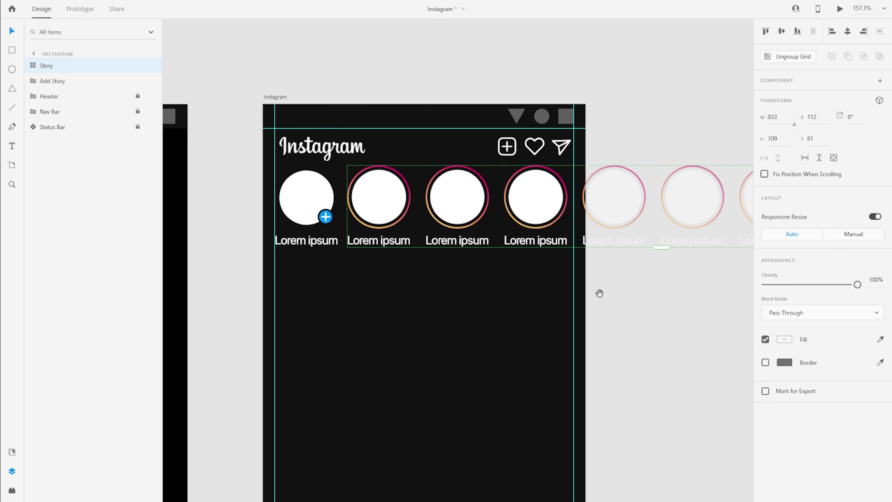
scroll(380, 178, "up", 3)
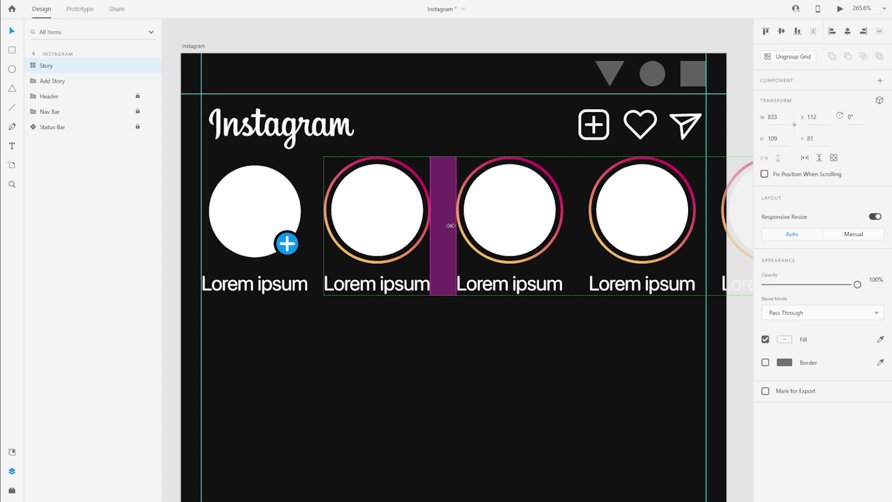
scroll(207, 230, "down", 3)
scroll(205, 229, "down", 2)
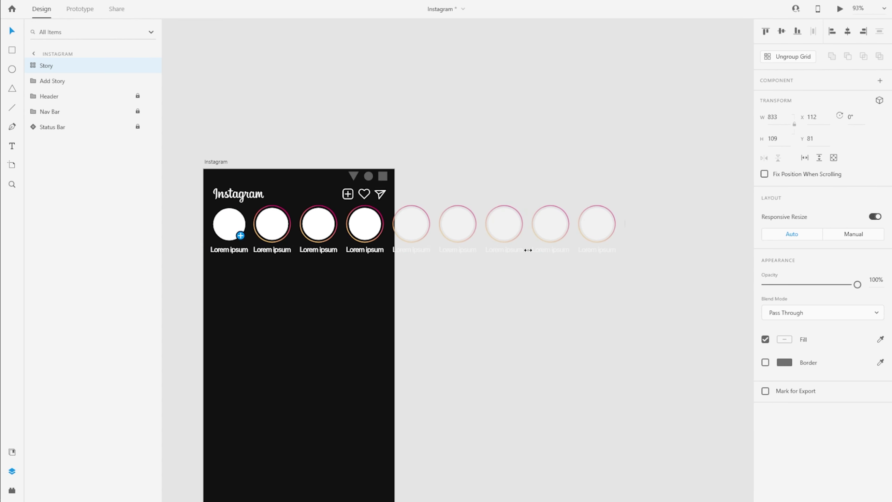
left_click_drag(624, 230, 676, 249)
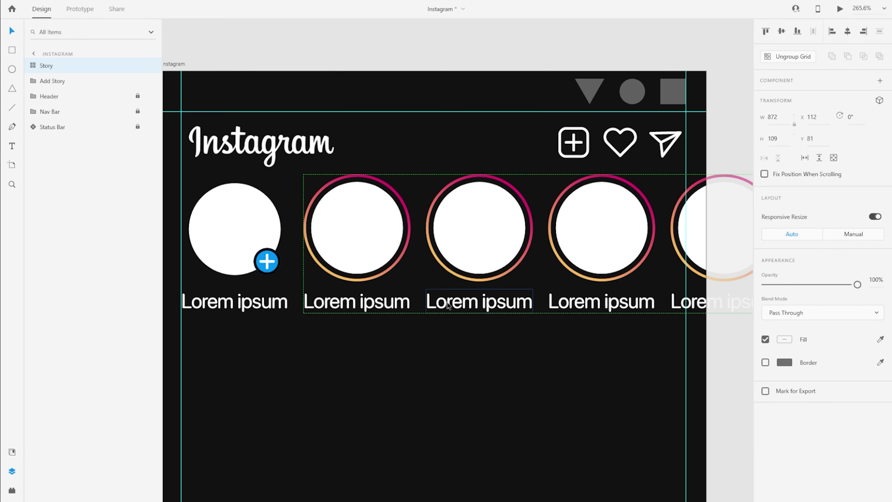
Draw a 428 by 102 rectangle across the artboard and place it over the stories row at X 0, Y 77.
scroll(339, 232, "down", 3)
left_click_drag(558, 347, 263, 214)
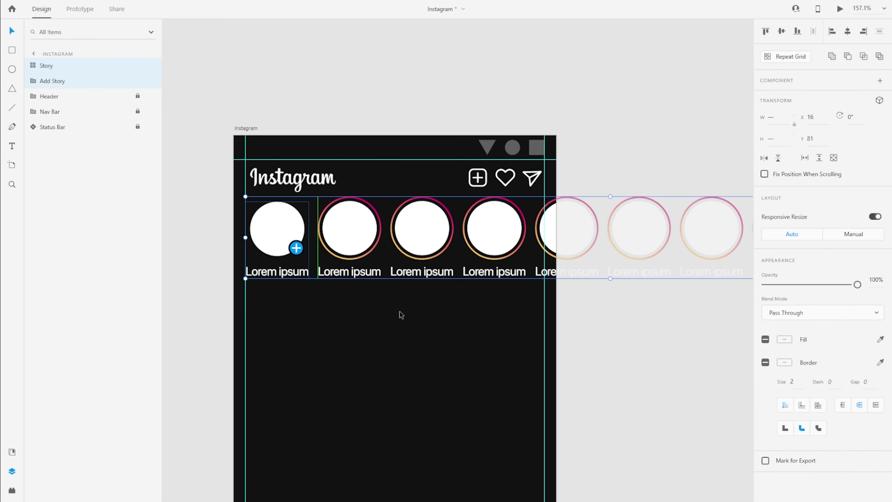
key("r")
mouse_move(264, 291)
left_mouse_down()
mouse_move(414, 368)
mouse_move(586, 368)
left_mouse_up()
mouse_move(469, 335)
left_mouse_down()
mouse_move(376, 327)
mouse_move(414, 316)
mouse_move(404, 228)
left_mouse_up()
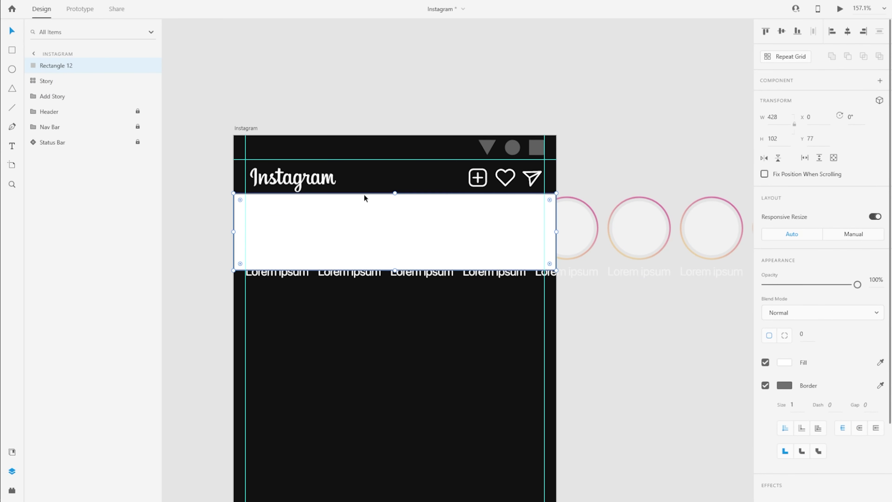
Place the rectangle at Y 80, remove its border, give it the dark artboard fill and extend its height to 116.
key("Down")
key("Down")
key("Down")
left_click(765, 385)
left_click(784, 362)
left_click(663, 435)
left_click_drag(395, 273, 395, 282)
Rename the rectangle as BG and send it behind the Story grid and the Add Story group.
double_click(62, 67)
type("B")
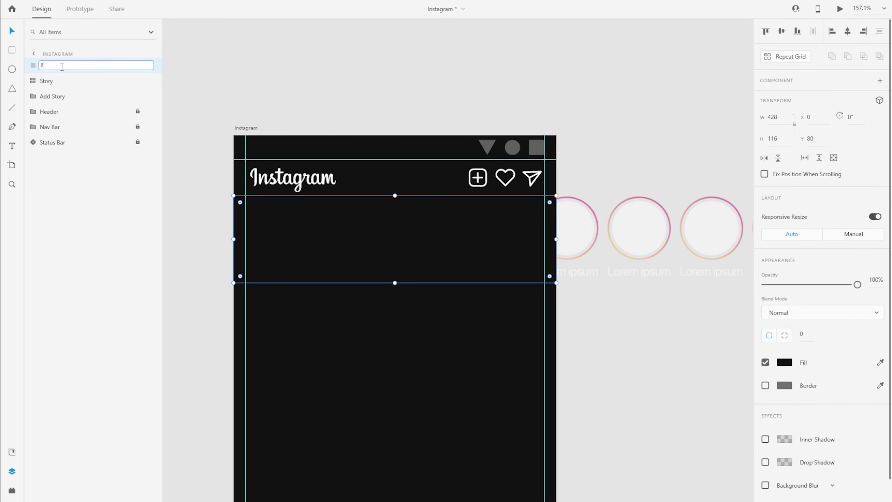
type("G")
key("Return")
key("ctrl+bracketleft")
key("ctrl+bracketleft")
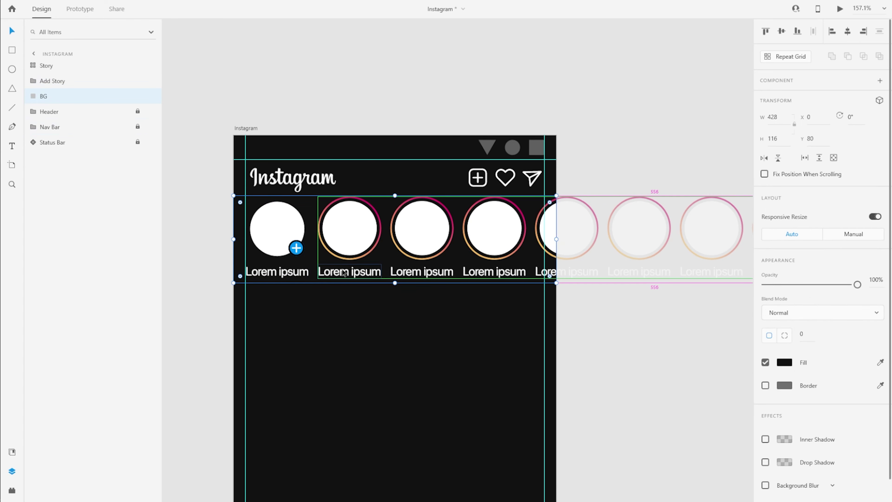
Move the Story grid and Add Story group down to Y 84 and extend BG's height to 120.
left_click(62, 80)
left_click(61, 66, "shift")
key("Down")
key("Down")
left_click(52, 95)
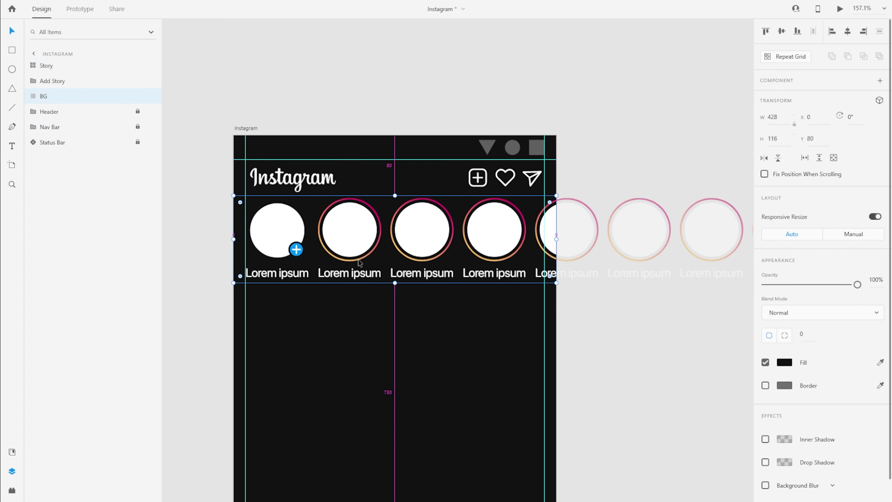
left_click(56, 66)
left_click(56, 81, "shift")
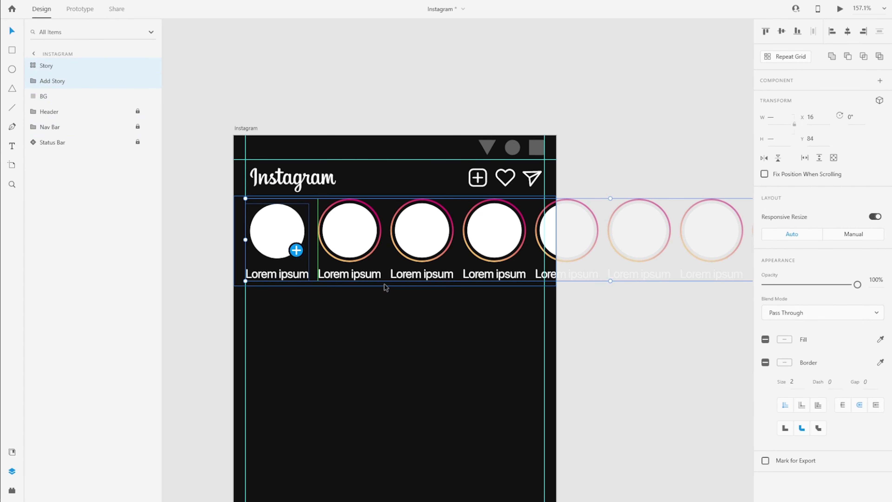
Group the Story grid, Add Story and BG, and name the group Stories.
left_click(70, 96)
left_click(70, 70, "shift")
key("ctrl+g")
double_click(51, 66)
type("Story")
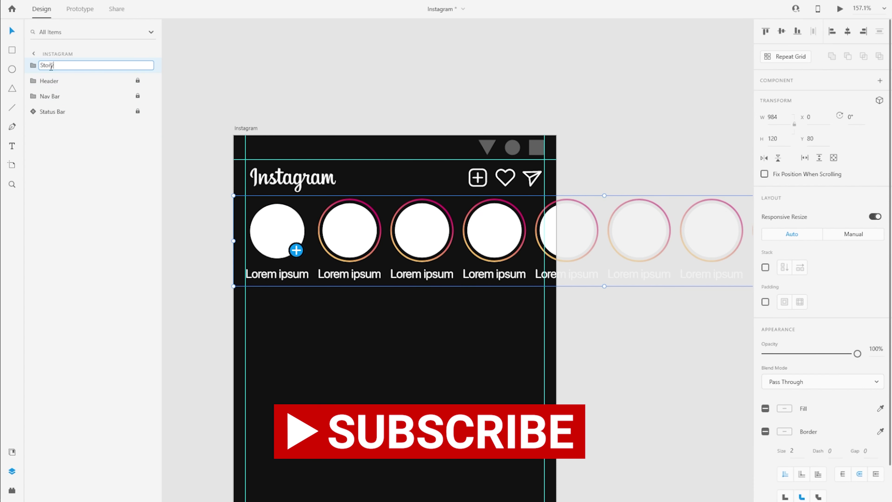
key("BackSpace")
type("ies")
key("Return")
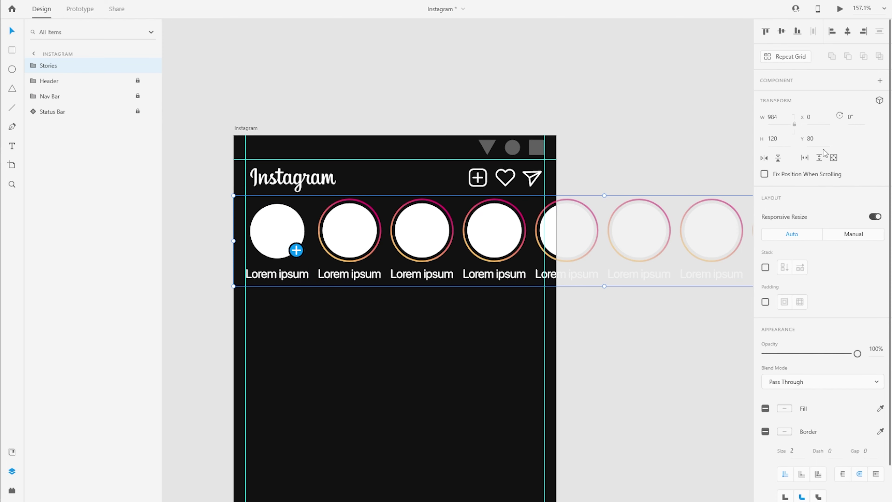
Make the Stories group a horizontal scroll group 428 wide and rename the scroll group as Stories.
left_click(805, 158)
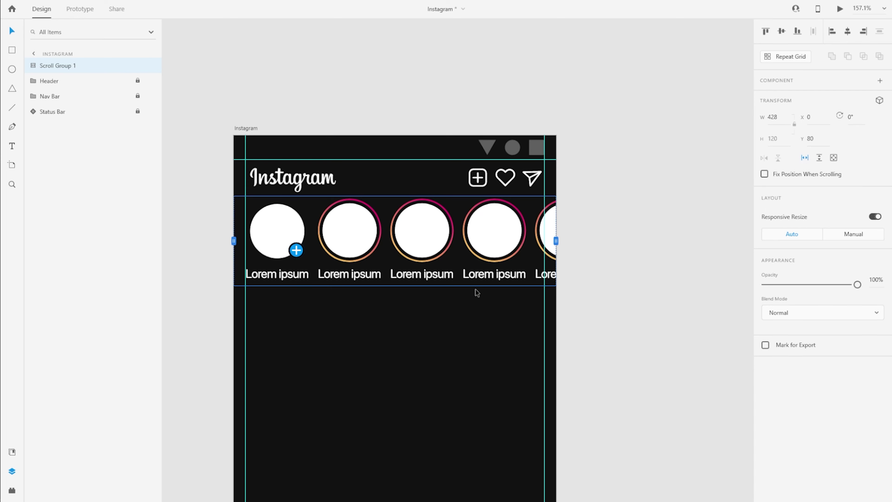
double_click(51, 67)
type("Stories")
key("Return")
left_click(58, 78)
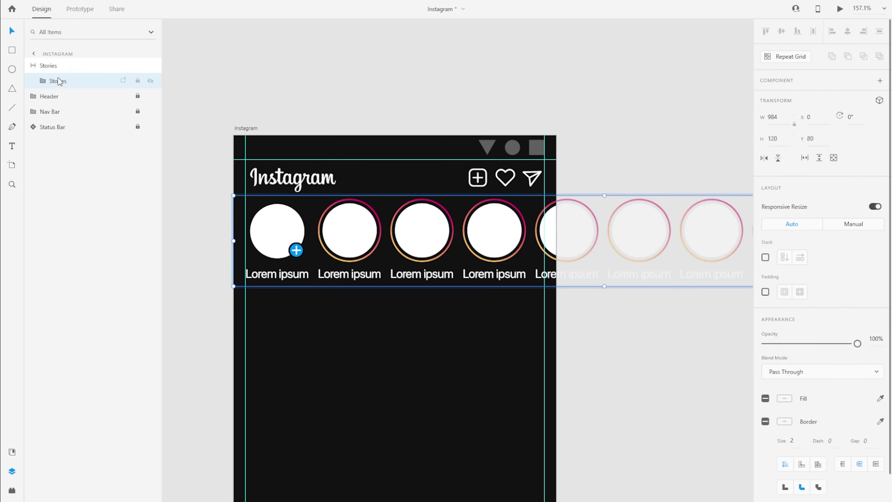
Preview the Instagram artboard, test the horizontal scrolling of the stories row, and close the preview.
left_click(246, 128)
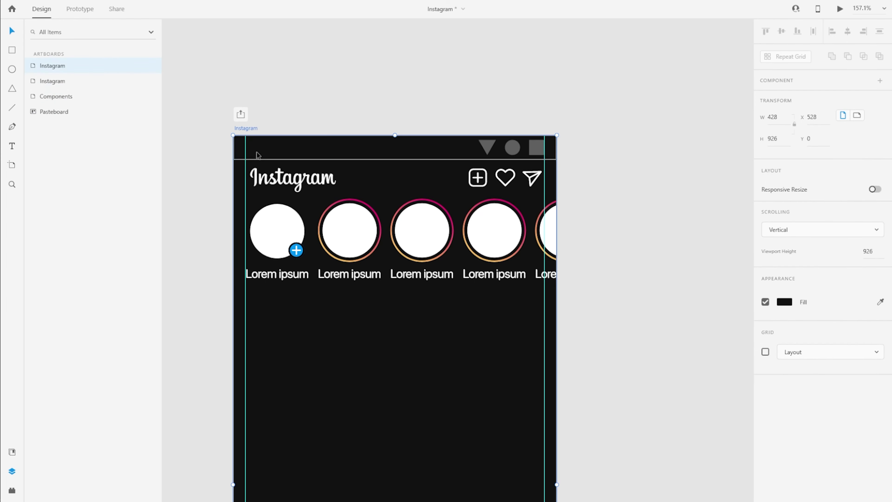
key("ctrl+Return")
left_click_drag(121, 24, 452, 11)
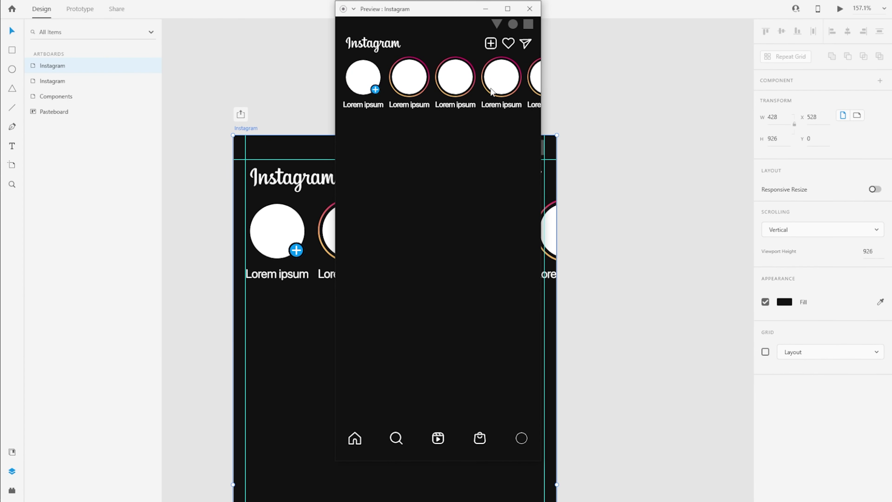
left_click_drag(491, 88, 528, 94)
left_click(529, 8)
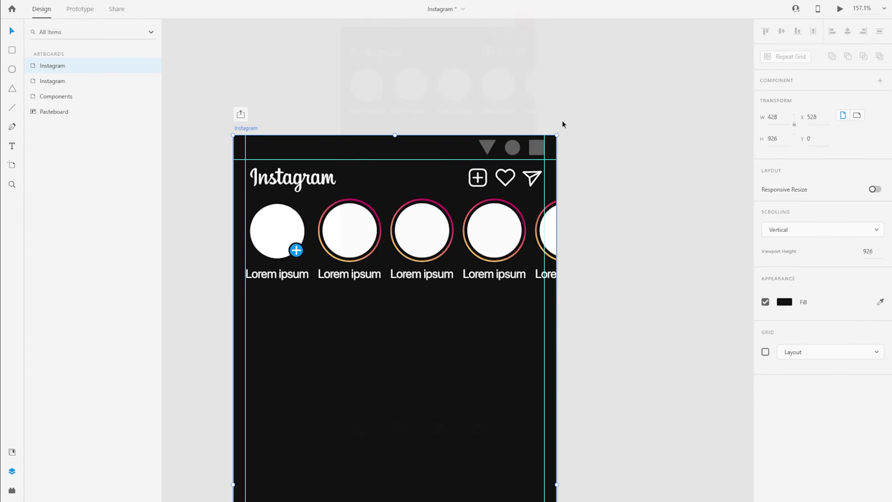
Ungroup the inner Stories group so its layers sit directly inside the Stories scroll group.
left_click(349, 220)
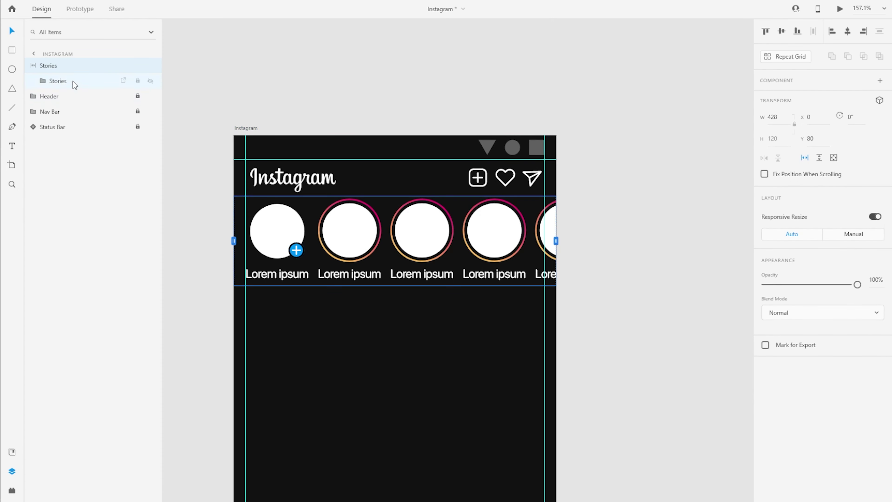
left_click(45, 81)
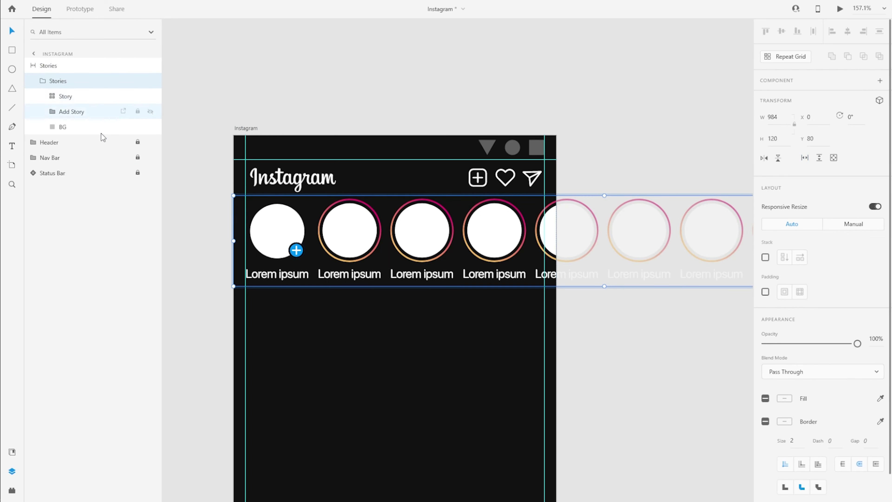
right_click(79, 84)
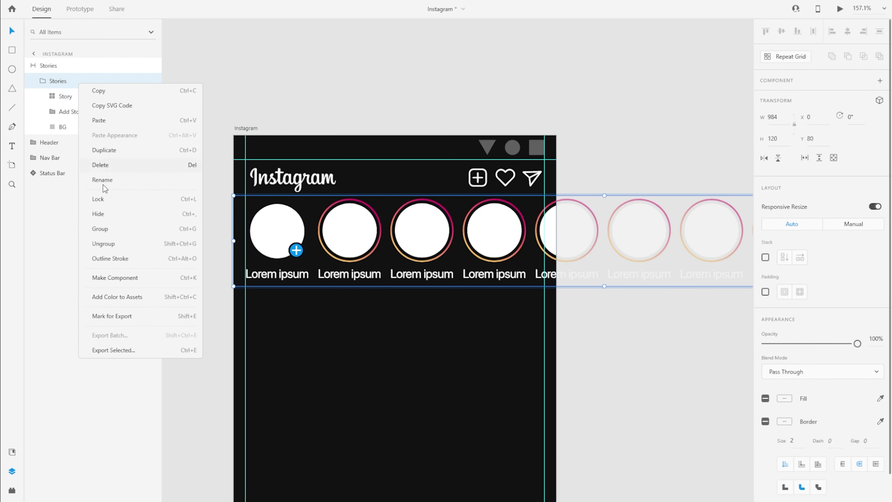
left_click(115, 244)
left_click(45, 64)
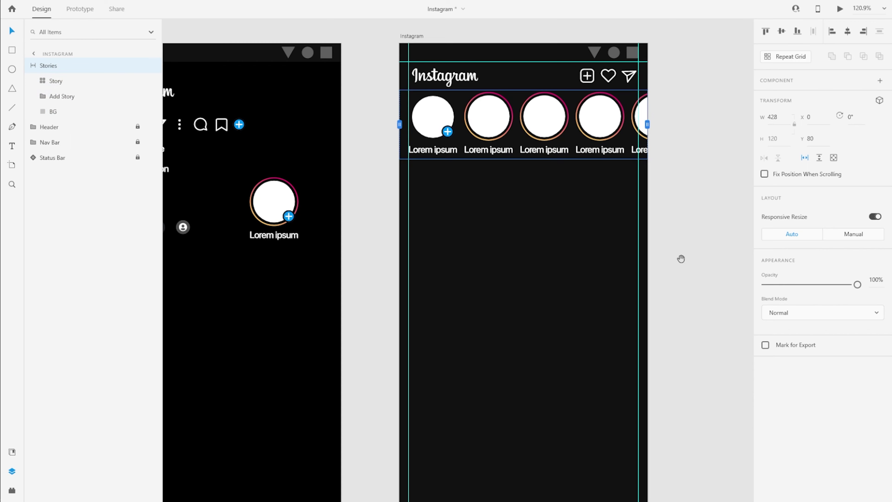
Draw a 28 by 28 circle in the empty area below the elements on the Components artboard.
left_click(680, 260)
scroll(681, 261, "down", 1)
scroll(681, 262, "down", 2)
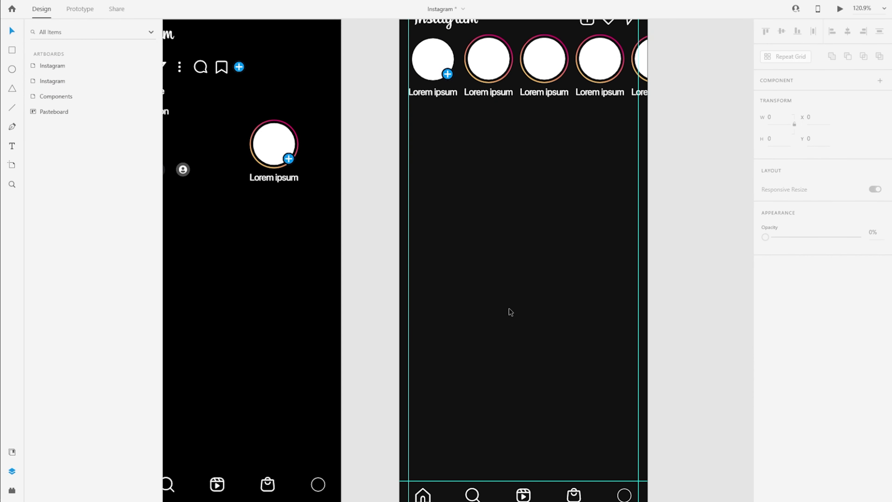
scroll(701, 283, "down", 1)
scroll(705, 285, "down", 2)
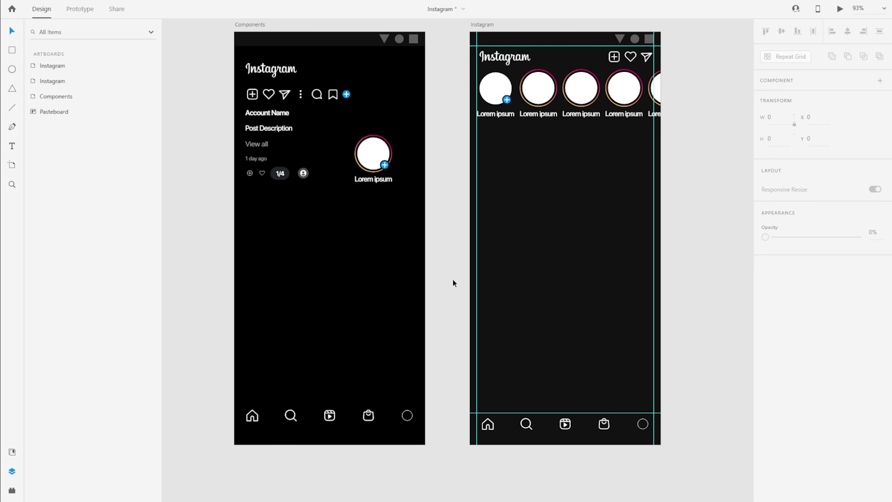
scroll(457, 293, "up", 1)
scroll(457, 293, "left", 1)
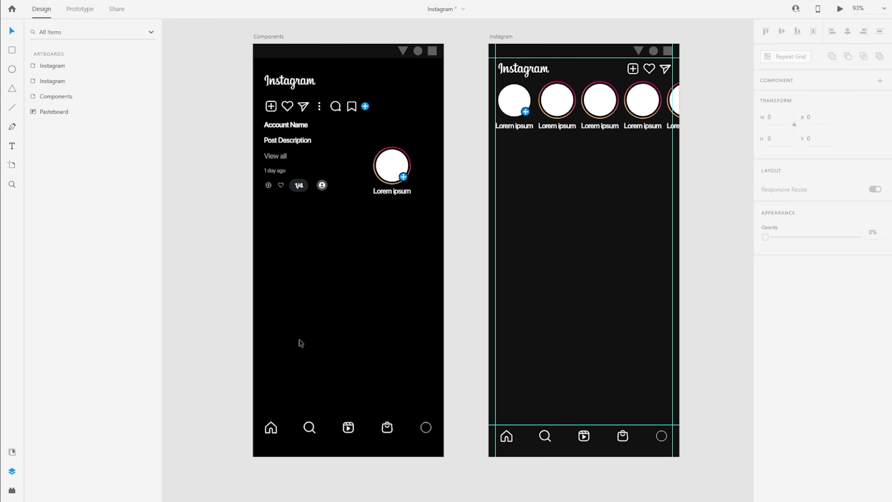
scroll(274, 240, "up", 3)
key("e")
mouse_move(266, 208)
left_mouse_down()
mouse_move(291, 235)
mouse_move(260, 216)
mouse_move(270, 220)
left_mouse_up()
left_click(794, 124)
left_click(784, 117)
type("28")
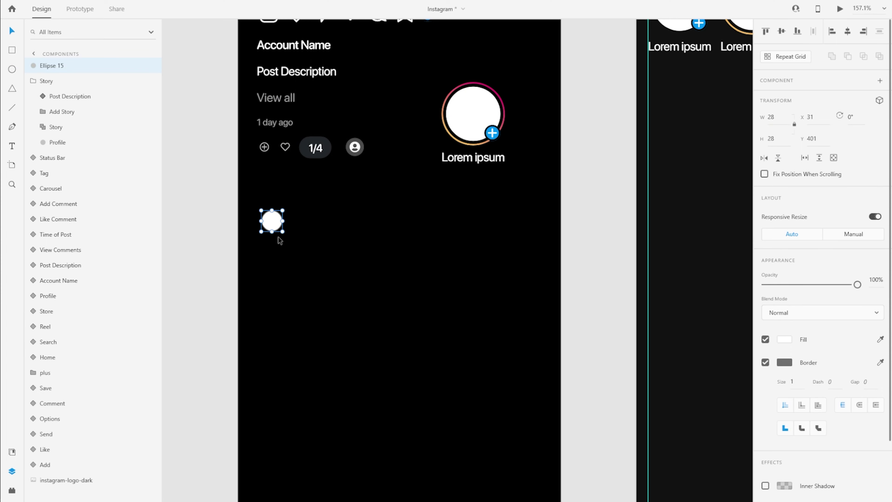
Copy the gradient story ring and shrink it to fit around the small circle.
left_click(55, 127)
key("ctrl+c")
key("ctrl+v")
left_click_drag(305, 244, 283, 233)
left_click(33, 96)
left_click(46, 67)
Duplicate the Account Name and Post Description components beside the small avatar, stacked, and bring the copies to the front.
scroll(292, 106, "up", 1)
left_click_drag(291, 74, 327, 243, "alt")
scroll(249, 249, "up", 3)
left_click_drag(373, 243, 375, 238)
scroll(316, 175, "up", 4)
left_click_drag(293, 111, 351, 376, "alt")
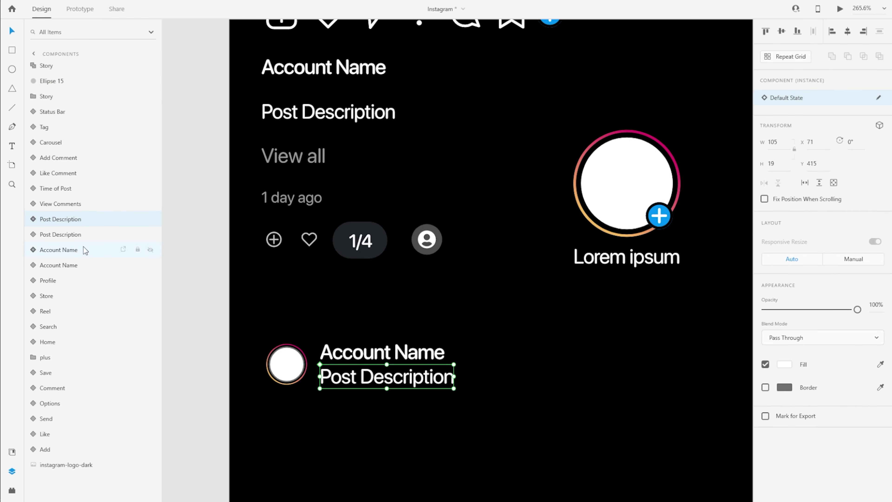
left_click(84, 250, "ctrl")
key("ctrl+shift+]")
Set the Post Description copy's font size to 12 and change its text to New York, NY.
double_click(372, 378)
left_click(768, 336)
type("12")
key("Tab")
key("Tab")
key("Tab")
double_click(354, 377)
key("BackSpace")
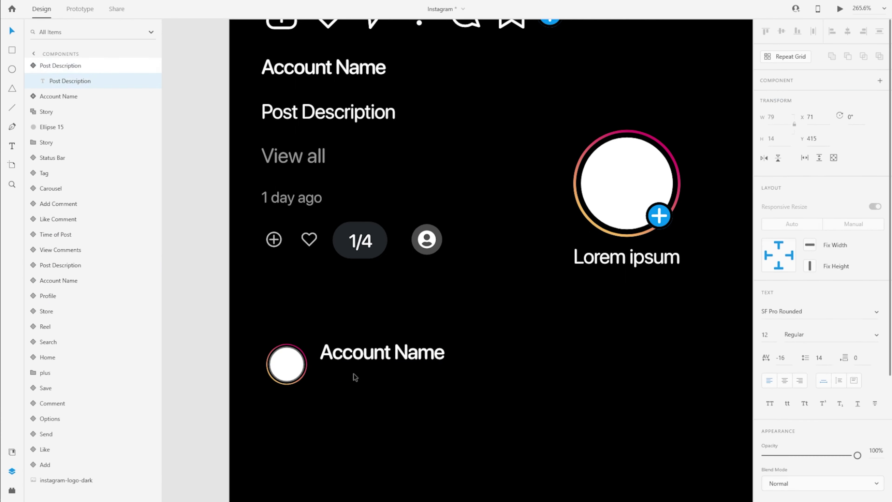
type("New York, NY")
Replace the text of the Account Name copy with Lorem ipsum.
double_click(382, 359)
key("Escape")
left_click(72, 108)
key("Return")
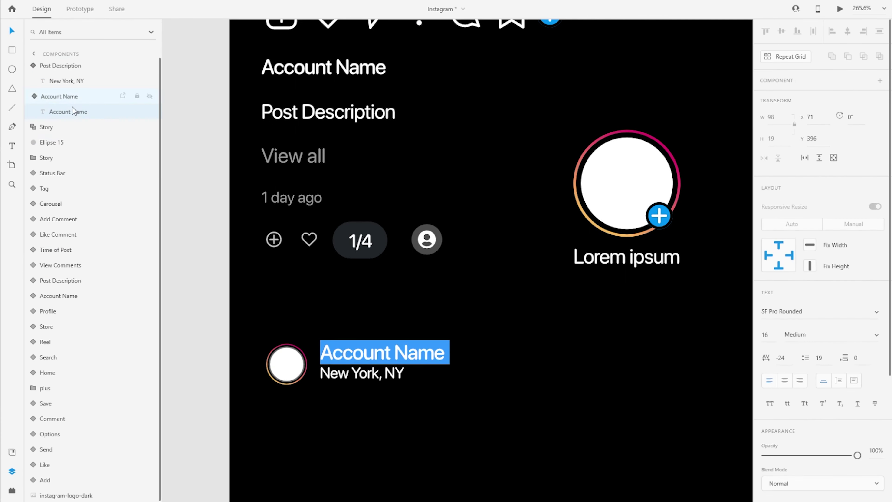
key("ctrl+v")
left_click(501, 362)
Rename the New York, NY component instance as Location.
left_click(375, 362)
left_click(55, 68)
double_click(54, 69)
type("Location")
key("Return")
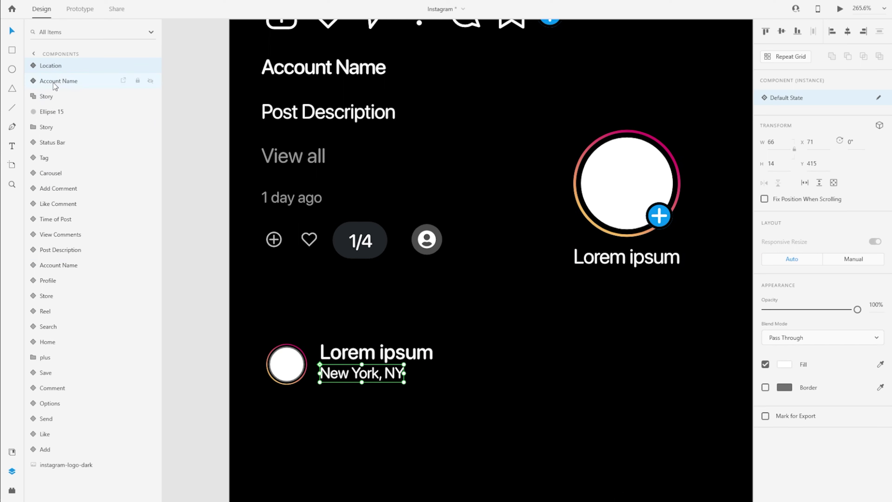
Duplicate the Options icon to the far right of the post header row and shift the avatar and texts slightly left.
scroll(291, 180, "down", 1)
left_click_drag(390, 53, 634, 322, "alt")
left_click_drag(269, 291, 435, 348)
left_click_drag(356, 322, 344, 322)
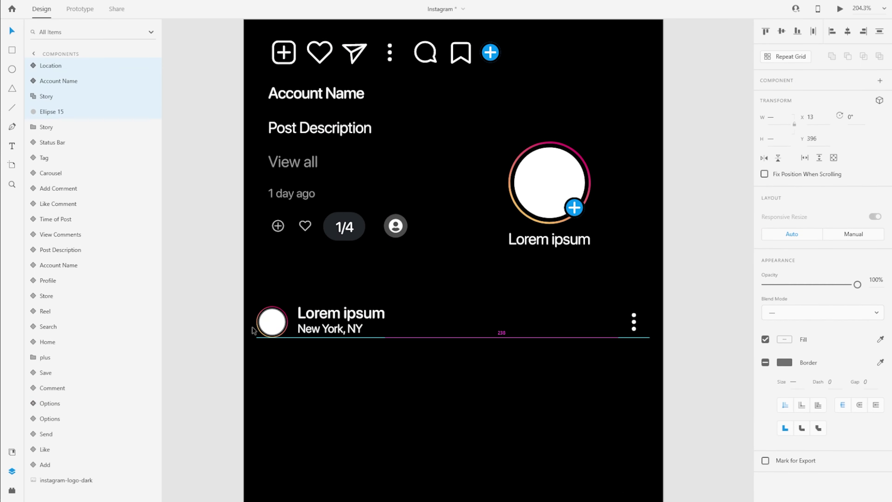
Draw a 428 by 48 rectangle over the post header row at Y 391, name it BG and place it below Ellipse 15.
key("r")
mouse_move(264, 359)
left_mouse_down()
mouse_move(431, 398)
mouse_move(558, 415)
left_mouse_up()
left_click_drag(538, 385, 665, 384)
left_click_drag(454, 414, 453, 404)
left_click_drag(363, 376, 363, 318)
double_click(56, 65)
type("BG")
left_click_drag(60, 65, 71, 135)
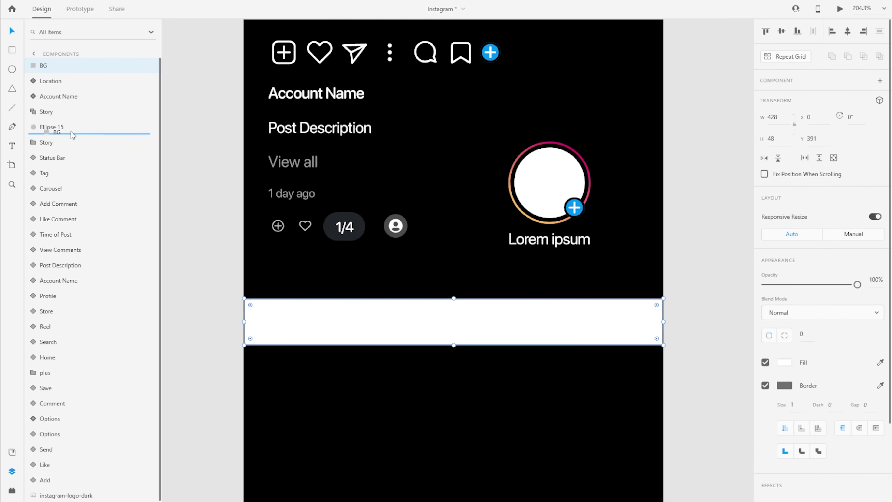
Remove BG's border, fill it dark gray, and move the copied Options layer to the top of the stack.
left_click(765, 386)
left_click(784, 362)
left_click(665, 436)
left_click(73, 418)
left_click_drag(74, 422, 56, 63)
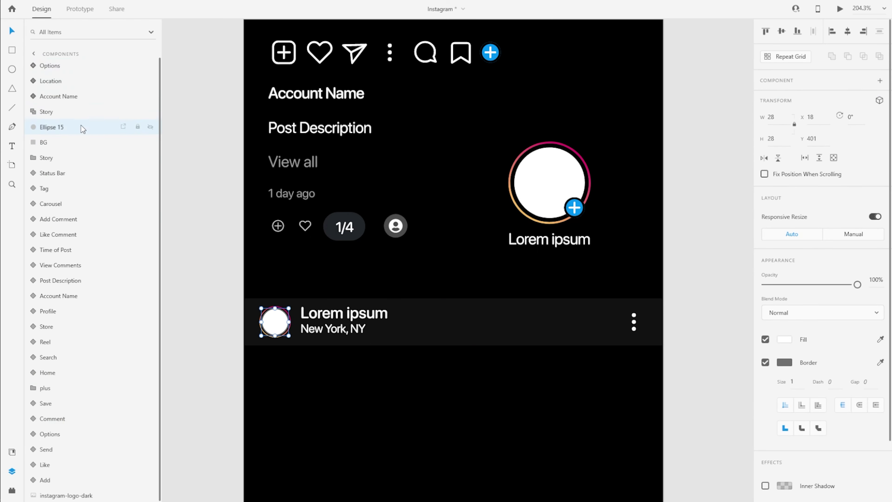
Nudge the avatar and its texts slightly down within the header row, and adjust the options icon's position.
left_click(81, 126, "shift")
left_click_drag(588, 318, 587, 320)
left_click(56, 65)
key("Up")
key("Up")
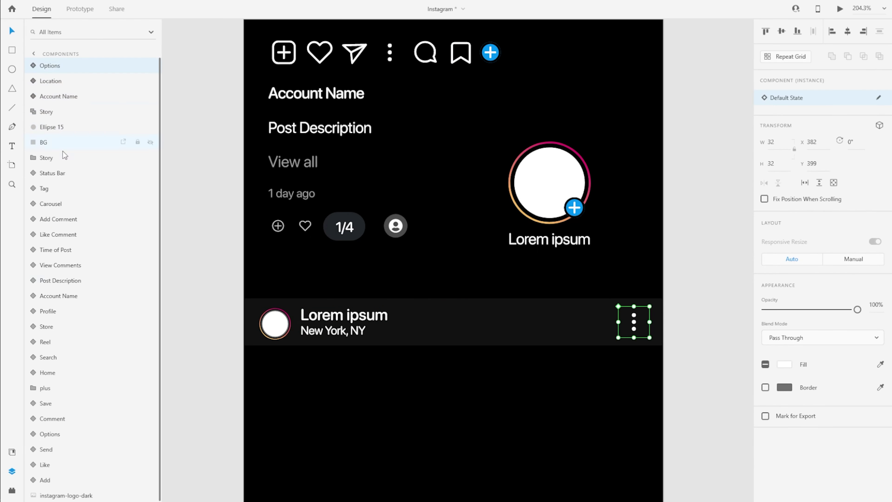
Group the layers from Options through BG and name the group Post Header.
left_click(63, 147, "shift")
key("ctrl+g")
double_click(51, 66)
type("Post Header")
key("Return")
left_click(66, 80)
left_click(458, 333)
Draw a 428 by 228 rectangle spanning the Components artboard below the post header, at X 0, Y 468.
scroll(458, 334, "down", 5)
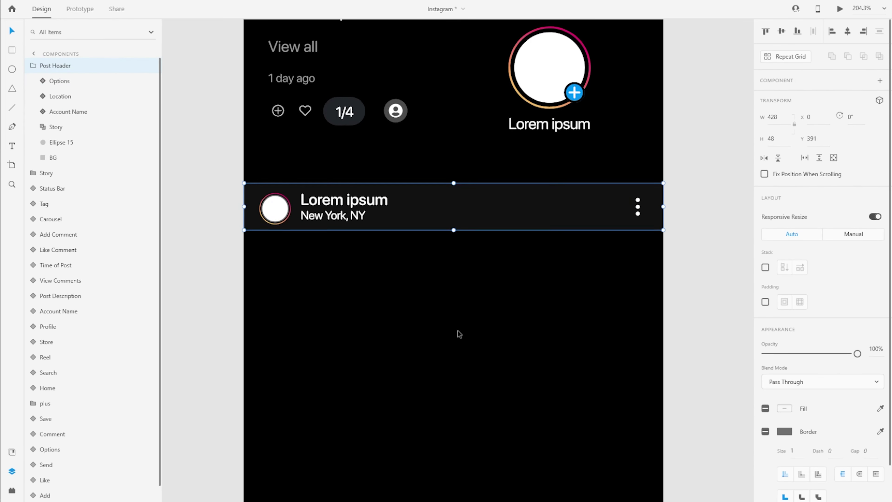
scroll(289, 217, "down", 2)
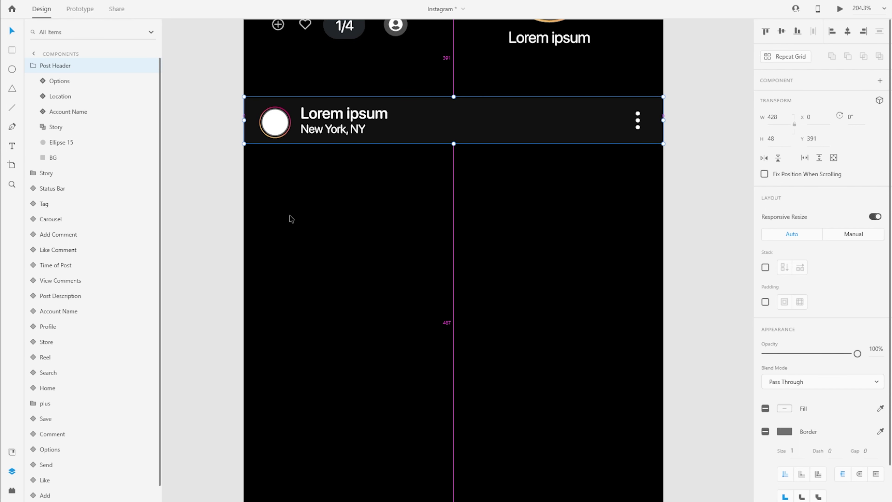
scroll(273, 221, "down", 3)
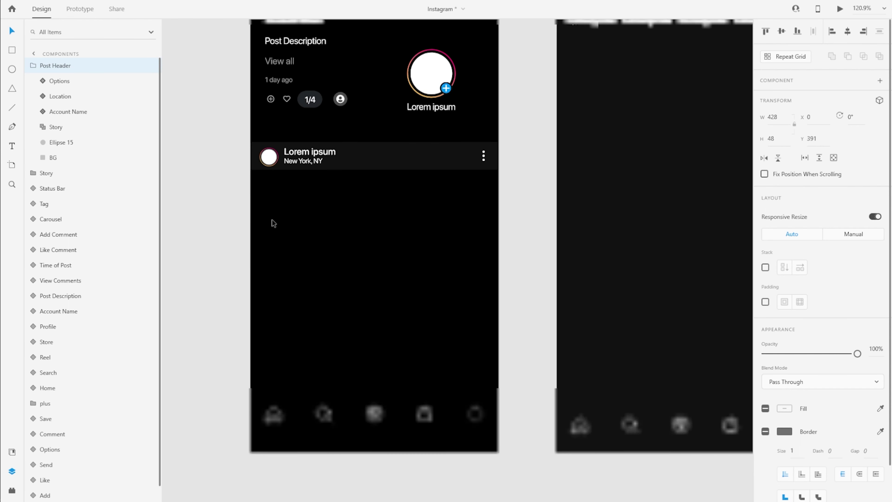
left_click(303, 230)
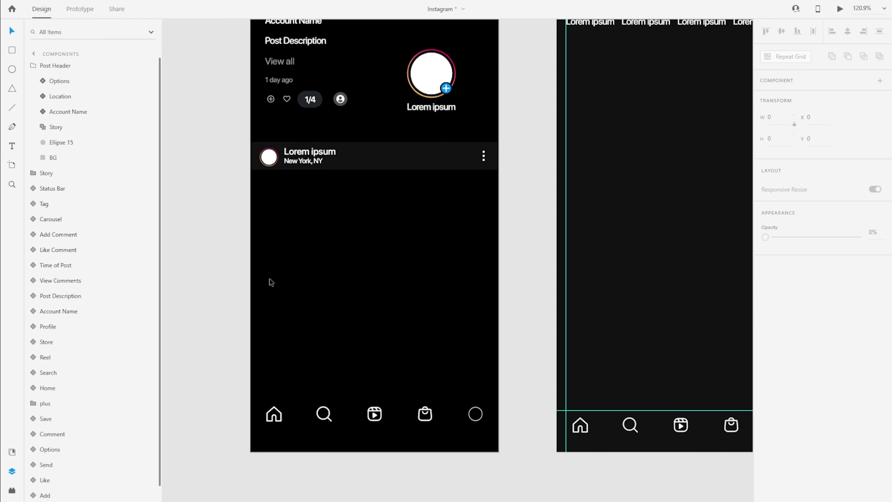
left_click(32, 66)
left_click(317, 227)
key("r")
mouse_move(262, 187)
left_mouse_down()
mouse_move(470, 293)
mouse_move(499, 318)
left_mouse_up()
left_click_drag(259, 252, 251, 253)
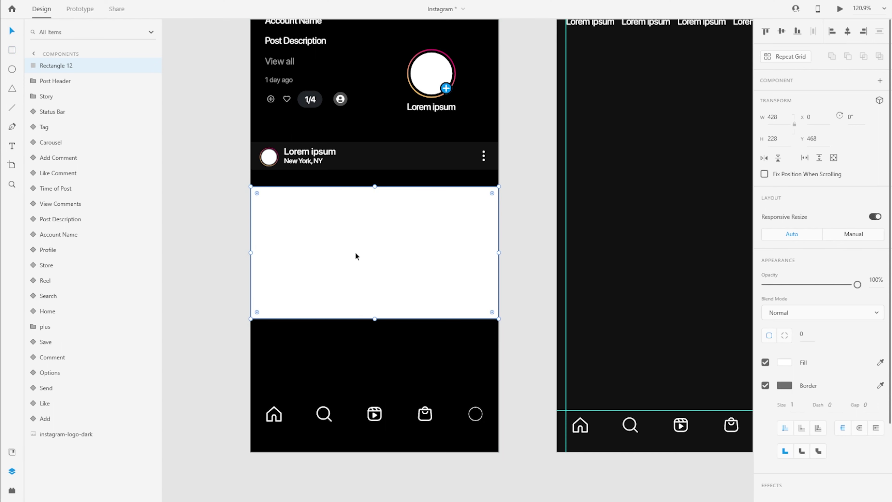
Turn the rectangle into a borderless layer named Media, 236 high, and move it below the Components artboard to X 0, Y 1127.
left_click_drag(355, 253, 356, 237)
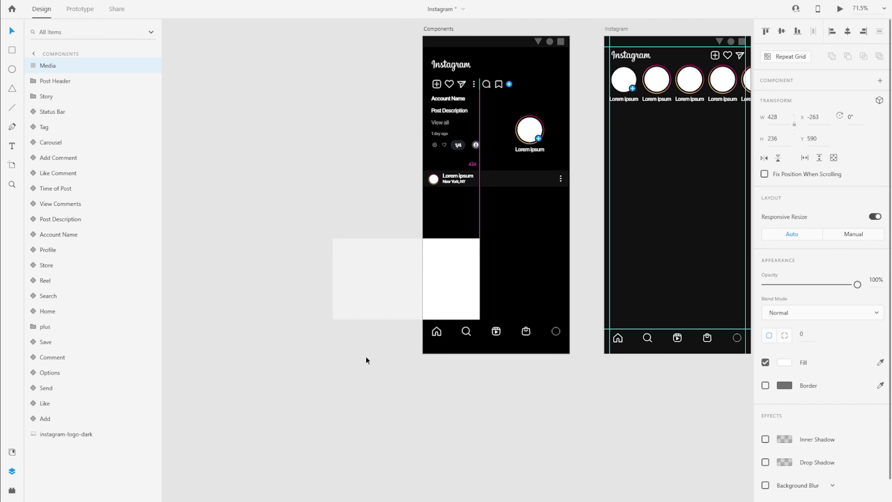
left_click_drag(366, 356, 504, 479)
left_click_drag(393, 439, 232, 258)
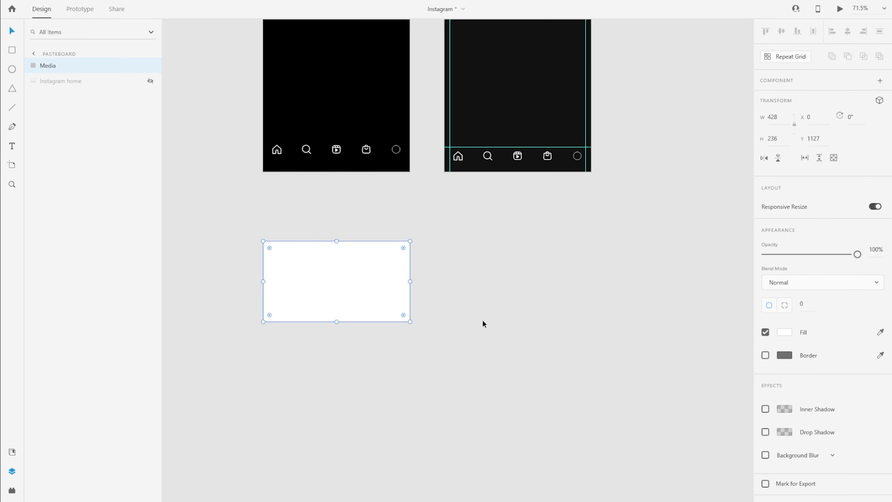
Duplicate the Media rectangle twice side by side, with the last copy at X 856, Y 1127.
left_click_drag(320, 283, 461, 280, "alt")
left_click_drag(486, 281, 623, 281, "alt")
left_click_drag(618, 219, 522, 212)
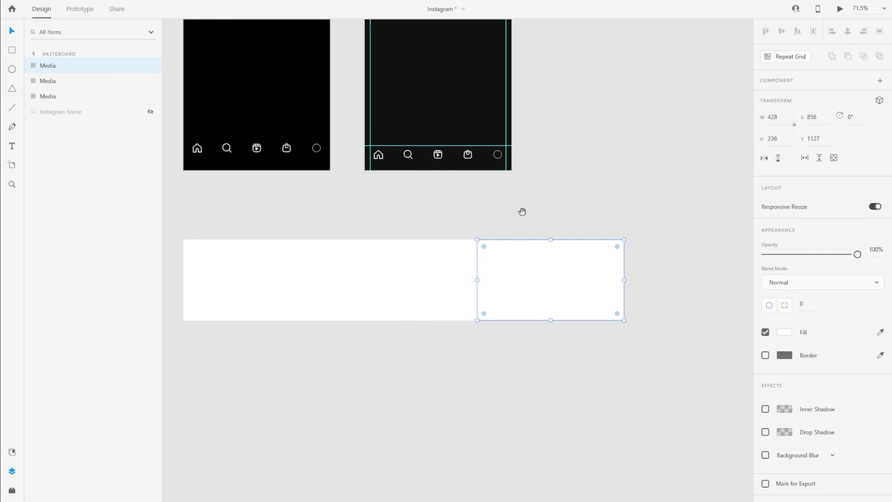
Add a fourth Media rectangle at the end of the row by duplicating the last one to X 1284, Y 1127.
left_click_drag(528, 282, 669, 281, "alt")
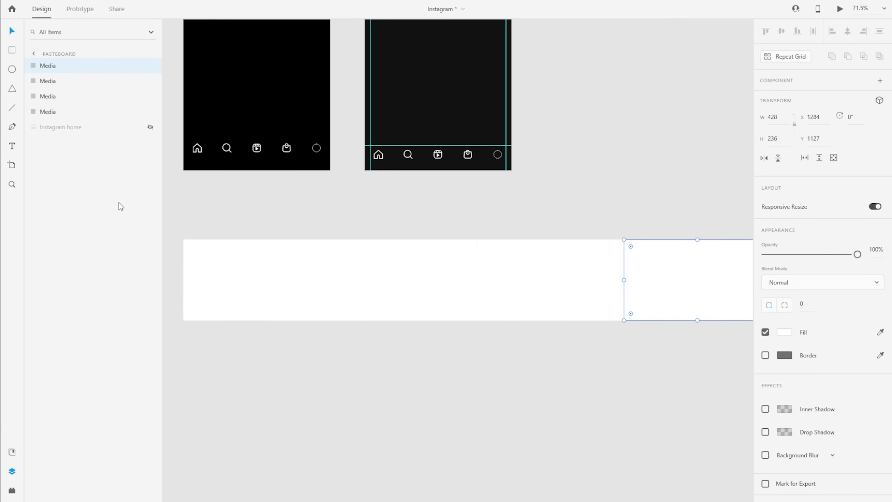
left_click(245, 213)
left_click_drag(256, 211, 362, 253)
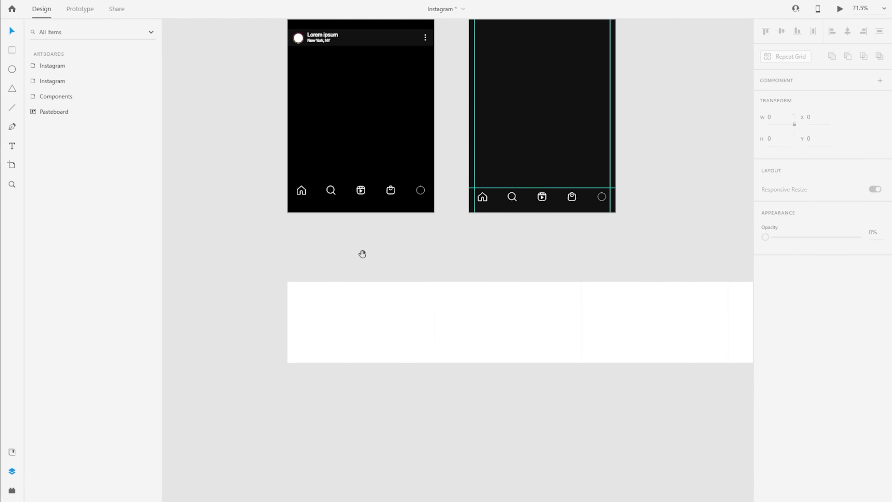
Duplicate the first Media rectangle in place, put the copy above the other Media layers and name it Mask.
left_click(295, 327)
left_click_drag(53, 109, 66, 63)
double_click(51, 65)
type("Mask")
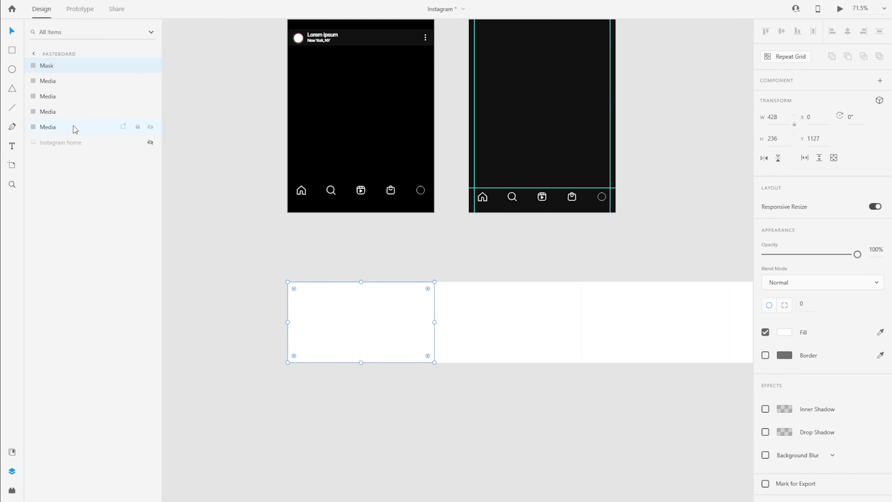
left_click(73, 127, "shift")
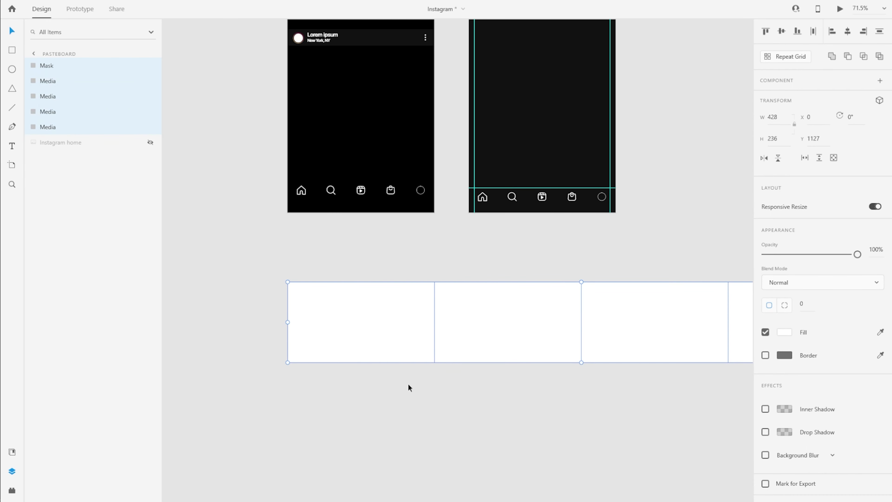
Hide the Mask layer and fill the first Media rectangle with light red.
left_click(224, 303)
left_click(391, 319)
left_click(655, 350)
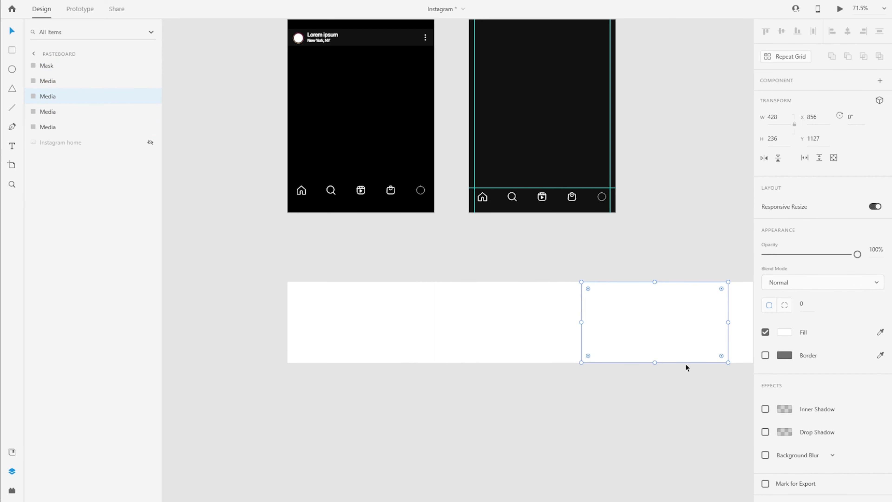
left_click(745, 343)
left_click(684, 339)
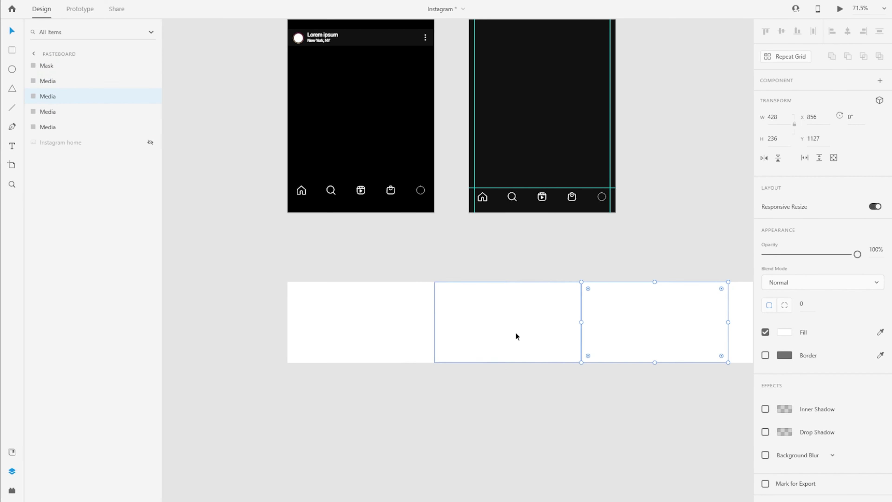
left_click(515, 337)
left_click(386, 359)
left_click(784, 332)
left_click(697, 391)
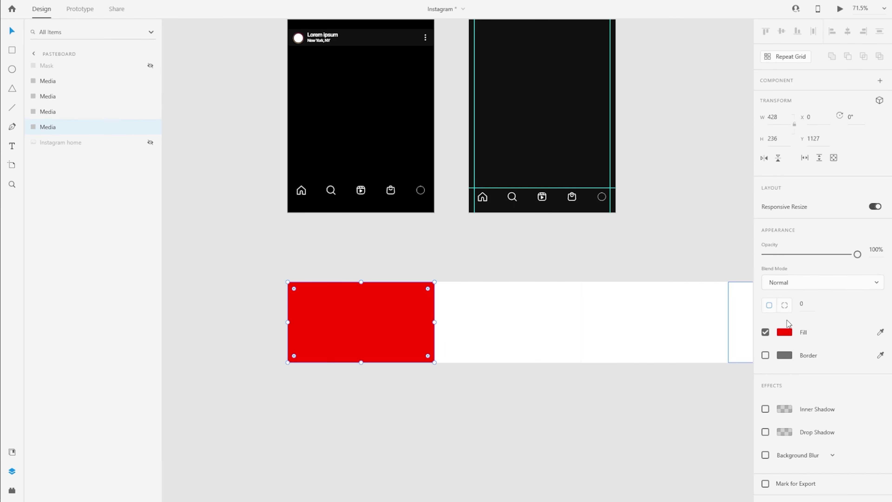
left_click(784, 331)
left_click(691, 272)
Fill the second Media rectangle with blue, the third with green and the fourth with yellow.
left_click(508, 322)
left_click(783, 331)
left_click_drag(592, 259, 442, 258)
left_click(503, 322)
left_click(783, 331)
left_click(692, 275)
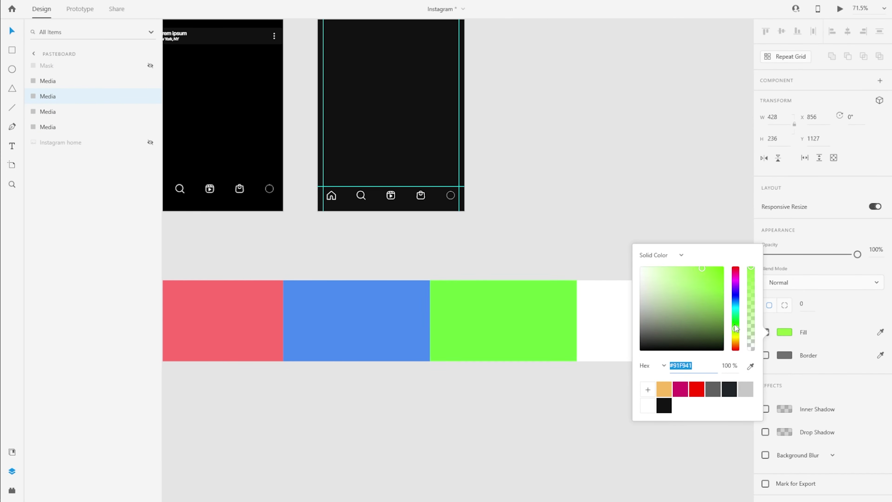
left_click(604, 322)
left_click(783, 332)
left_click(691, 271)
left_click_drag(551, 247, 588, 241)
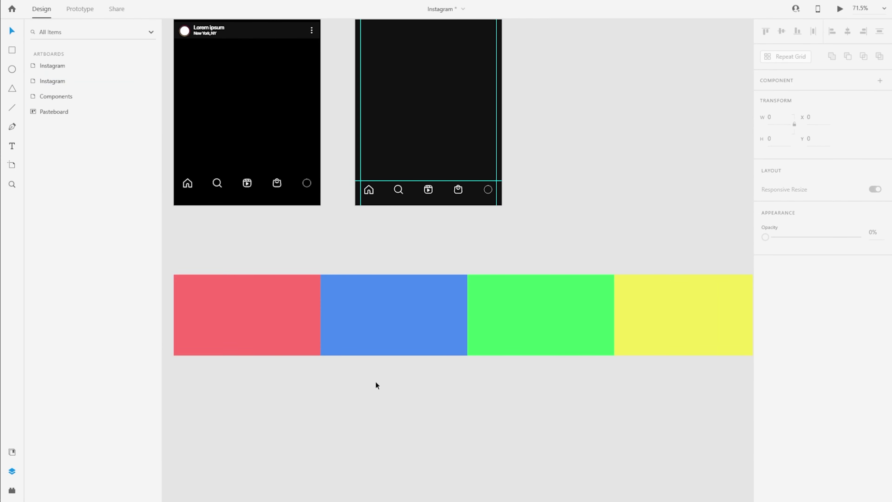
left_click_drag(693, 398, 281, 316)
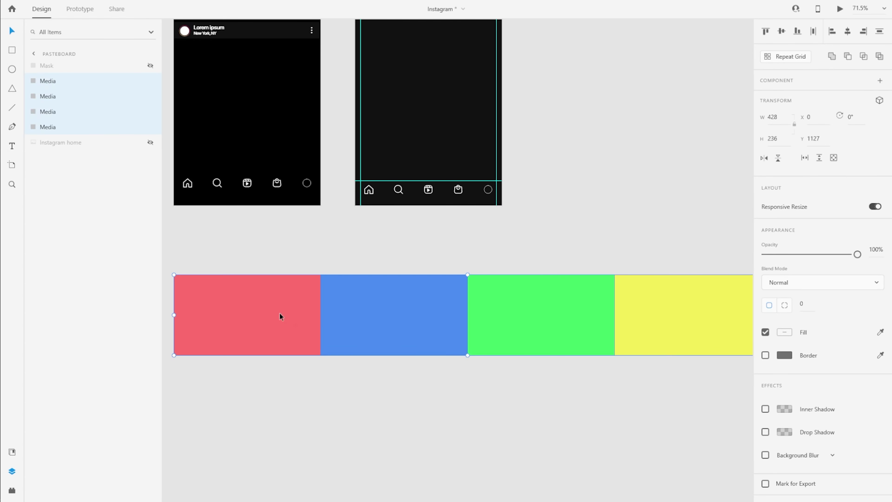
left_click(354, 433)
left_click_drag(382, 422, 448, 431)
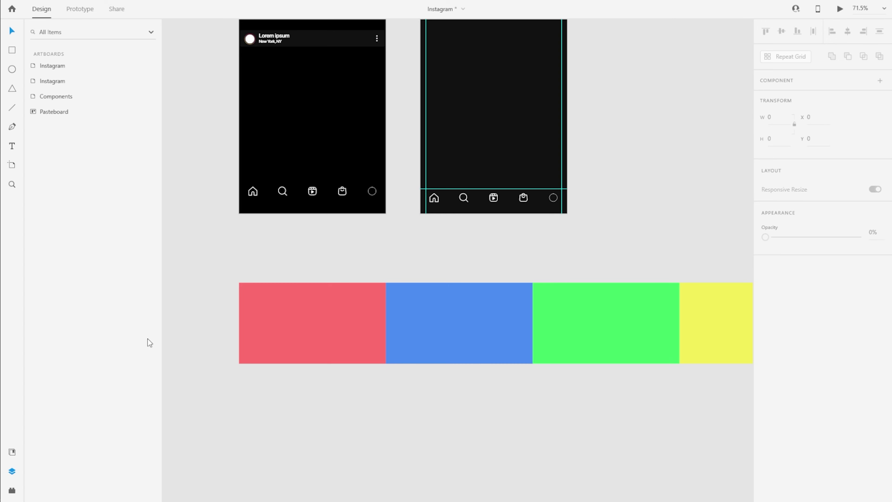
left_click(262, 358)
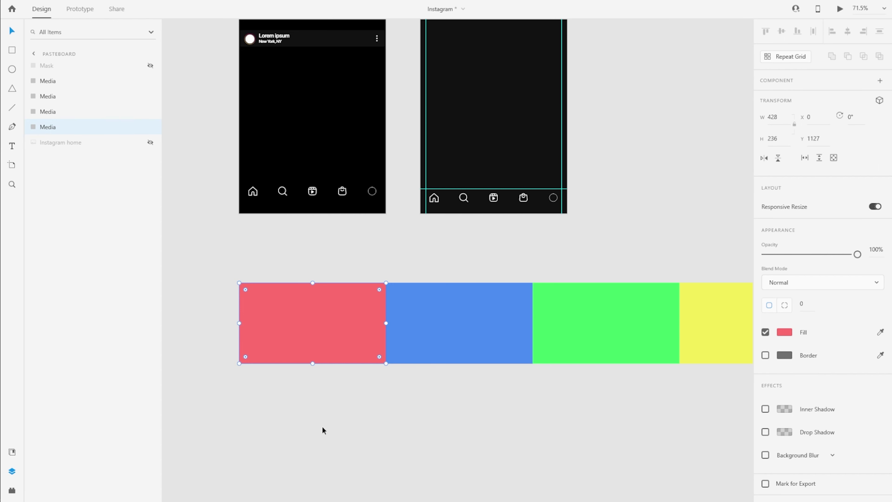
left_click(317, 414)
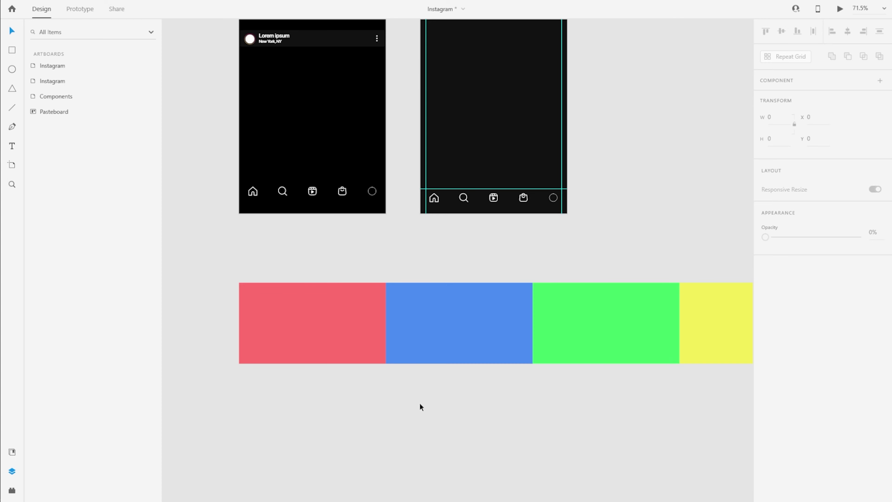
Show the Mask layer again and mask the four Media rectangles with its shape.
left_click(309, 288)
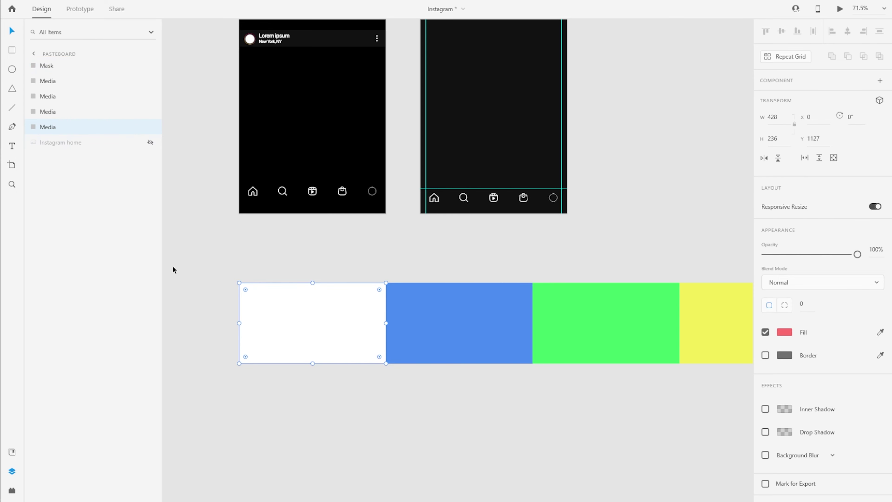
left_click_drag(190, 249, 722, 386)
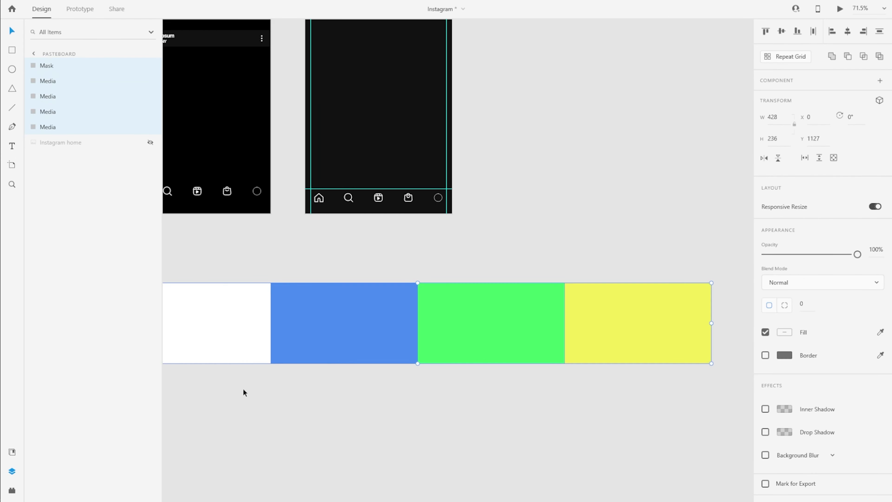
left_click_drag(239, 390, 326, 390)
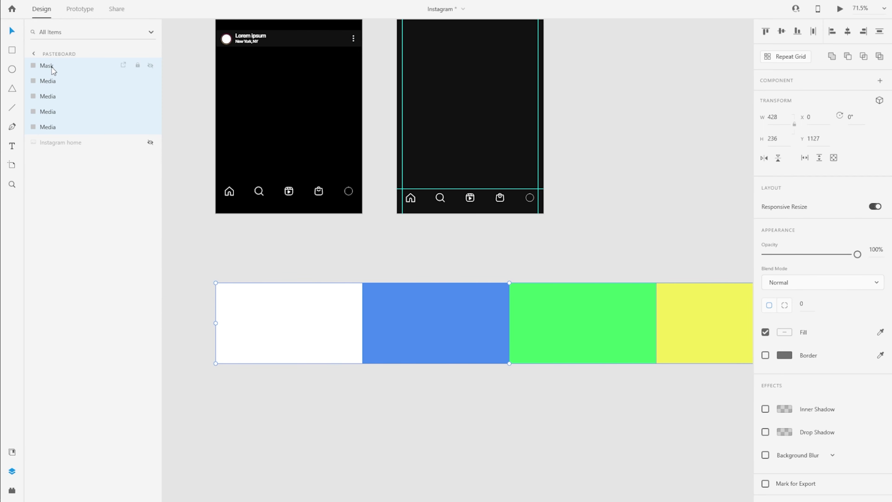
right_click(60, 64)
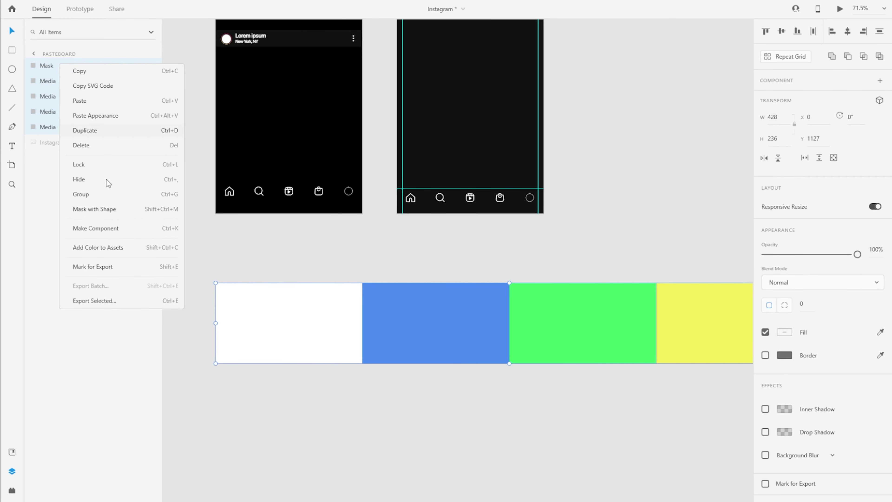
left_click(104, 209)
left_click(420, 320)
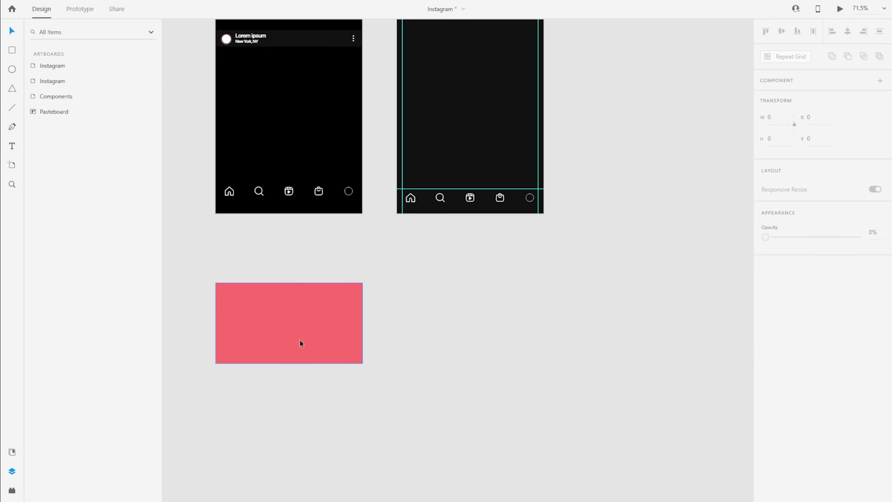
Rename the new mask group Media.
left_click_drag(296, 329, 296, 332)
double_click(298, 338)
left_click(297, 282)
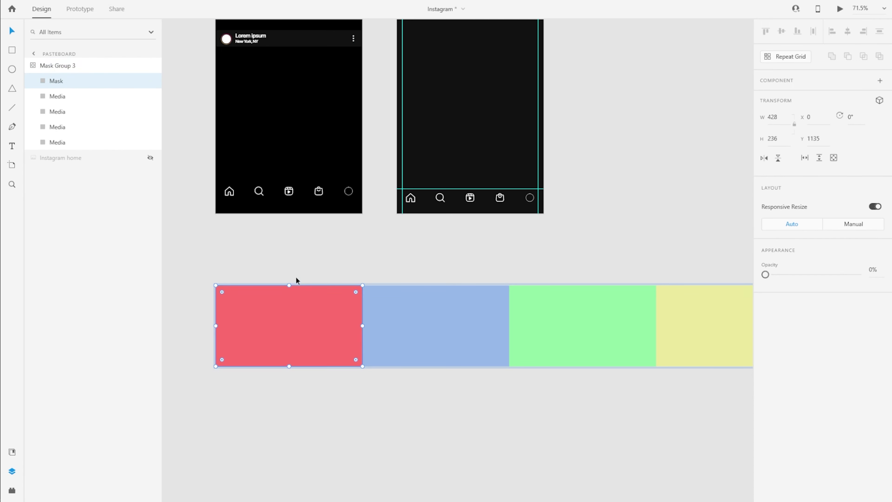
double_click(302, 356)
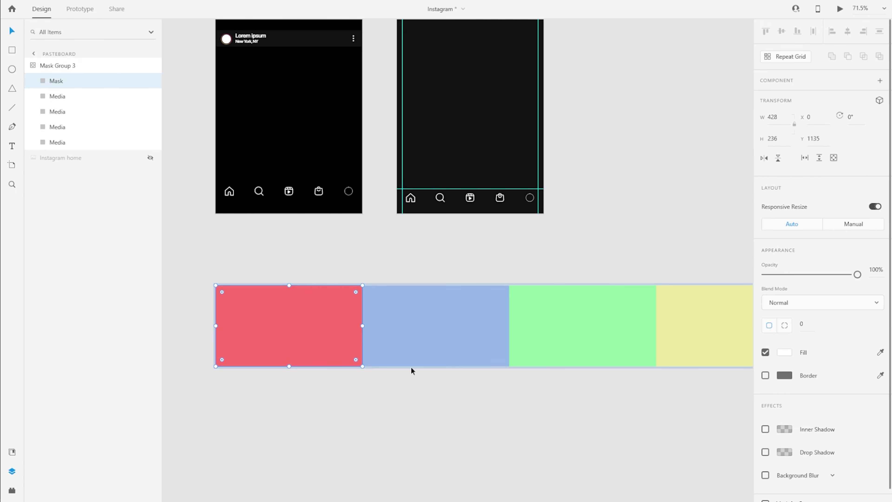
double_click(58, 65)
type("Media")
key("Return")
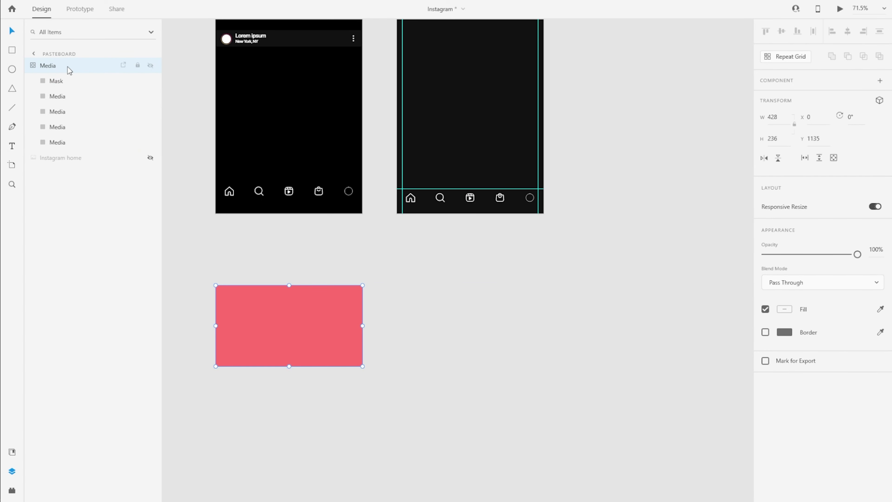
Move the Media mask group onto the Components artboard, directly below the post header at X 0, Y 439.
scroll(296, 444, "up", 2)
left_click_drag(287, 406, 288, 171)
key("ctrl+3")
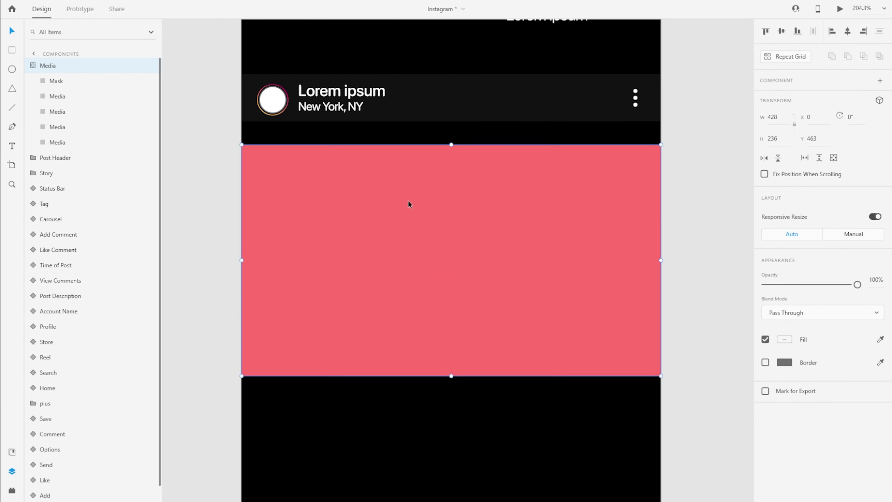
left_click_drag(408, 201, 408, 177)
scroll(408, 225, "down", 2)
Draw a borderless white circle 4 by 4 just below the media block on the Components artboard.
left_click(408, 321)
key("e")
left_click_drag(389, 312, 390, 315)
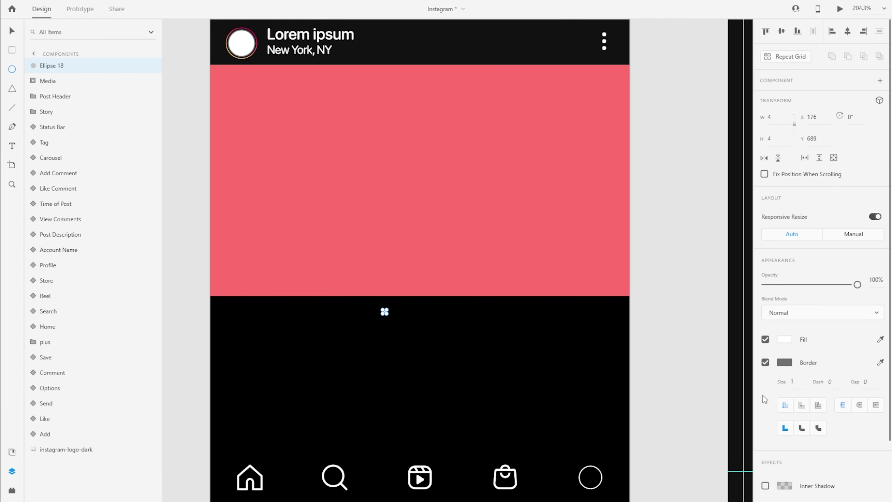
scroll(424, 383, "up", 4)
Repeat the circle into a row of four dots 28 wide and center it below the media at X 200, Y 687.
key("ctrl+r")
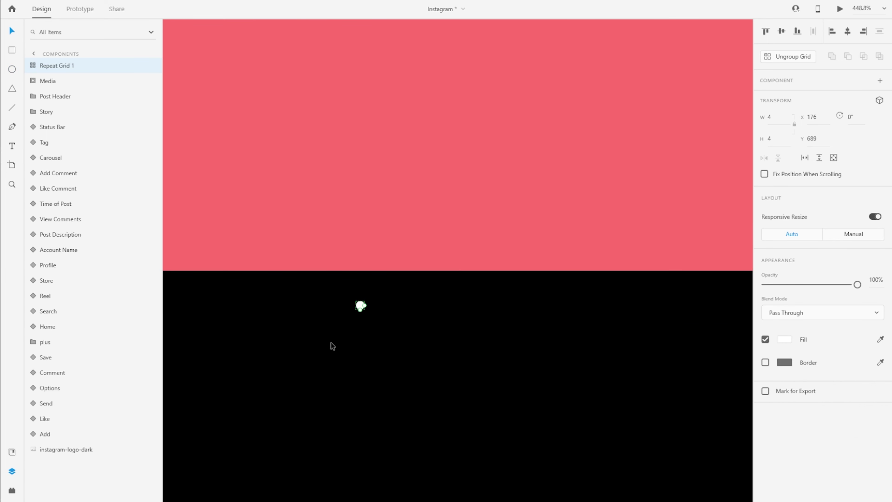
left_click_drag(365, 305, 600, 335)
mouse_move(395, 306)
left_mouse_down()
mouse_move(359, 319)
mouse_move(399, 308)
left_mouse_up()
left_click(361, 316)
scroll(485, 246, "down", 4)
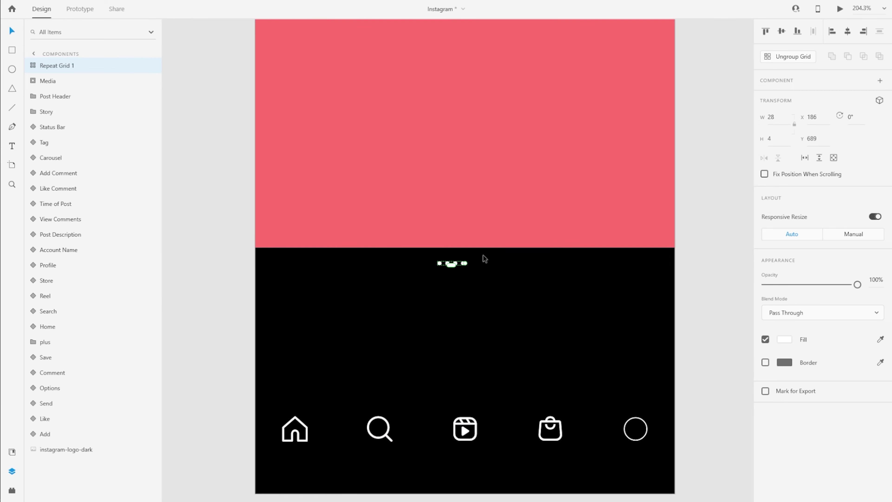
left_click_drag(463, 267, 474, 266)
scroll(488, 259, "up", 2)
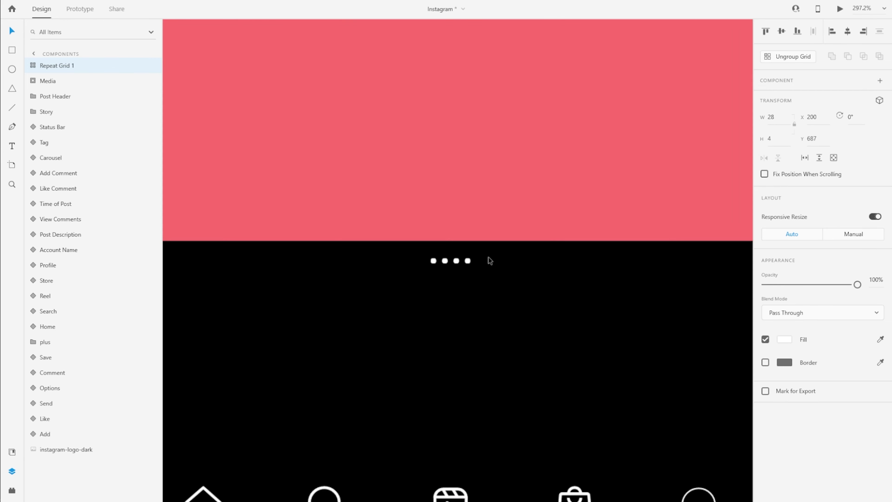
Ungroup the repeat grid and regroup its four circles as a group named Carousel.
key("ctrl+shift+g")
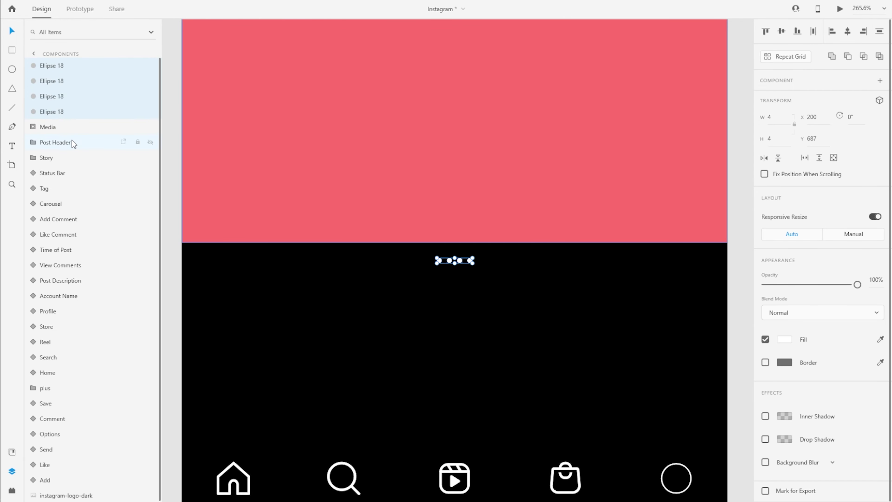
key("ctrl+g")
double_click(54, 65)
type("Caro")
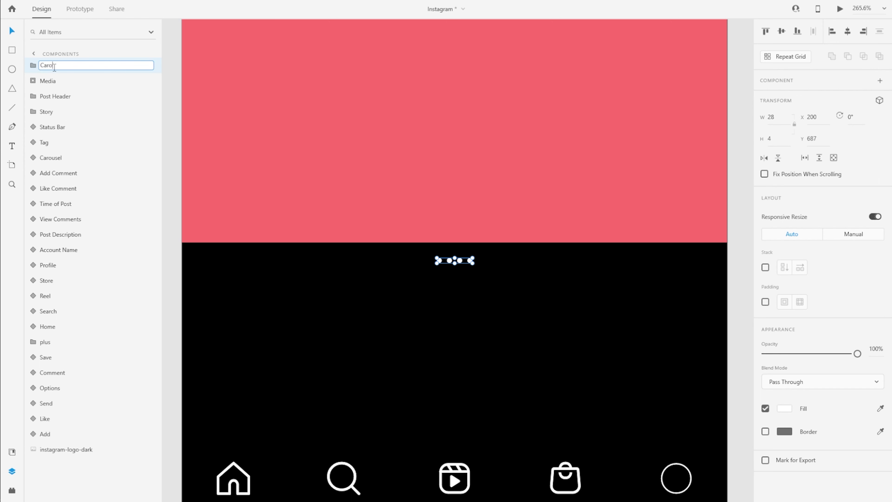
type("usel")
key("Return")
Lower the opacity of the last three dots in the Carousel group, leaving the first at full opacity.
left_click(32, 65)
left_click(66, 125)
left_click(69, 113)
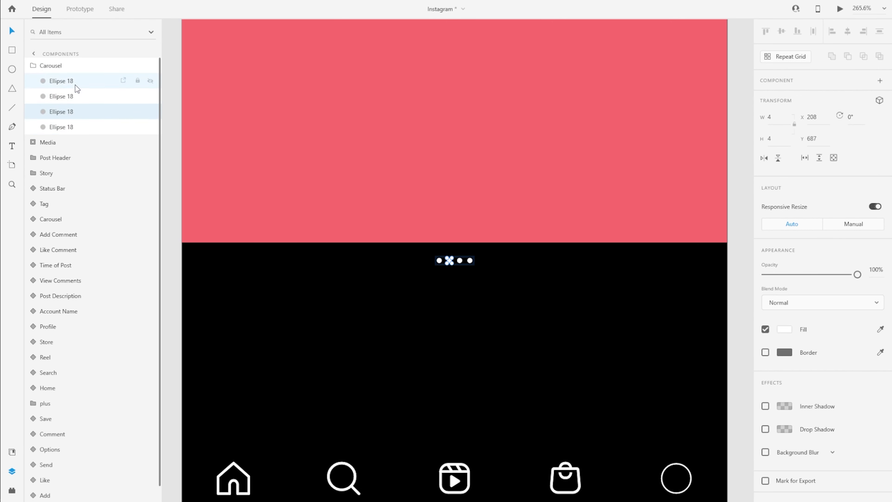
left_click(75, 85, "shift")
left_click_drag(814, 285, 812, 288)
left_click(453, 286)
scroll(492, 307, "down", 3)
left_click(463, 269)
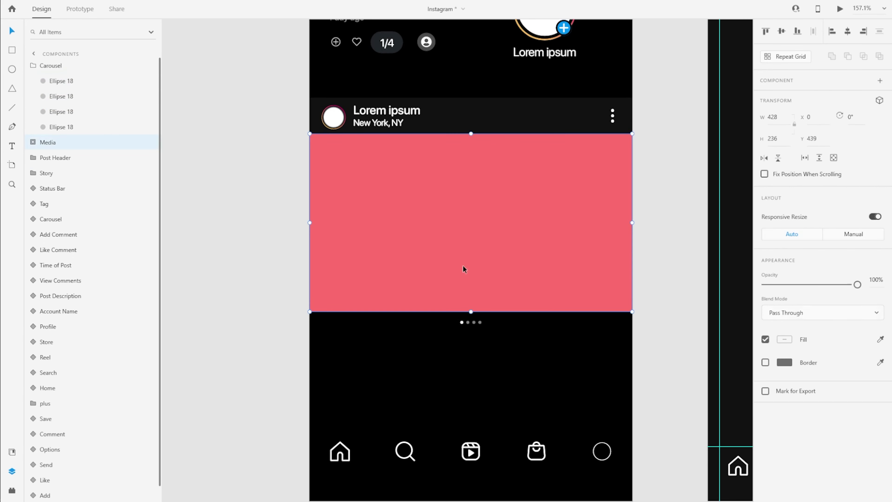
scroll(368, 277, "up", 2)
left_click(34, 66)
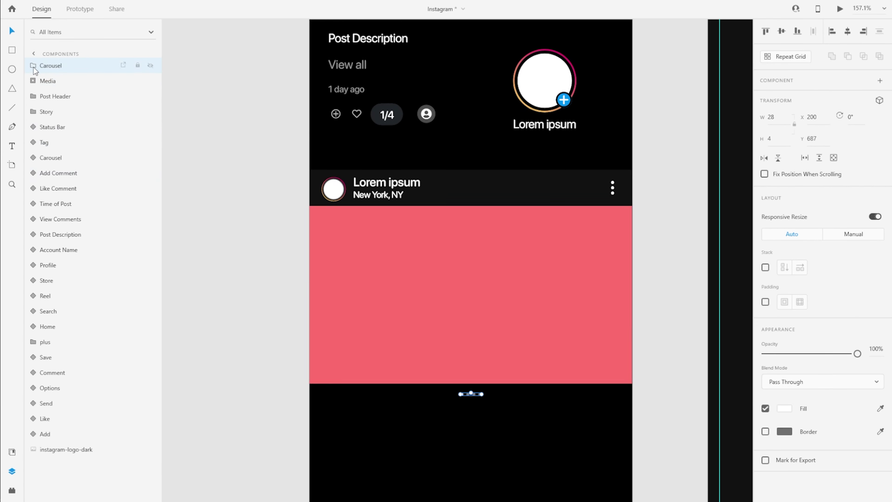
Copy the Tag icon onto the lower-left corner of the media and bring the copy to the top of the layers.
scroll(416, 159, "up", 1)
left_click_drag(426, 129, 329, 379)
left_click_drag(81, 142, 82, 64)
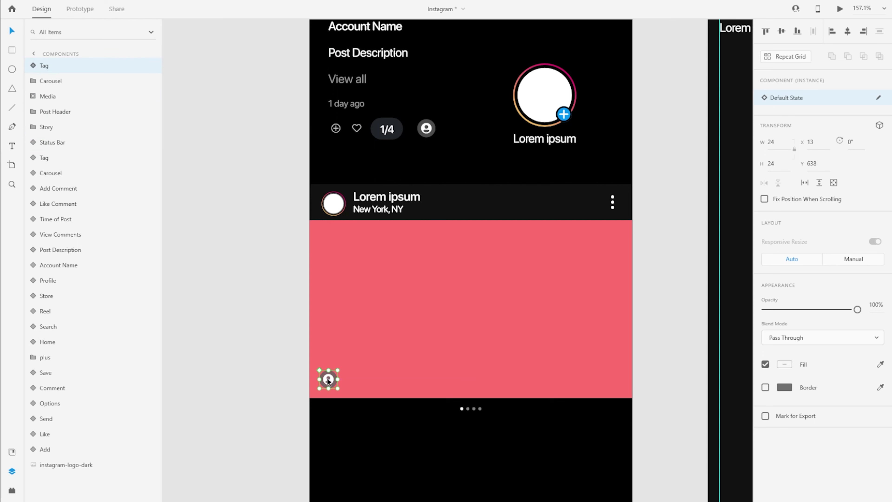
Nudge the Tag copy to X 16, Y 635, 16 in from the media's left and bottom edges.
scroll(316, 401, "up", 6)
key("Right")
key("Right")
key("Down")
key("Down")
key("Down")
key("Down")
key("Down")
key("Down")
key("Down")
key("Down")
key("Down")
key("Down")
key("Down")
key("Down")
key("Down")
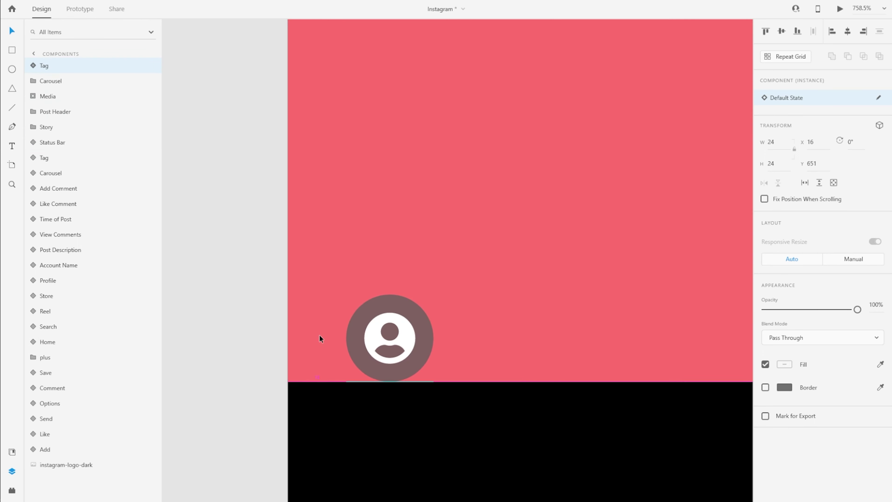
key("shift+Up")
key("Up")
key("Up")
key("Up")
key("Up")
key("Up")
key("Up")
scroll(219, 316, "down", 5)
scroll(218, 315, "down", 1)
scroll(281, 211, "up", 2)
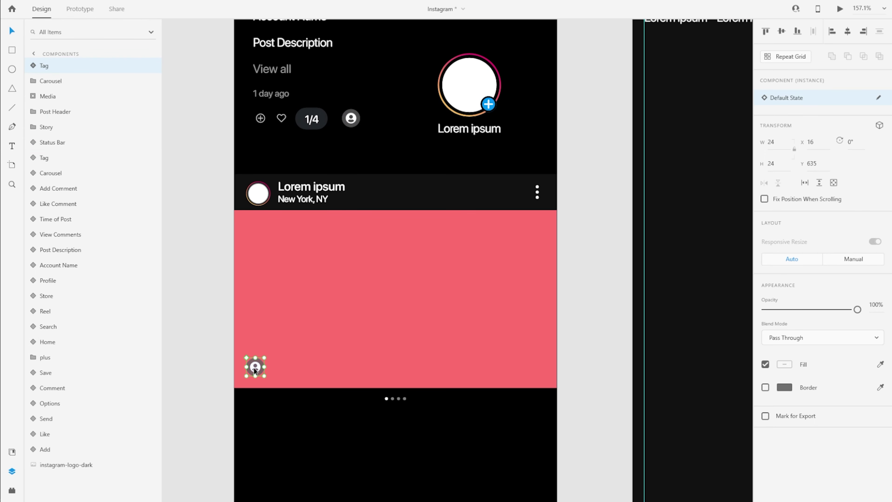
Place a copy of the 1/4 Carousel counter in the upper-right corner of the media.
left_click(424, 349)
left_click_drag(311, 119, 533, 234)
key("Escape")
scroll(479, 323, "down", 3)
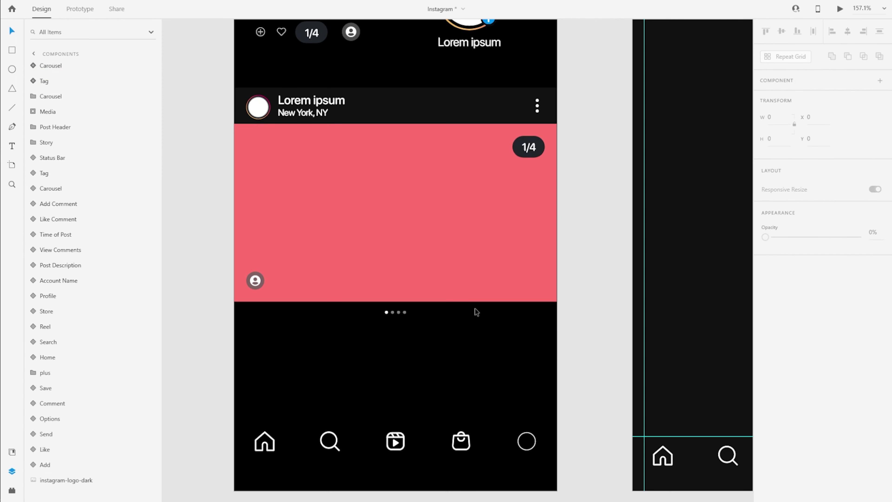
Place a copy of the Like icon below the media's left edge, at X 16, Y 691.
scroll(475, 312, "up", 4)
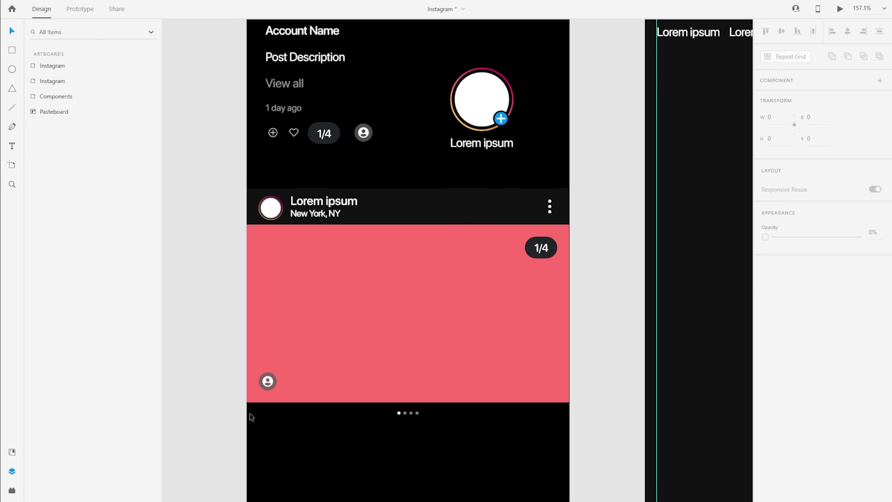
scroll(402, 429, "up", 2)
left_click_drag(305, 84, 267, 413, "alt")
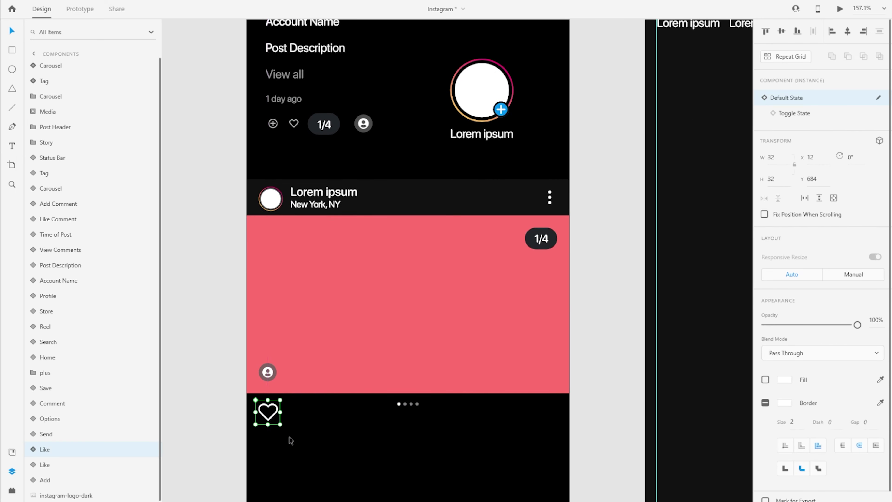
key("Right")
key("Right")
key("Right")
key("Right")
key("Right")
Place copies of the Comment and Send icons beside the Like copy and a Save copy at X 380 in the same row.
scroll(314, 373, "up", 3)
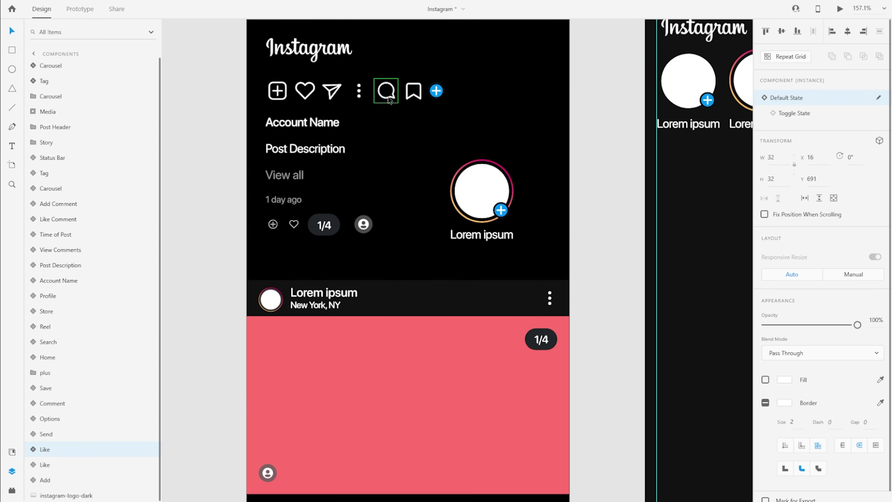
left_click_drag(385, 92, 300, 423)
scroll(300, 423, "up", 2)
left_click(313, 215)
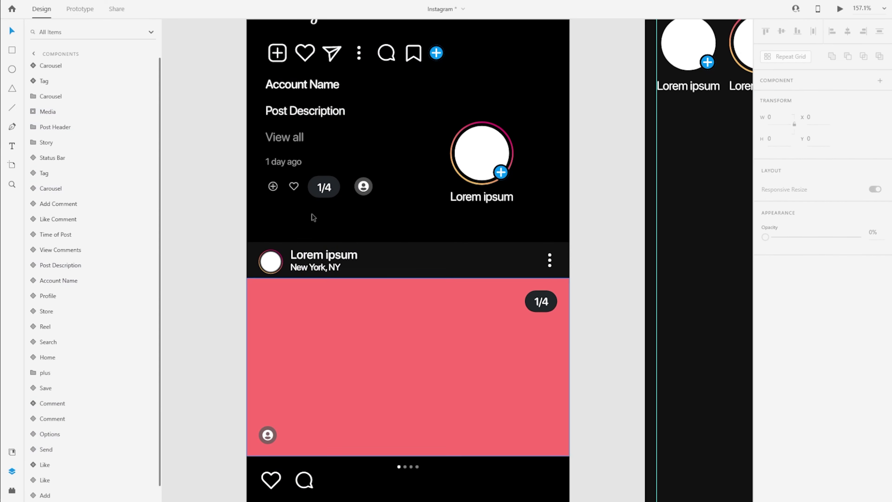
left_click_drag(331, 53, 337, 480, "alt")
left_click(414, 52)
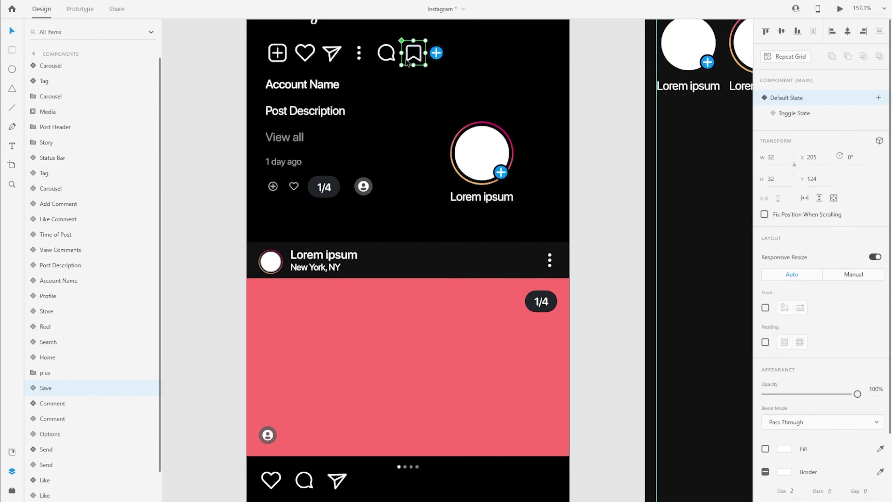
left_click_drag(413, 53, 540, 423)
Nudge the four copied engagement icons up to Y 685 and bring them to the top of the layers.
scroll(409, 406, "down", 2)
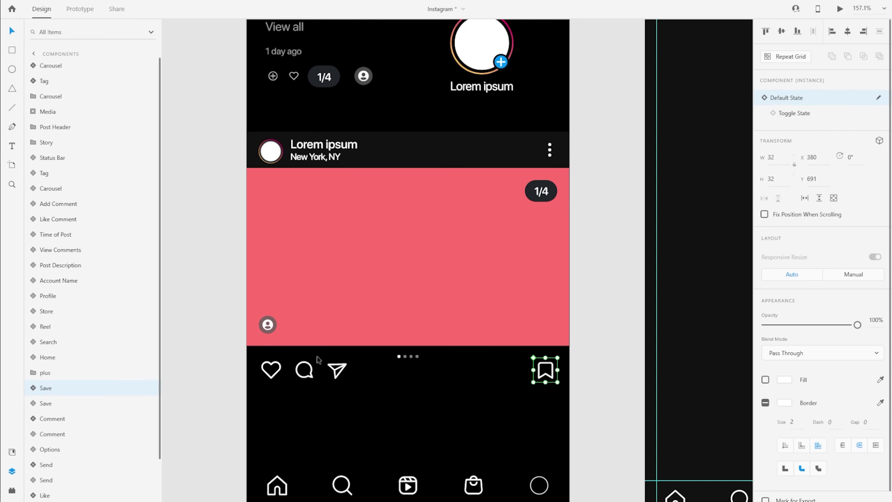
left_click_drag(231, 372, 569, 383)
key("Up")
key("Up")
key("Up")
key("Up")
key("Up")
key("Up")
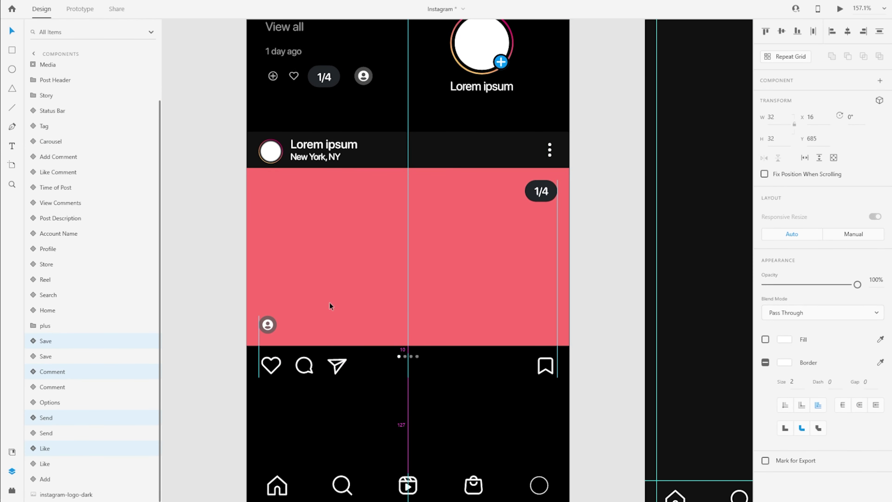
left_click_drag(222, 363, 580, 385)
left_click_drag(74, 383, 80, 60)
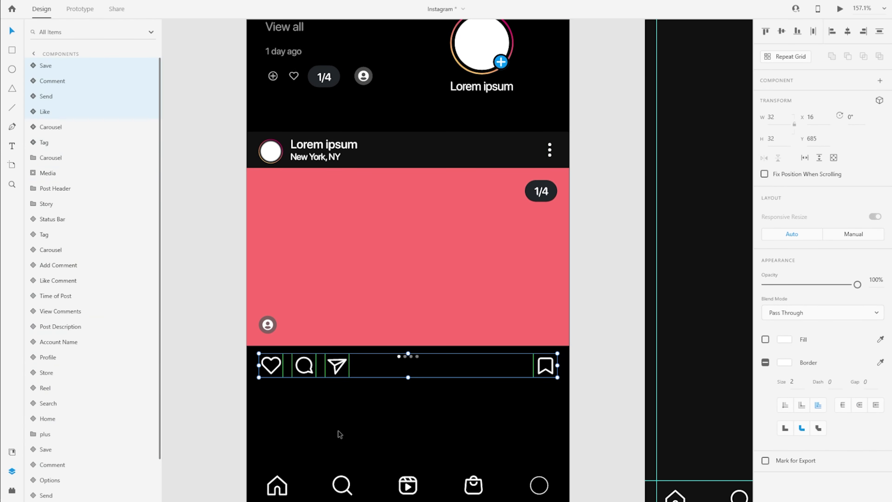
Draw a 428 by 48 borderless rectangle directly below the media and fill it with the saved near-black colour.
left_click(400, 408)
key("r")
mouse_move(280, 393)
left_mouse_down()
mouse_move(546, 418)
mouse_move(508, 398)
mouse_move(569, 398)
left_mouse_up()
key("v")
left_click_drag(407, 403, 408, 382)
left_click(765, 385)
left_click(784, 362)
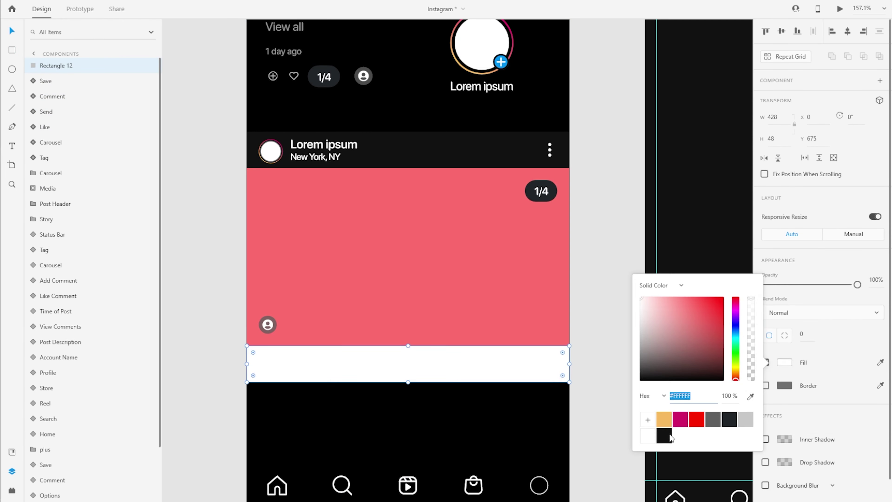
left_click(666, 436)
Rename the new rectangle as BG and place it behind the engagement icons.
double_click(56, 65)
type("BG")
key("Return")
left_click_drag(76, 65, 76, 149)
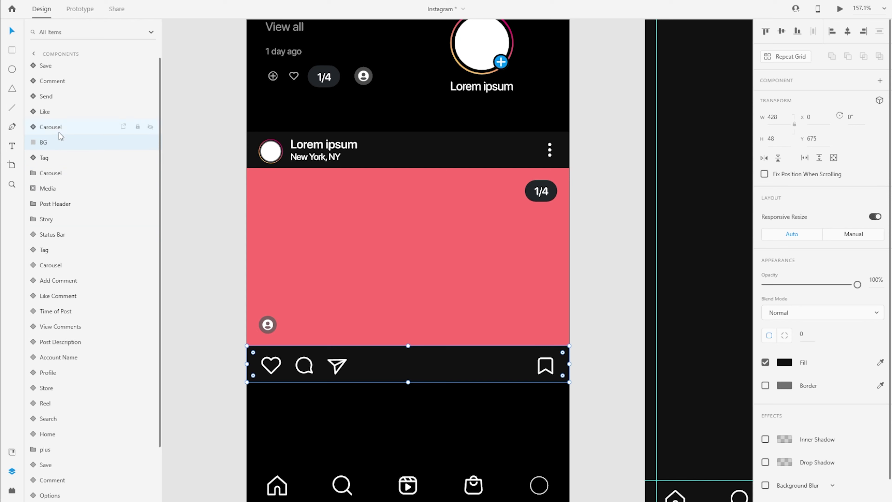
Bring the Carousel dots to the top of the layers and group the four icons with BG as Engagement Options.
left_click(74, 127)
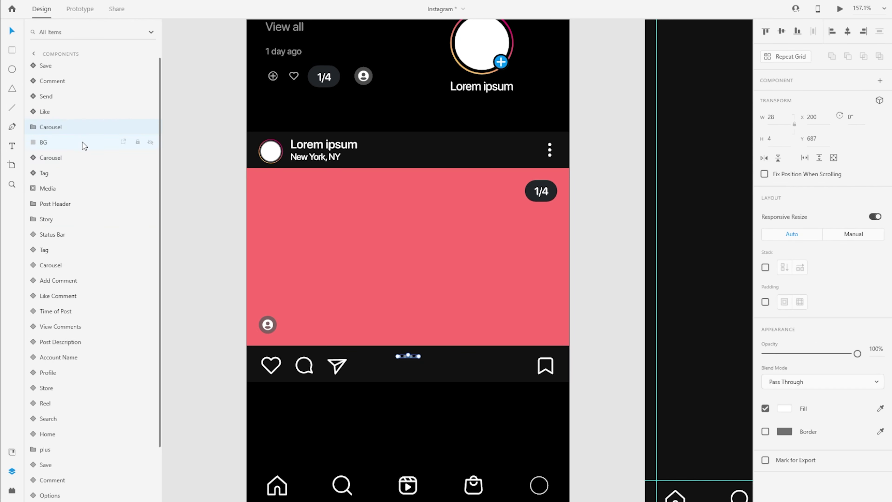
left_click_drag(66, 65, 65, 64)
left_click(65, 81)
left_click(65, 142, "shift")
key("ctrl+g")
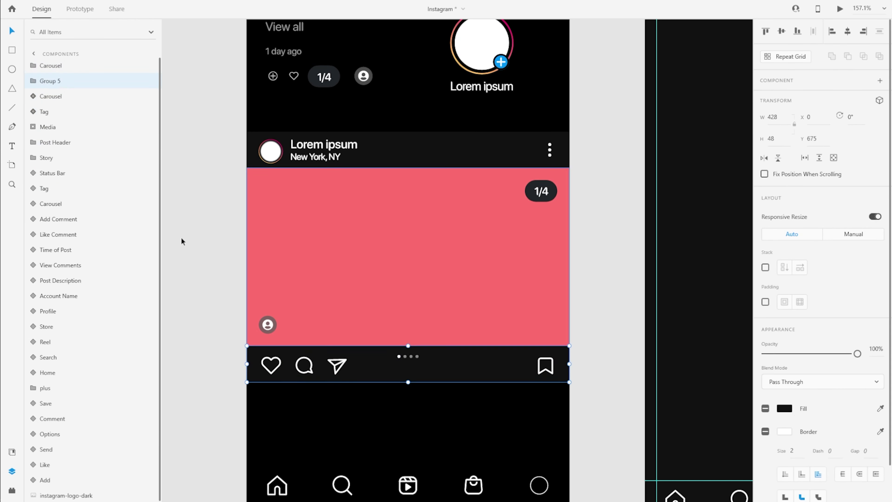
double_click(56, 81)
type("Engagement Options")
key("Return")
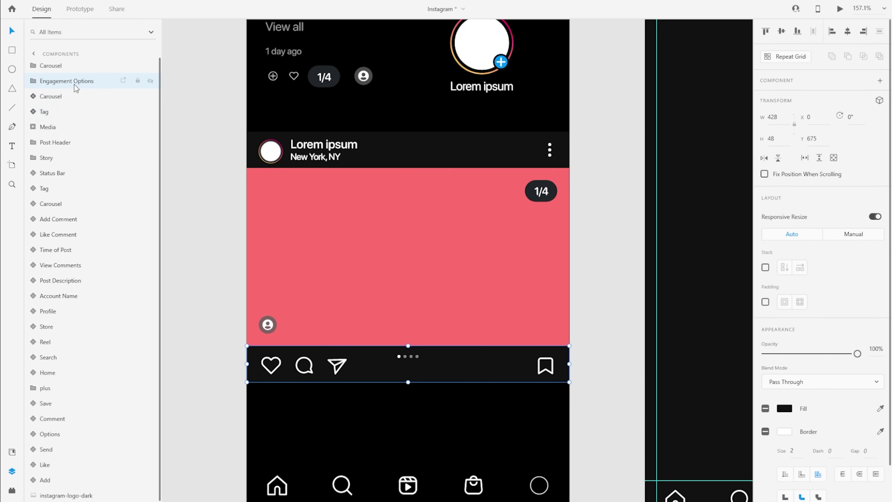
Nudge the Save, Comment, Send and Like icons up by 2 inside the Engagement Options group.
left_click(33, 80)
left_click(56, 96)
left_click(70, 142, "shift")
key("Up")
key("Up")
Set the BG height in Engagement Options to 40 and move its four icons to Y 679.
left_click(365, 366)
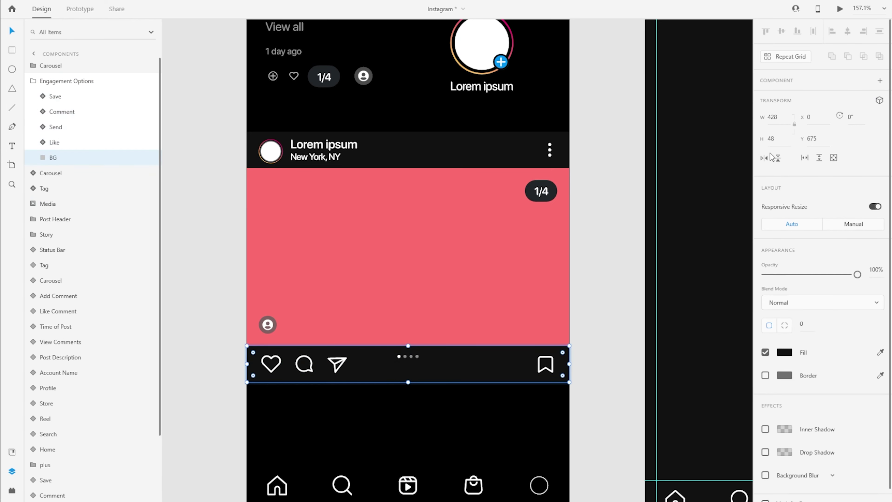
left_click(775, 138)
type("40")
key("Return")
left_click(54, 142)
left_click(65, 97, "shift")
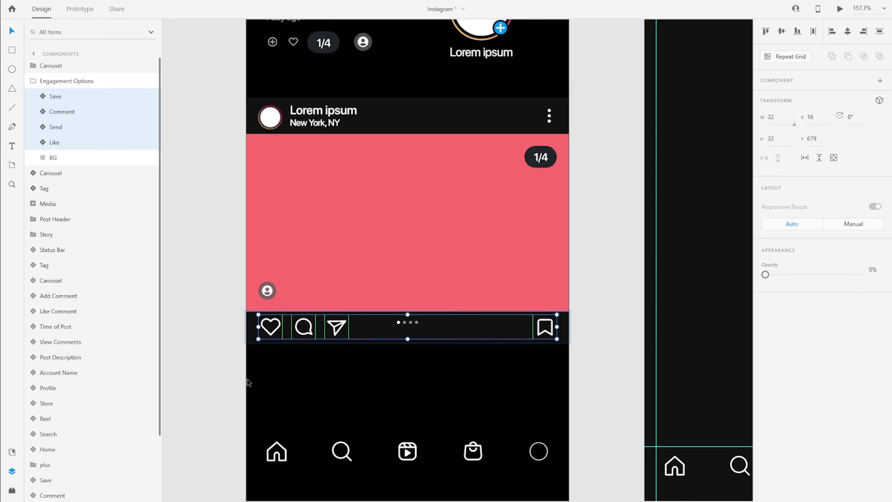
left_click(203, 173)
Place a copy of the 428 by 40 BG bar directly below the engagement options, at Y 715.
left_click(355, 274)
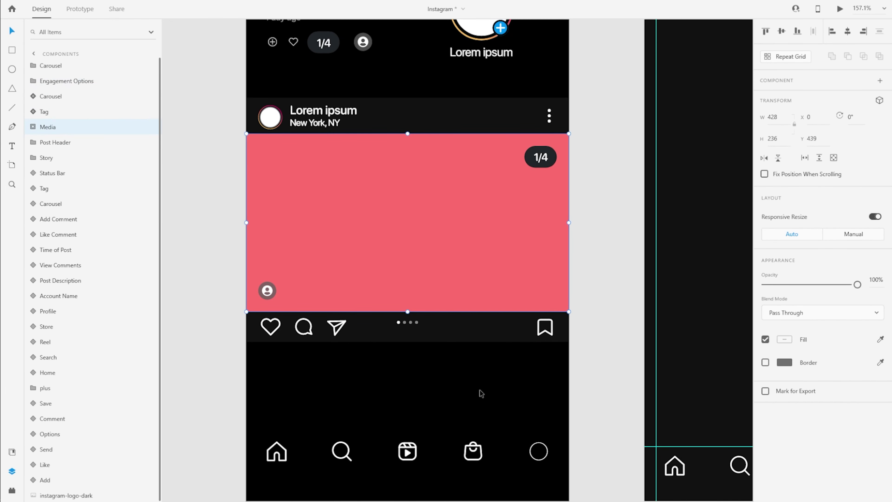
scroll(529, 369, "down", 3)
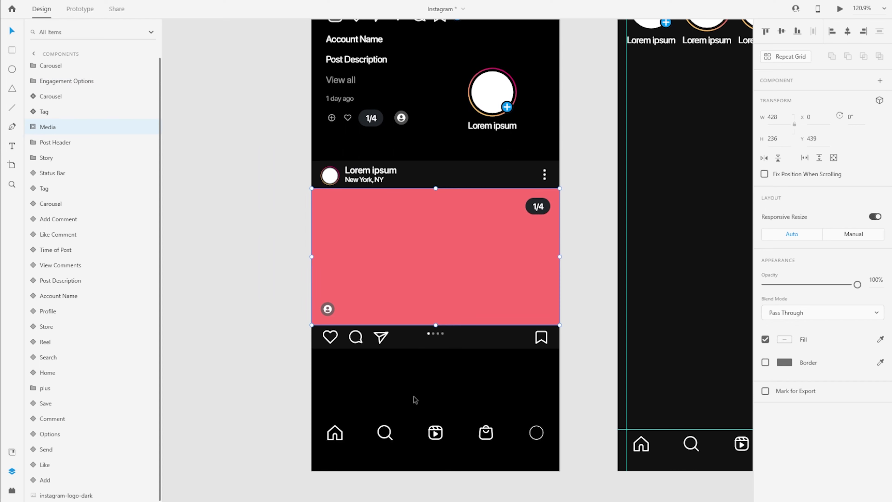
scroll(429, 381, "up", 3)
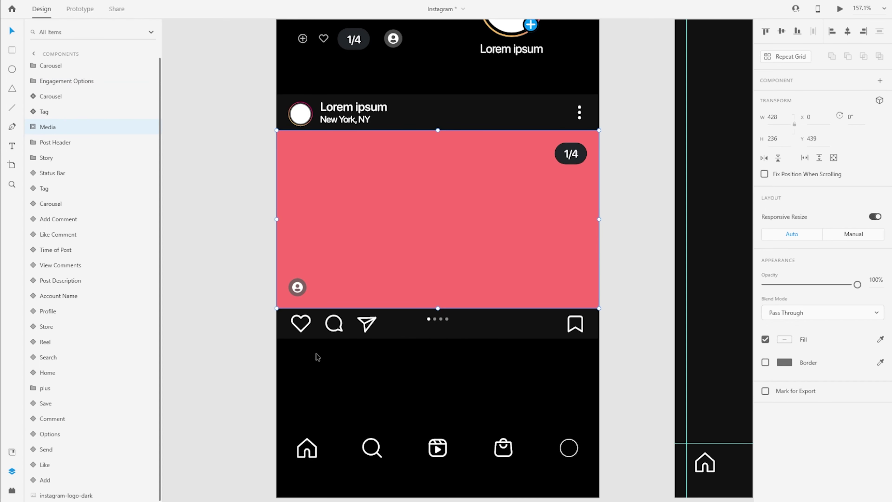
scroll(411, 339, "down", 1)
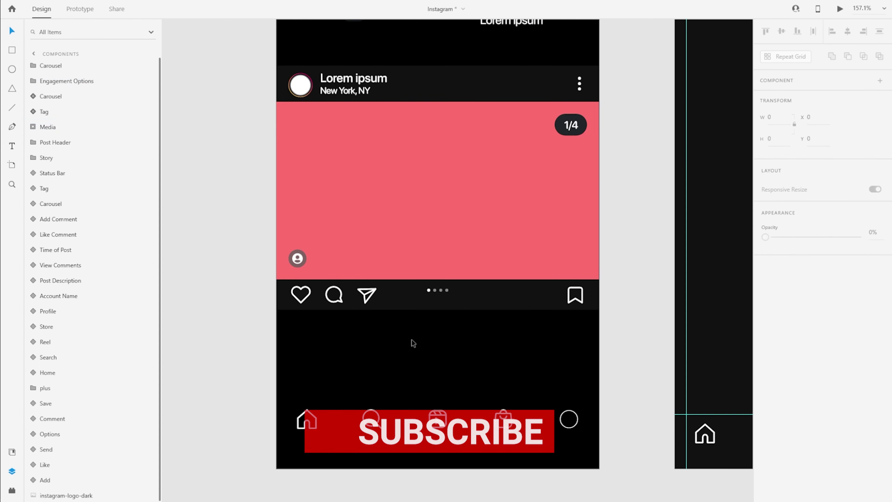
left_click(296, 321)
left_click(60, 70)
key("e")
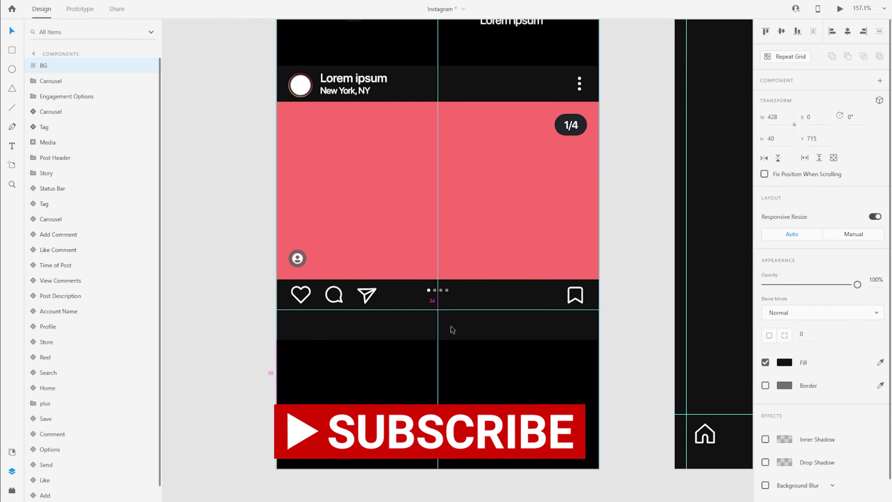
Draw a 24 px white circle without border at X 16, Y 723 on the new bar.
scroll(277, 338, "up", 5)
mouse_move(298, 300)
left_mouse_down()
mouse_move(329, 331)
mouse_move(319, 319)
mouse_move(441, 320)
left_mouse_up()
key("v")
left_click(765, 363)
Turn the circle into a Repeat Grid of three overlapping circles with a total width of 57.
key("ctrl+r")
left_click_drag(345, 322, 311, 322)
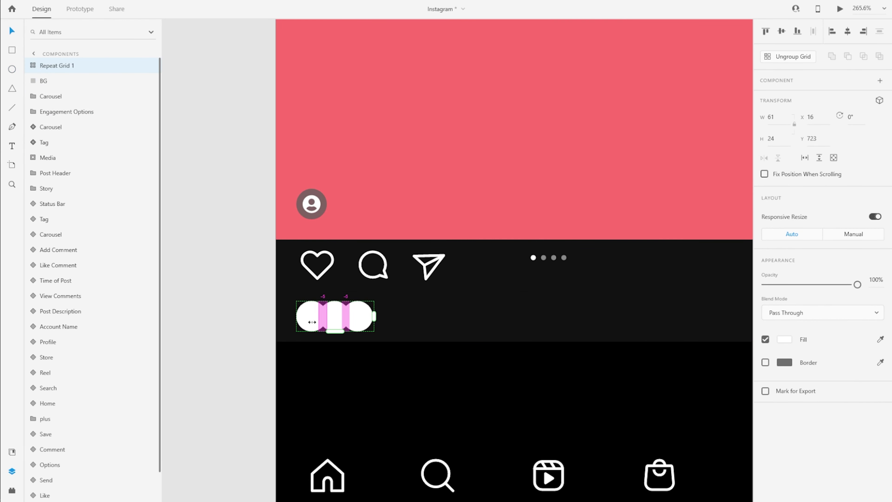
left_click(410, 331)
scroll(421, 323, "down", 3)
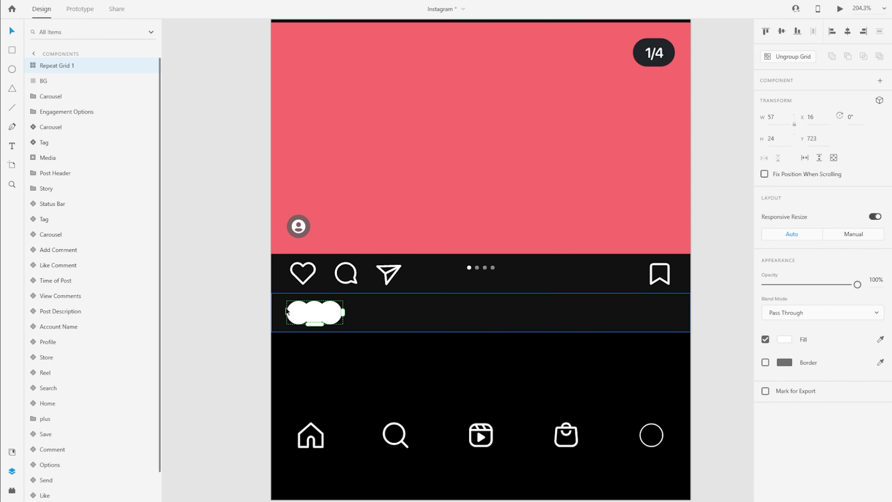
left_click(342, 329)
left_click(351, 373)
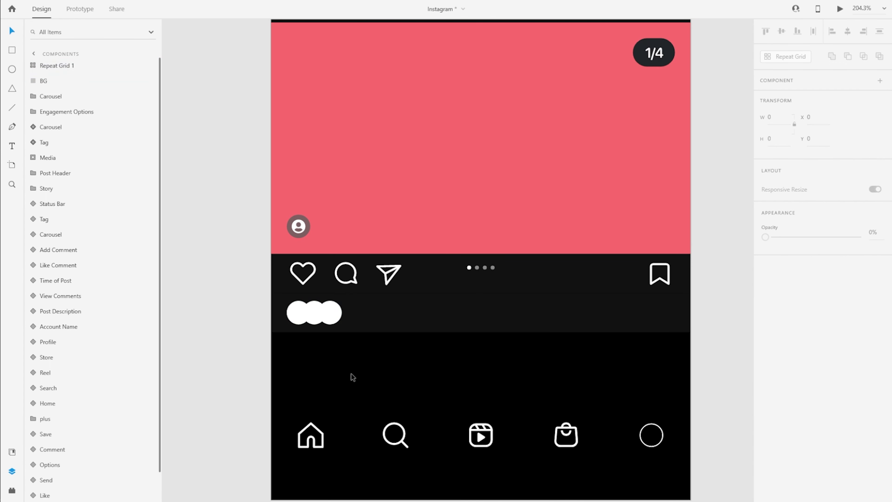
Copy the Post Description component beside the overlapping circles and bring the copy to the top of the layers.
scroll(282, 355, "down", 3)
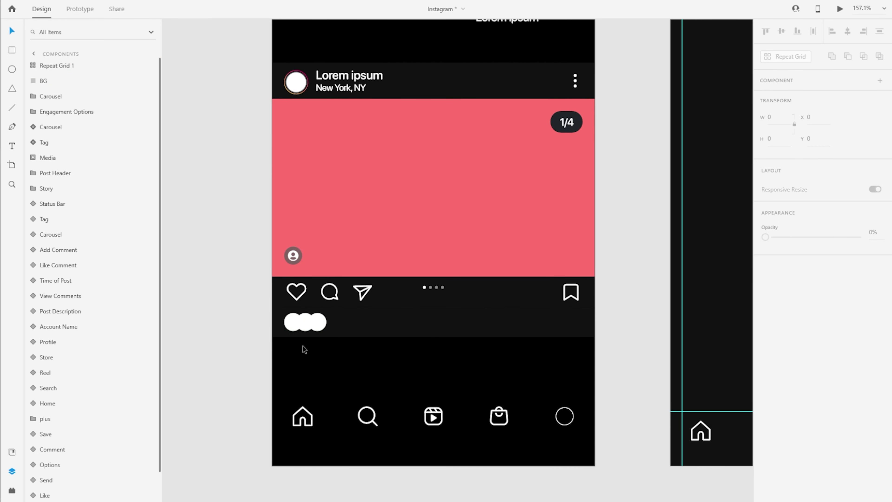
scroll(331, 356, "up", 3)
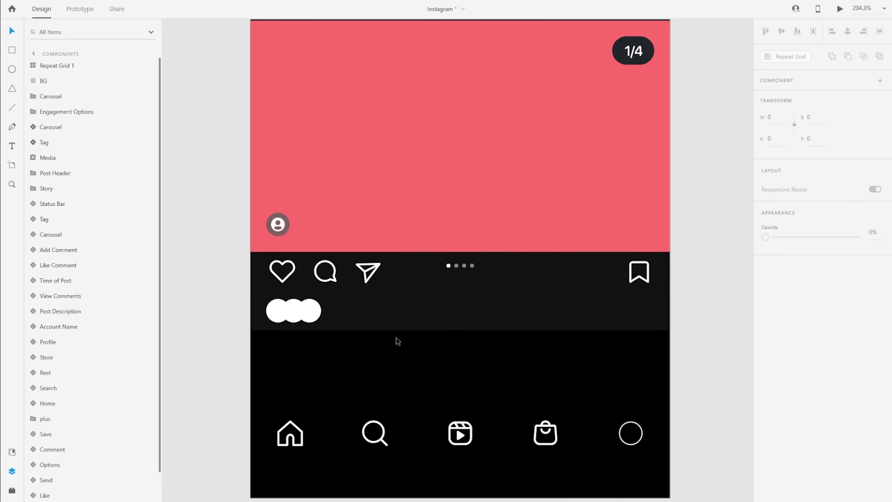
scroll(388, 331, "down", 8)
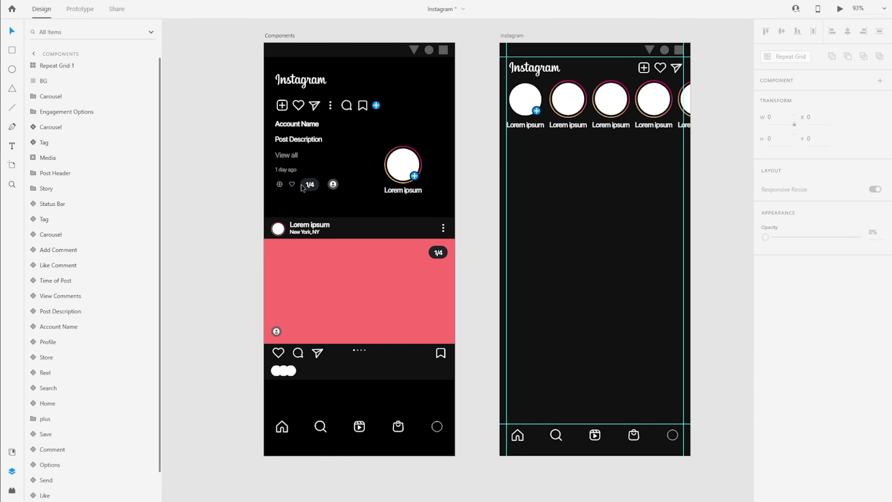
left_click_drag(295, 140, 338, 373)
left_click_drag(63, 311, 83, 67)
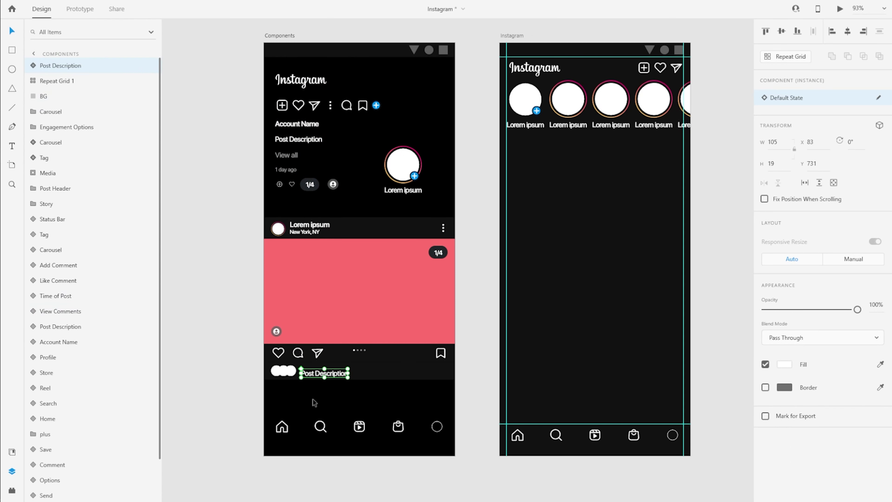
Move the Post Description copy to X 81, Y 726 and change its text to "Liked by LoremIpsum and others".
scroll(263, 382, "up", 10)
left_click_drag(440, 343, 436, 335)
scroll(356, 334, "down", 3)
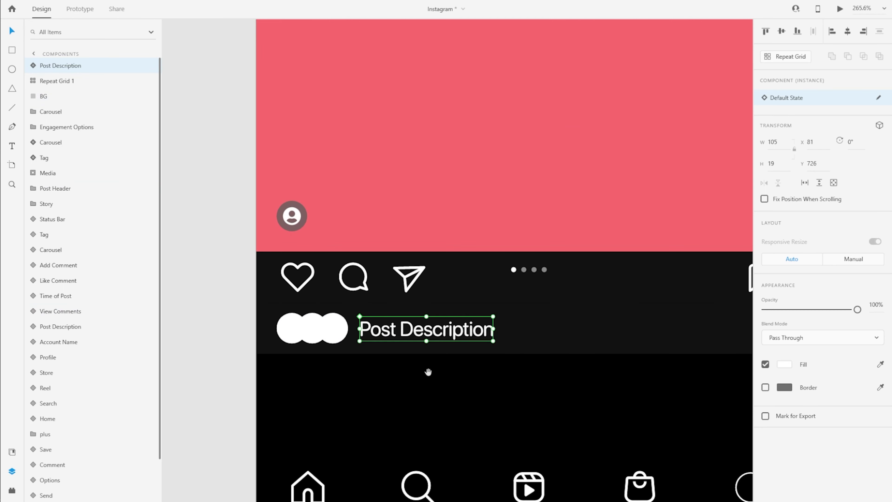
double_click(343, 318)
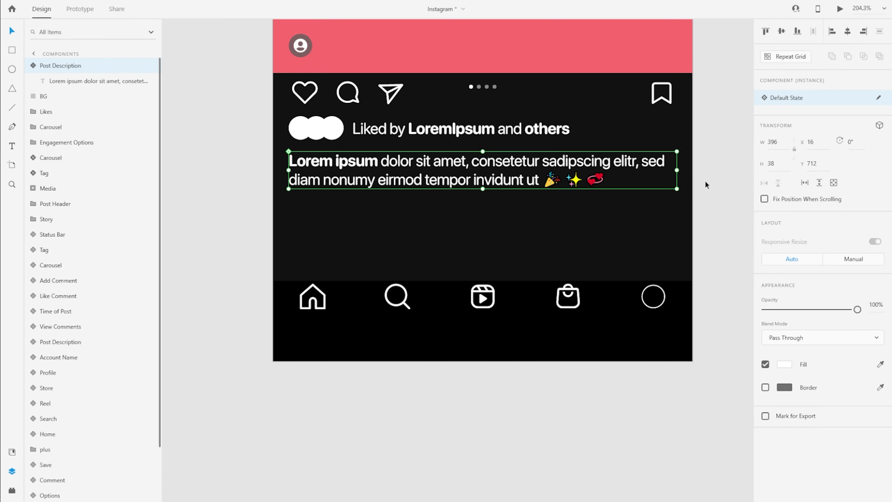
Copy the View Comments text beside the profile circle at X 54, Y 817 and change it to "Add a comment...".
left_click_drag(705, 183, 677, 235)
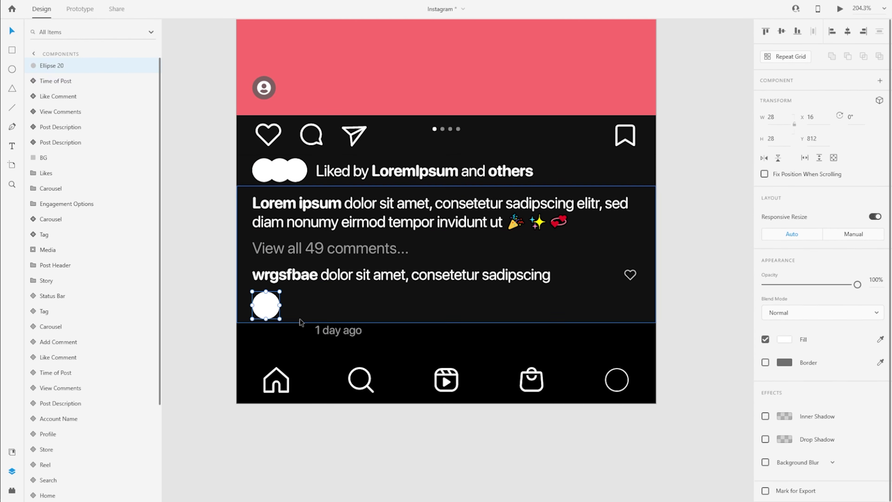
left_click_drag(321, 248, 299, 307)
double_click(347, 307)
double_click(347, 307)
key("ctrl+a")
type("Ad")
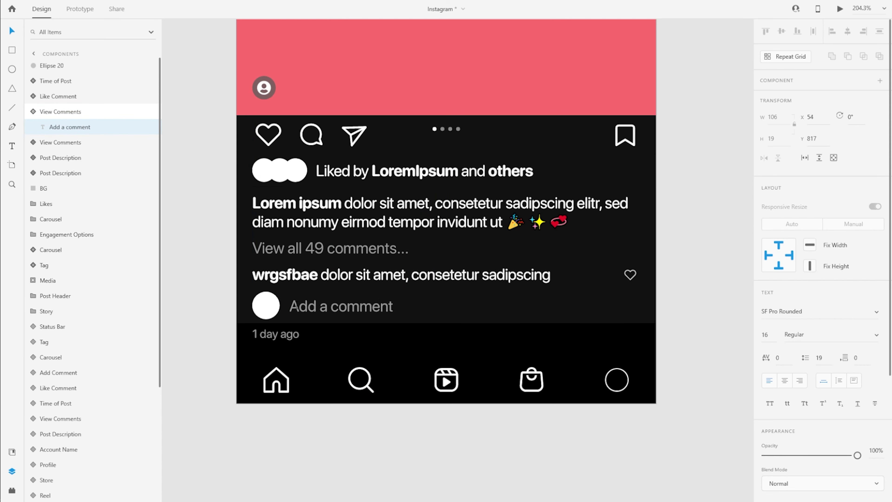
key("Escape")
key("Escape")
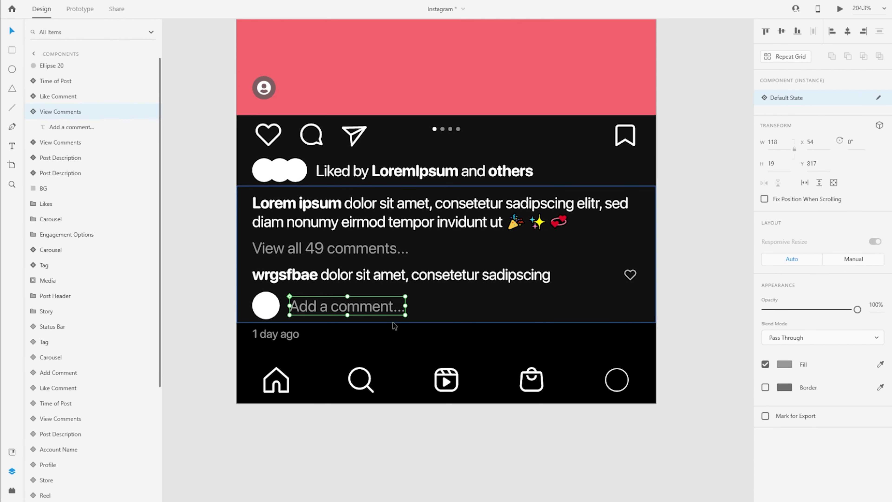
Copy the Add Comment icon to X 378, Y 830 near the post's lower-right corner and bring it to the top of the layers.
scroll(454, 309, "down", 3)
scroll(454, 310, "up", 2)
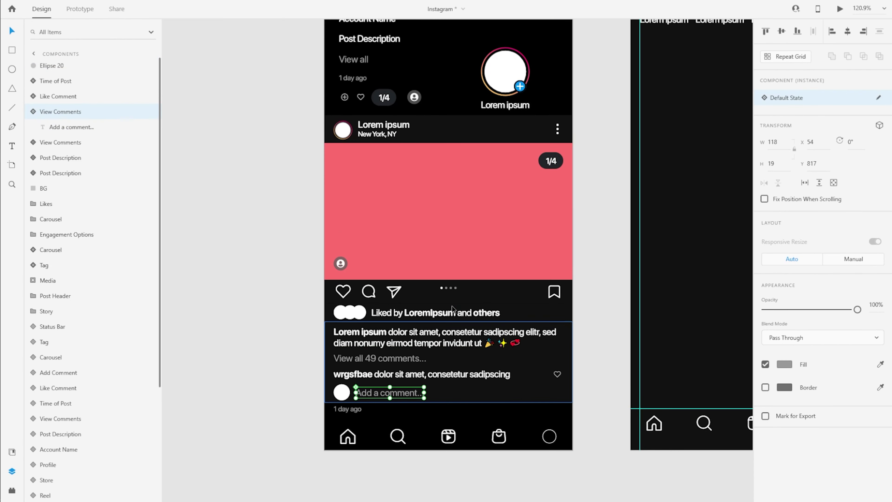
left_click(344, 97)
left_click_drag(345, 99, 549, 400)
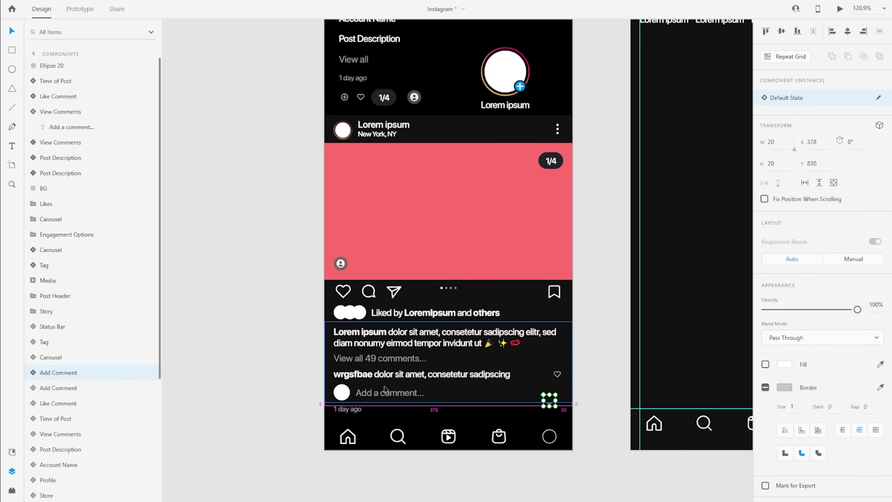
left_click_drag(56, 101, 63, 67)
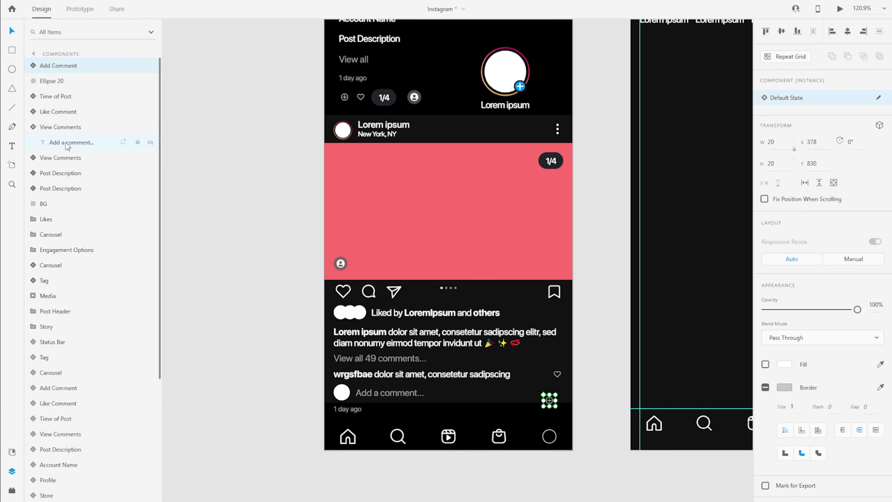
Place the "Add a comment..." text layer directly below the Add Comment icon layer and rename it Add Comment.
left_click(379, 393)
left_click_drag(40, 133, 51, 81)
double_click(51, 81)
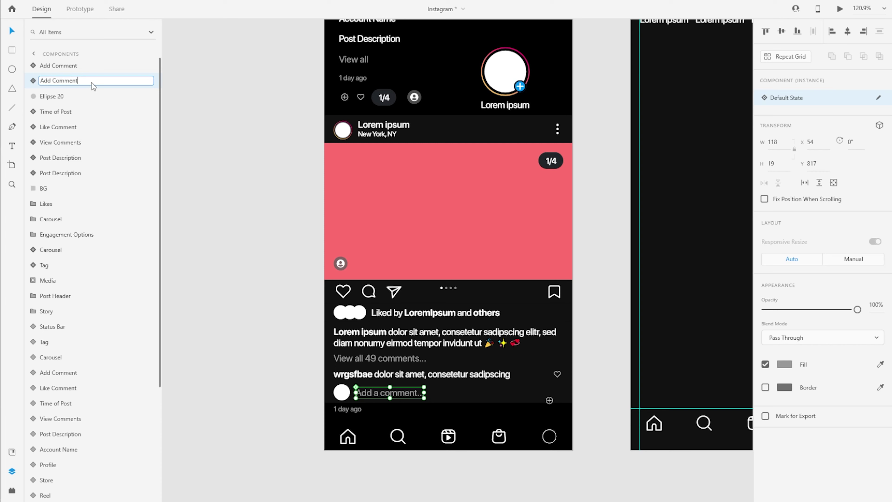
Rename the Ellipse 20 layer as Profile and bring the Time of Post layer to the top of the layers.
left_click(60, 94)
double_click(58, 96)
type("Profile")
key("Return")
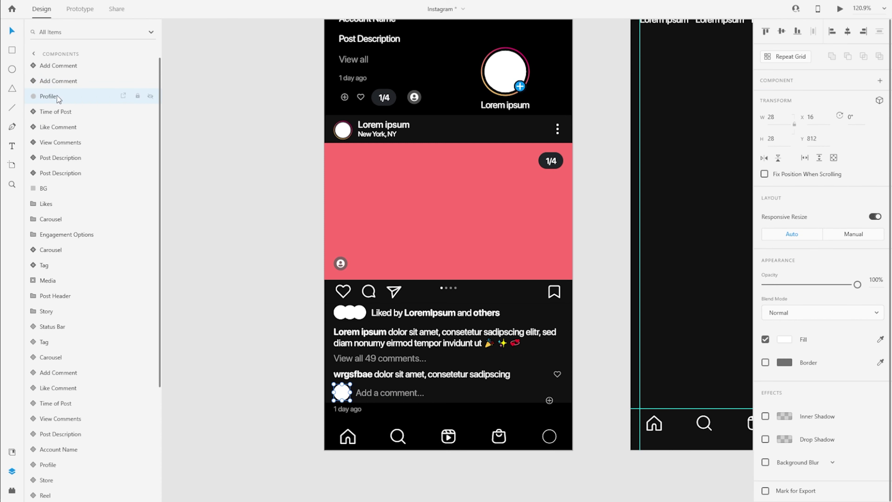
left_click(56, 112)
left_click_drag(57, 111, 64, 61)
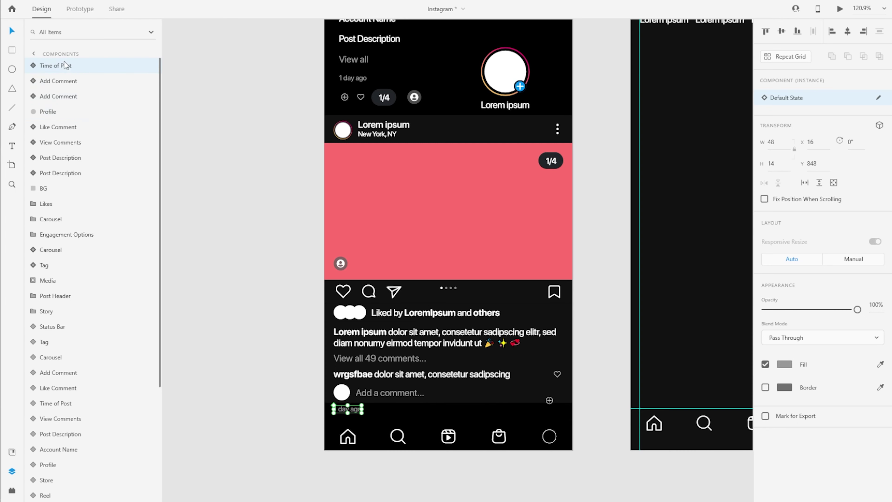
Place the comment line's Post Description layer directly beneath the Like Comment layer, above View Comments.
left_click(57, 127)
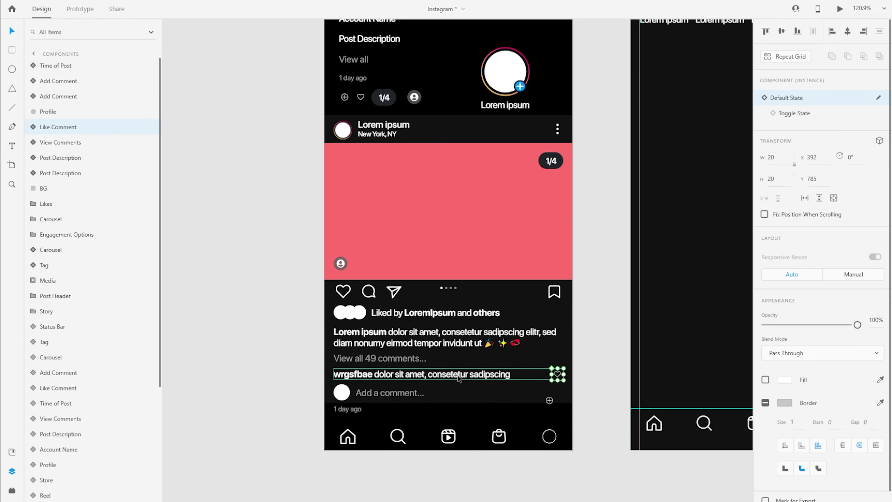
left_click(59, 143)
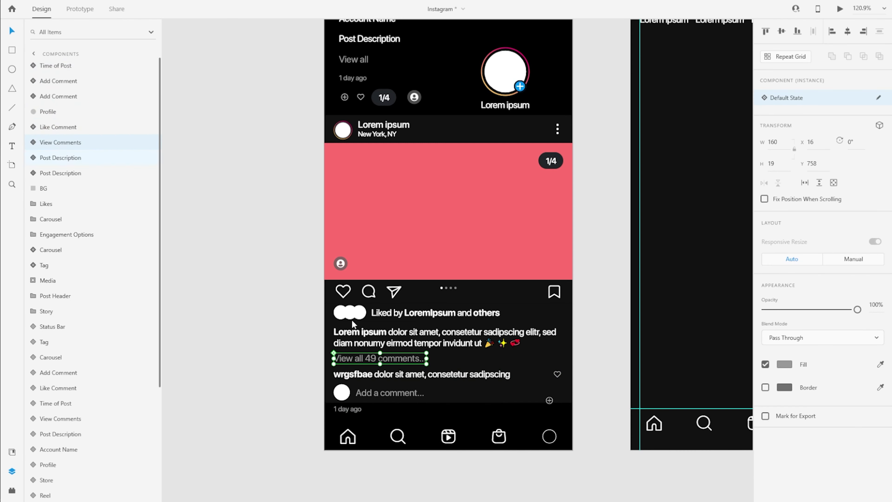
left_click(386, 374)
left_click(62, 157)
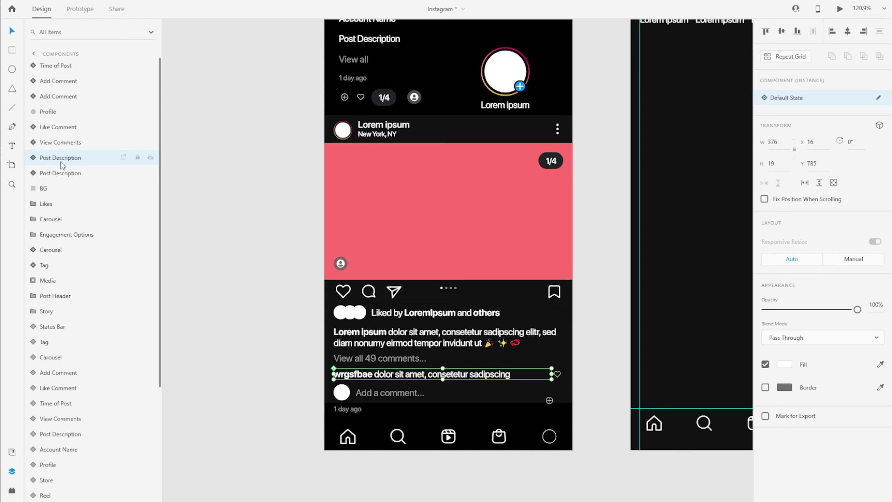
left_click_drag(78, 137, 77, 137)
Group the comment's Post Description with the Like Comment icon and name the group Comments.
left_click(63, 128, "shift")
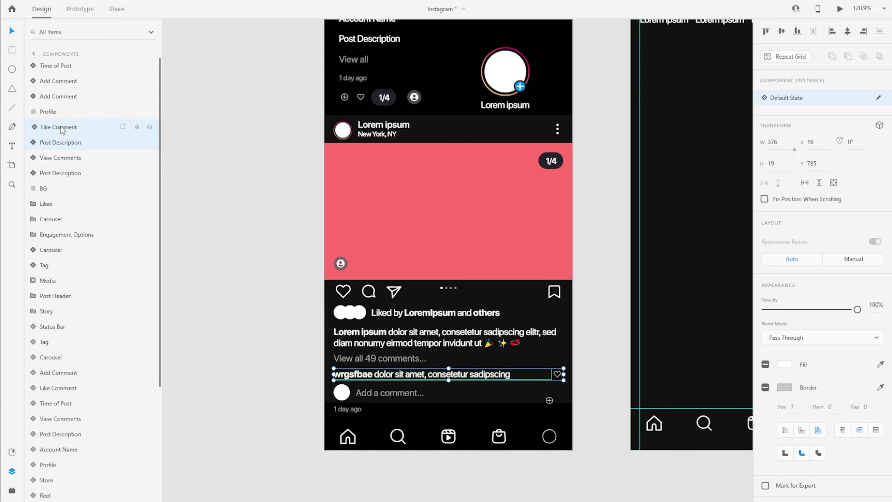
key("ctrl+g")
double_click(55, 127)
type("Comment")
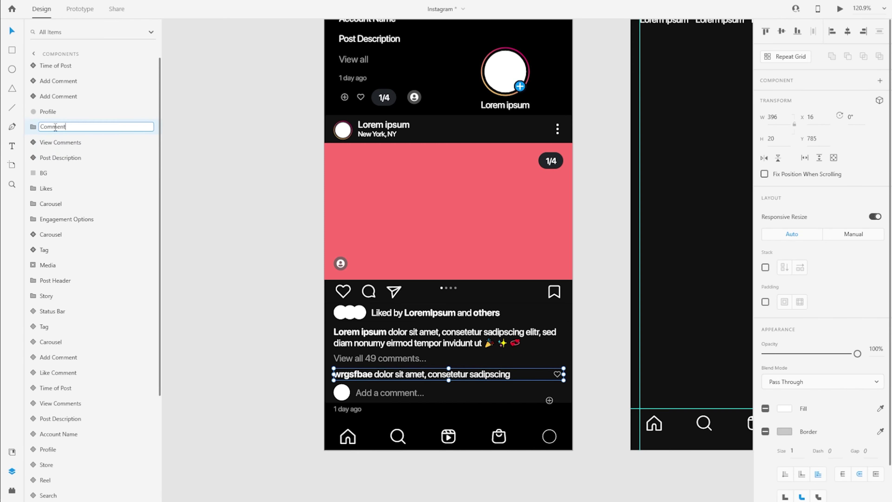
type("s")
key("Return")
Move the Add Comment icon to X 392, Y 817, in line with the "Add a comment..." text.
left_click(57, 141)
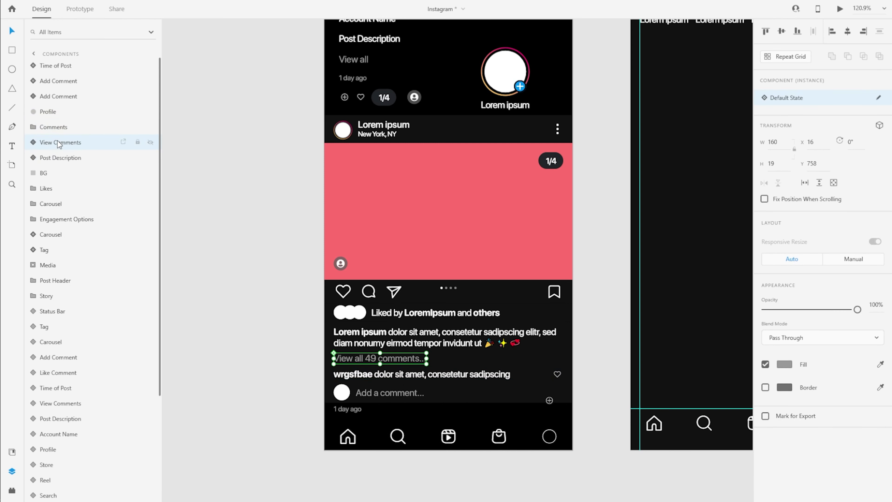
left_click(57, 152)
left_click(51, 127)
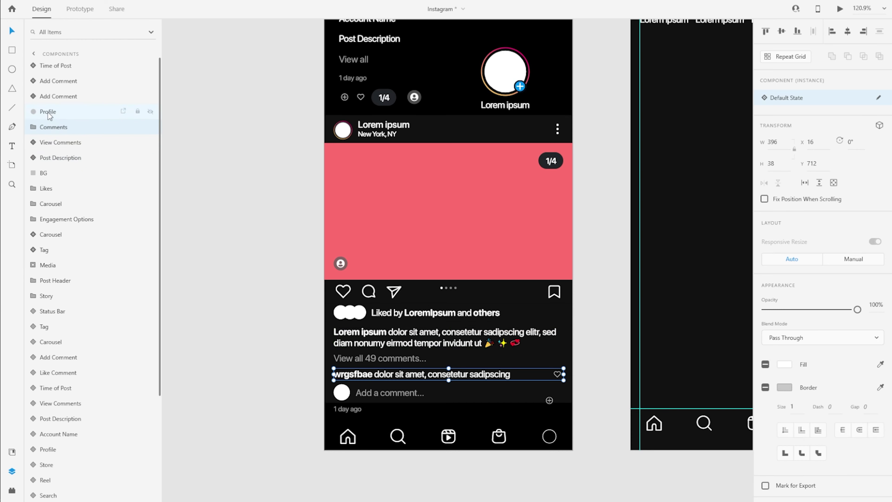
left_click(48, 110)
left_click(49, 99)
scroll(561, 441, "up", 2)
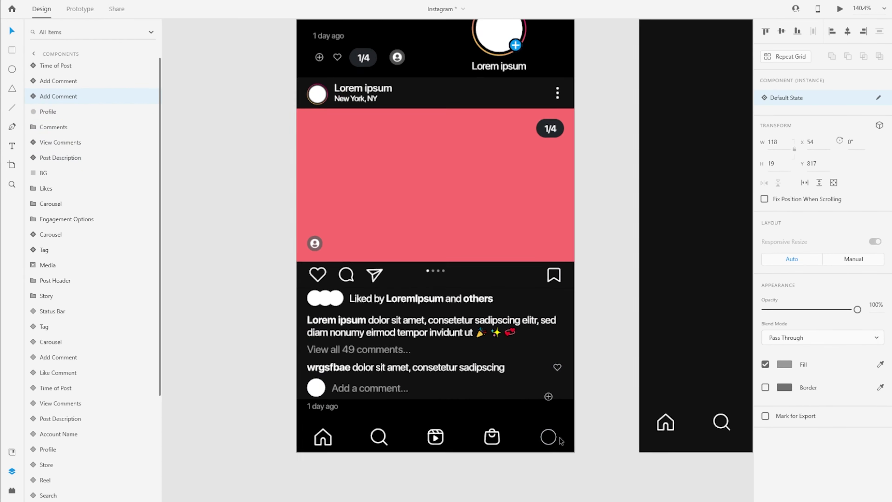
scroll(561, 441, "up", 4)
left_click(607, 315)
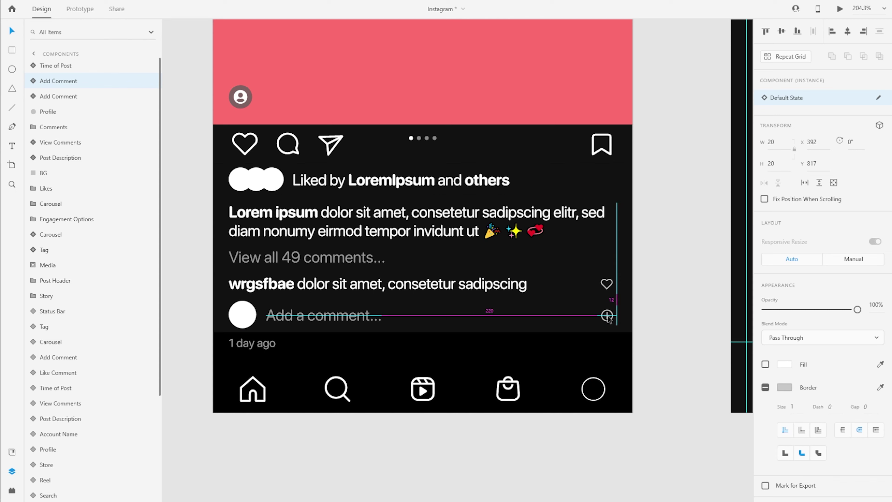
Group the Add Comment icon, the "Add a comment..." text and the Profile circle, and name the group Add Comment.
left_click(81, 105)
left_click(66, 96)
left_click(68, 82)
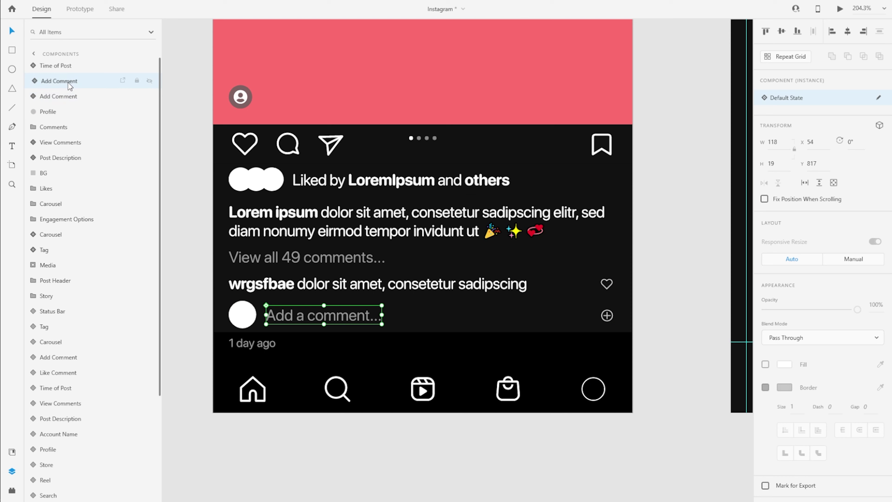
left_click(63, 112, "shift")
key("ctrl+g")
double_click(55, 80)
type("A")
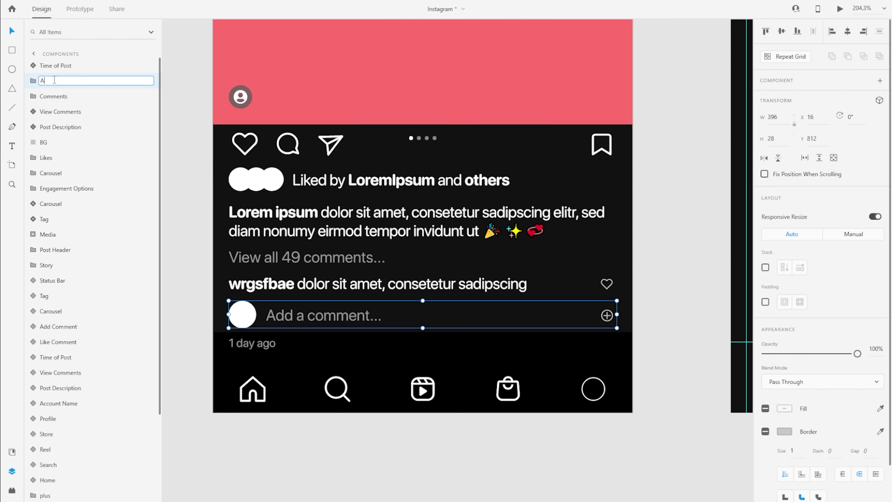
type("dd Comment")
key("Return")
Extend the comment section's BG rectangle down past the time of post and set its height to 166.
left_click(46, 66)
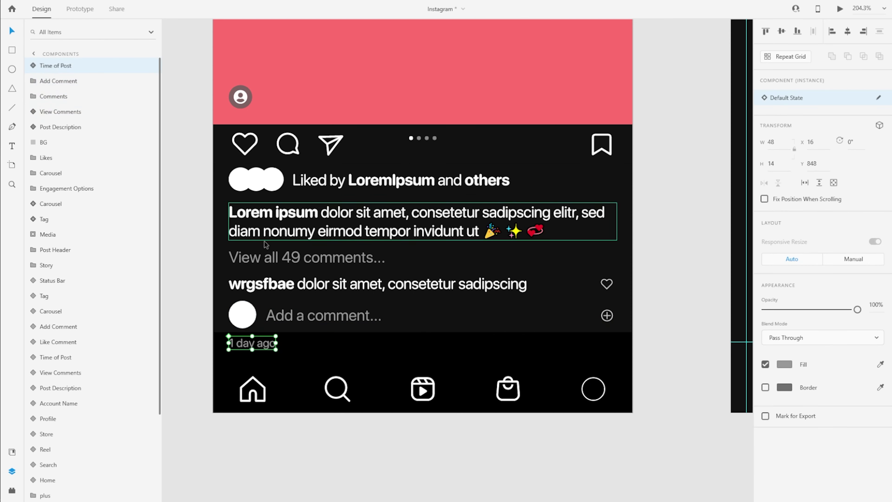
left_click(68, 147)
left_click_drag(424, 333, 422, 359)
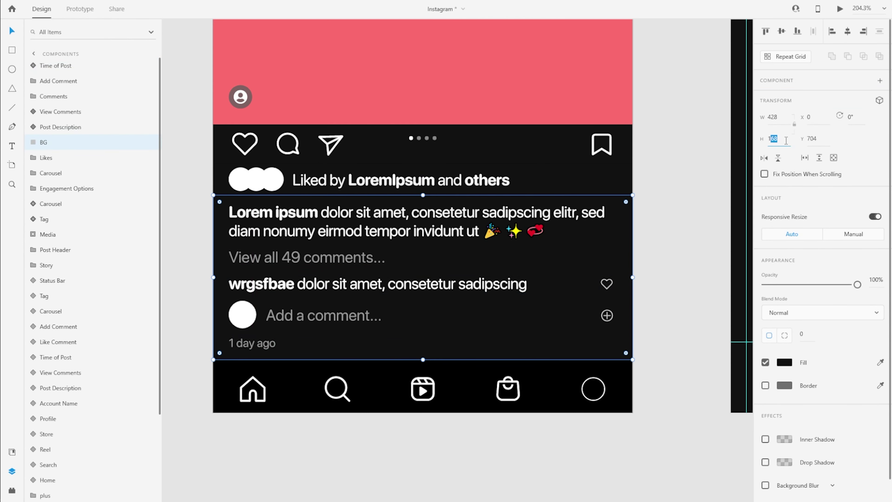
left_click(785, 141)
type("166")
key("Return")
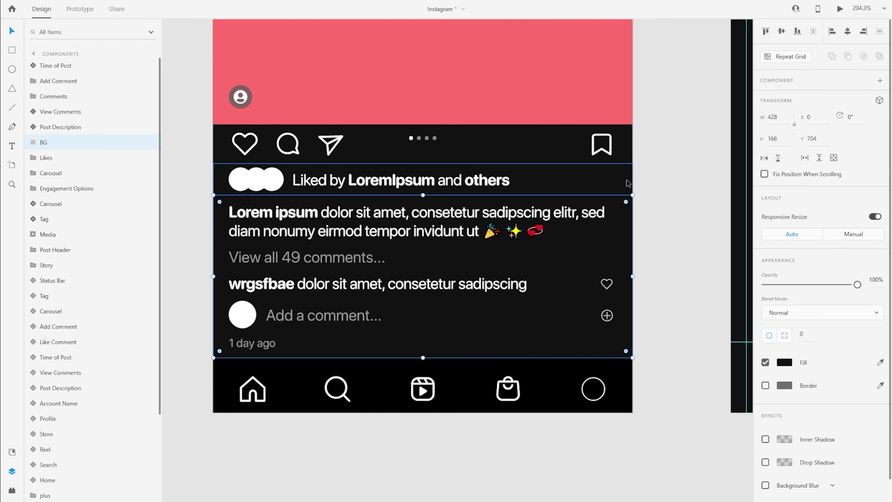
Delete the background rectangle inside the Likes group.
left_click(46, 158)
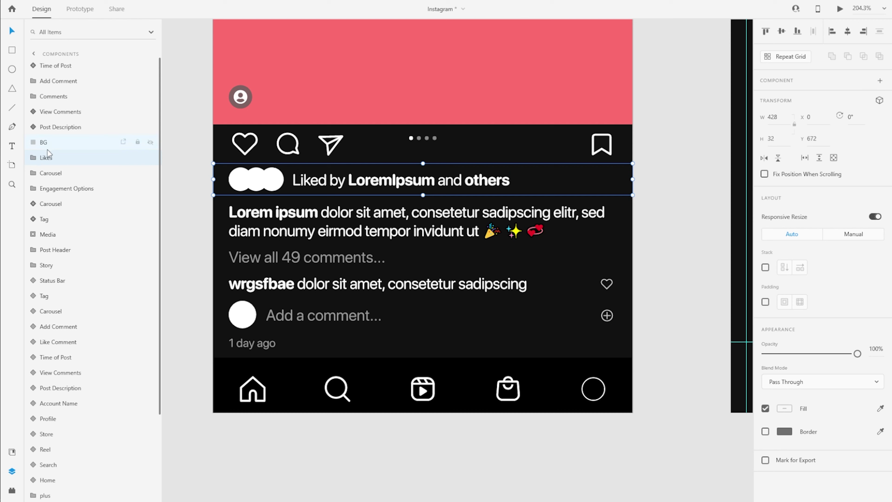
left_click(35, 159)
left_click(73, 206)
key("Delete")
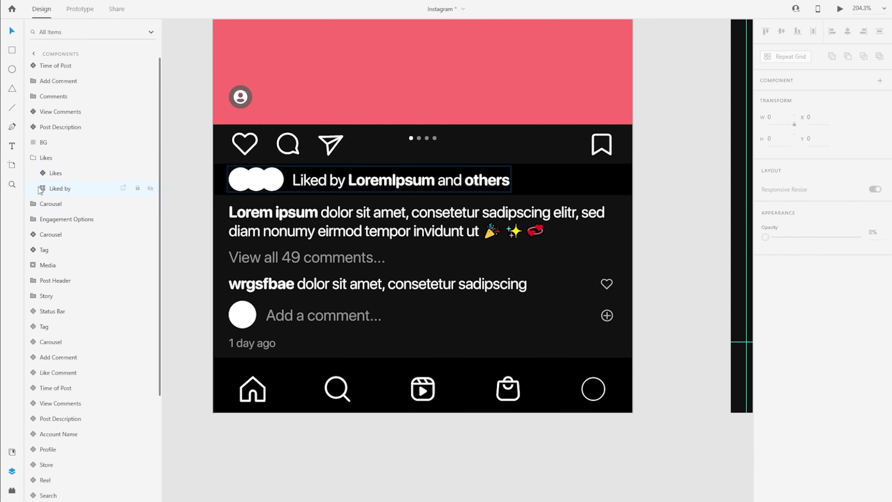
Place the Likes group above the BG layer and extend BG upward behind the likes row to height 198, Y 672.
left_click(34, 159)
left_click_drag(58, 160, 65, 137)
left_click(66, 159)
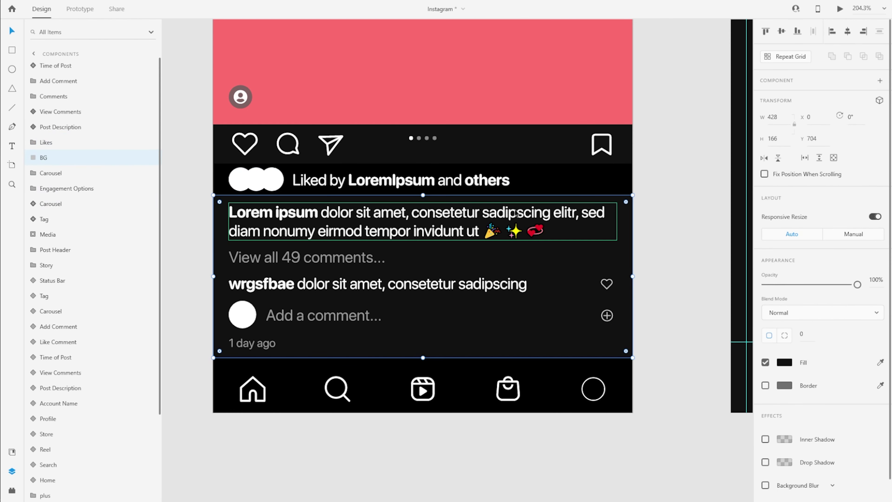
left_click_drag(429, 162, 428, 164)
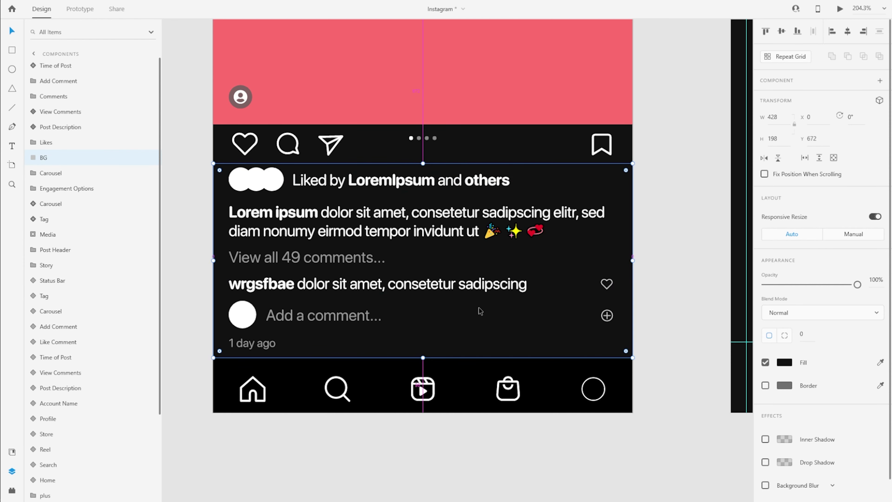
Group all layers from Time of Post down to BG and name the group Comments.
left_click_drag(529, 266, 567, 266)
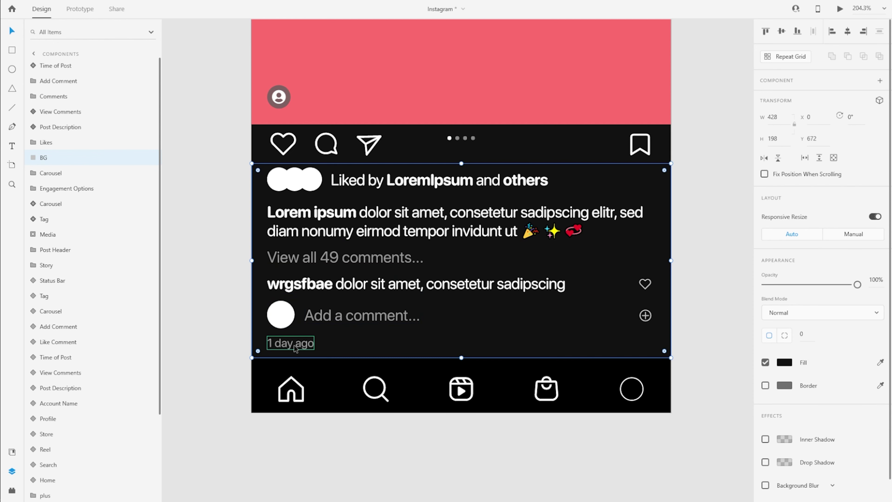
left_click(74, 70, "shift")
key("ctrl+g")
double_click(54, 65)
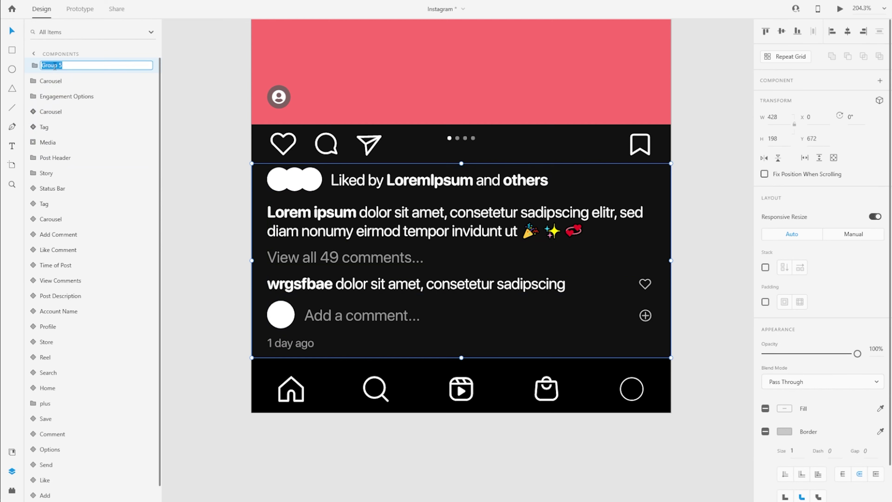
type("Comments")
key("Return")
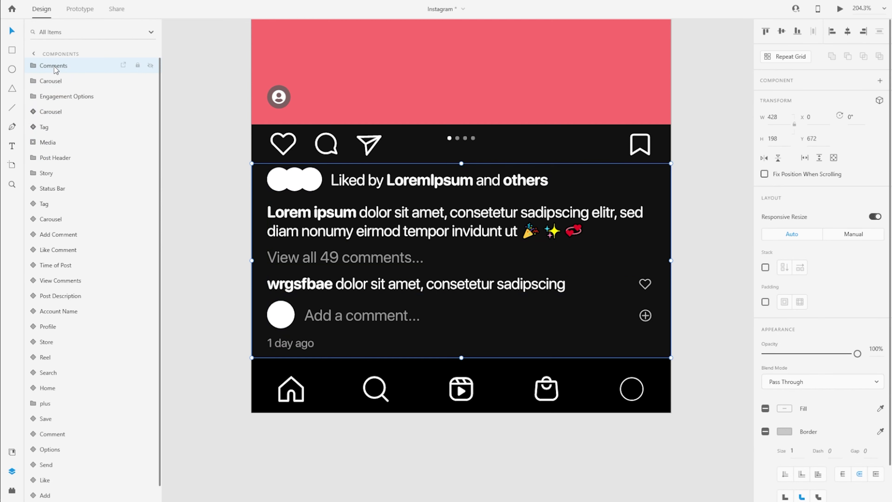
Examine the parts that make up the post: the carousel dots, post header, media, engagement options and comments.
left_click(57, 81)
scroll(426, 261, "down", 3)
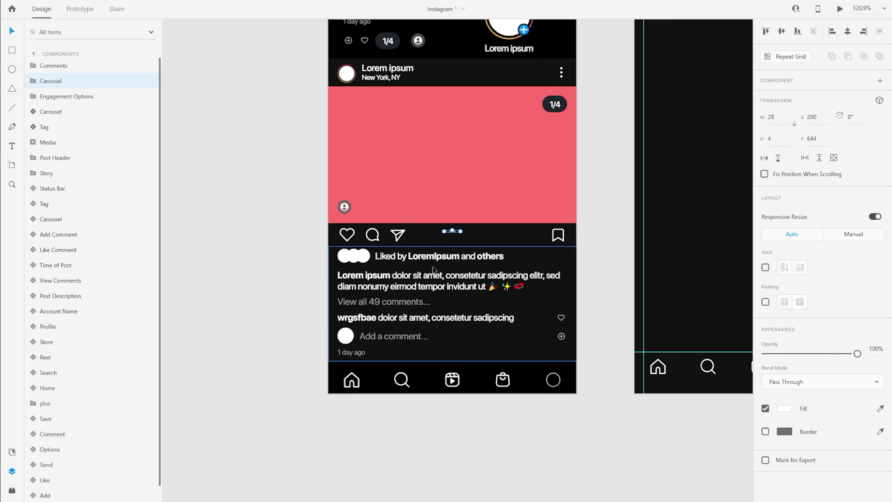
scroll(434, 268, "up", 1)
left_click(388, 97)
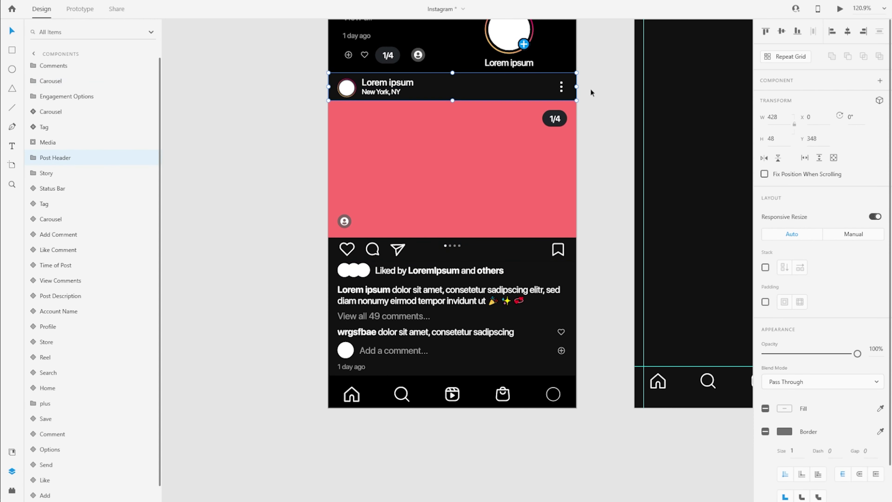
left_click(446, 187)
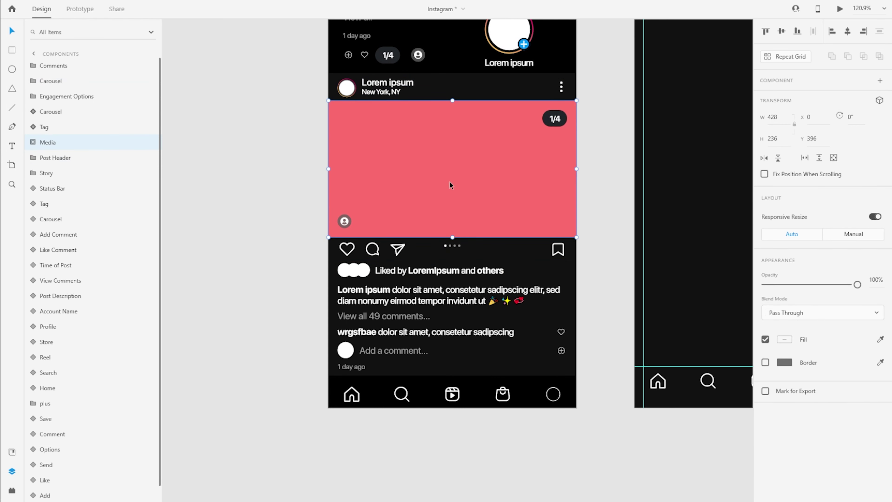
scroll(587, 179, "right", 3)
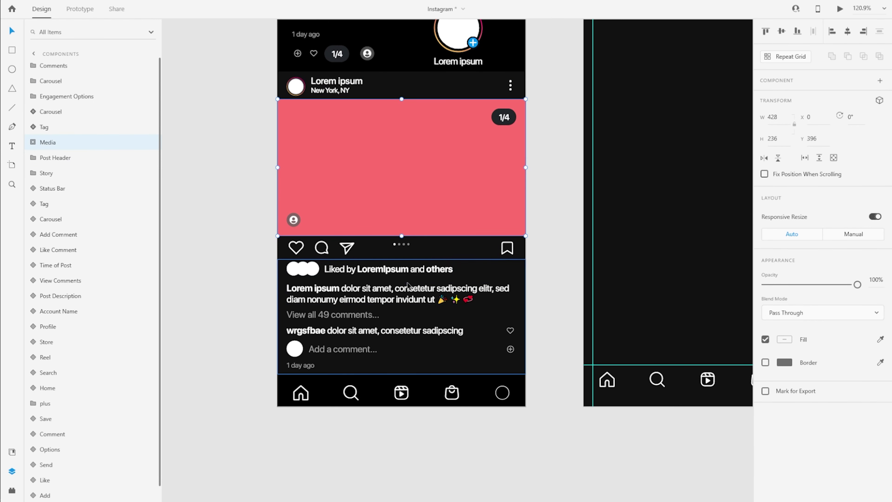
left_click(303, 251)
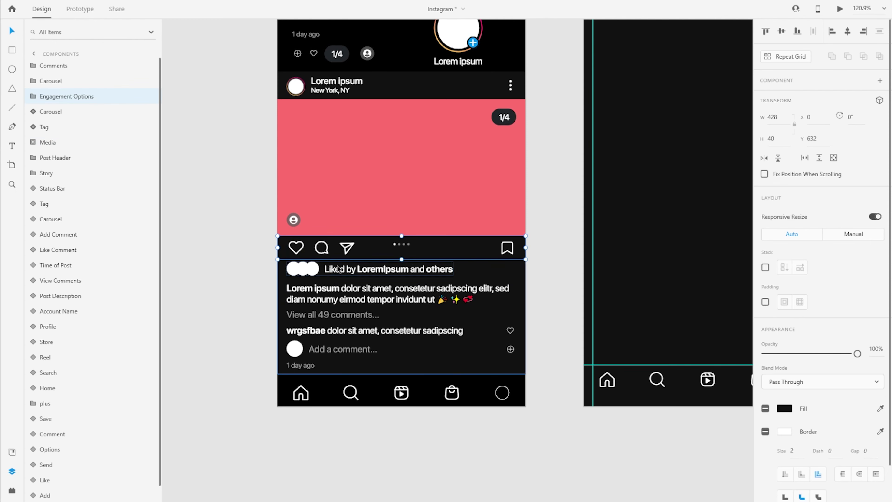
left_click(352, 274)
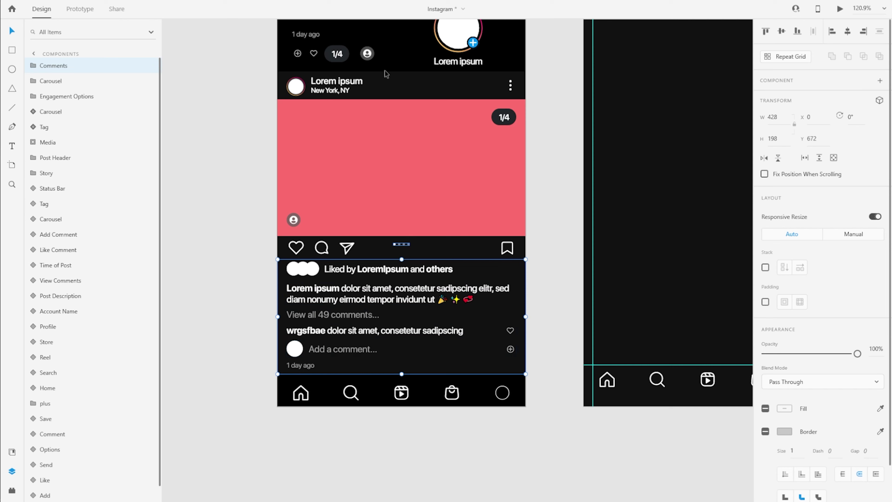
Group all layers from Comments to Post Header, name the group Post and move it down to Y 358.
left_click(52, 157, "shift")
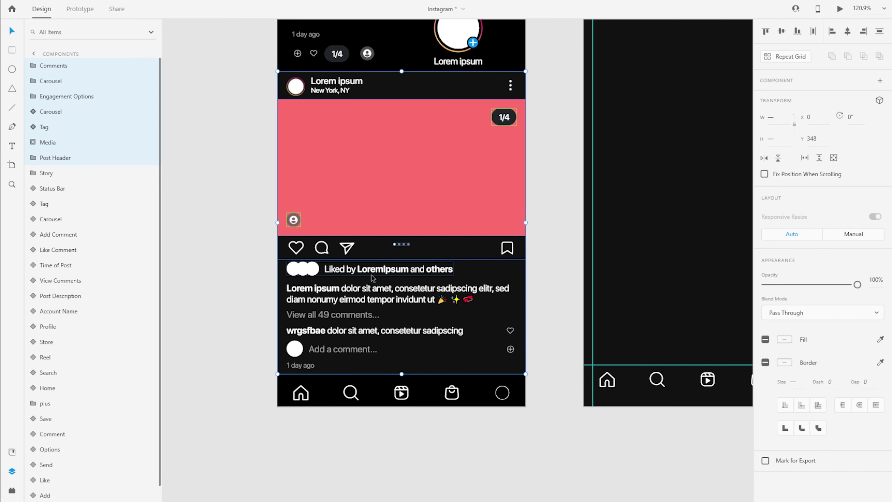
key("ctrl+g")
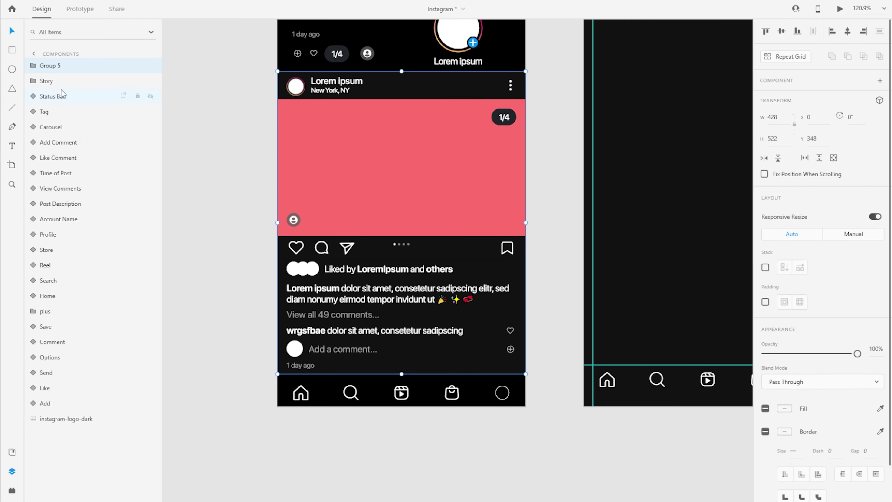
double_click(53, 66)
type("Post")
key("Return")
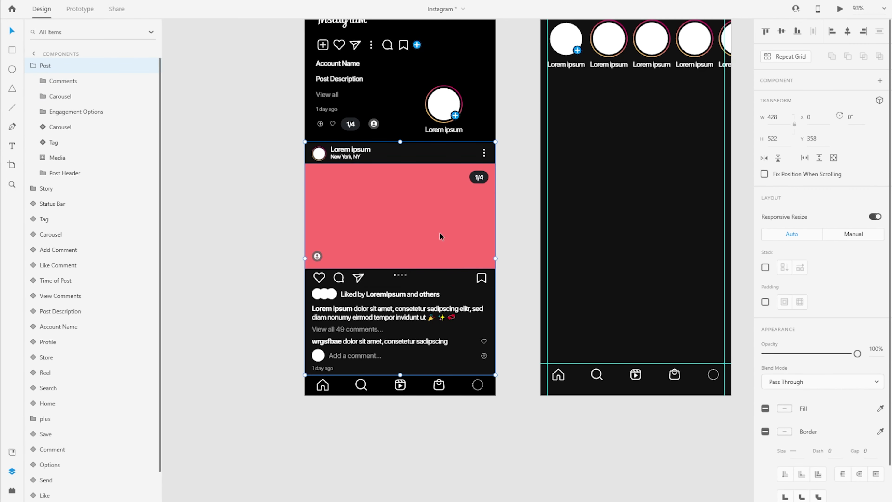
scroll(390, 220, "up", 2)
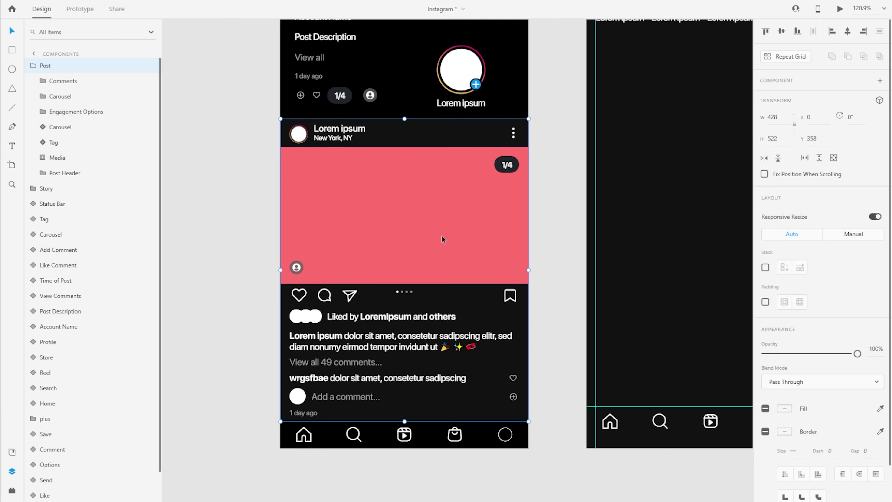
left_click(243, 200)
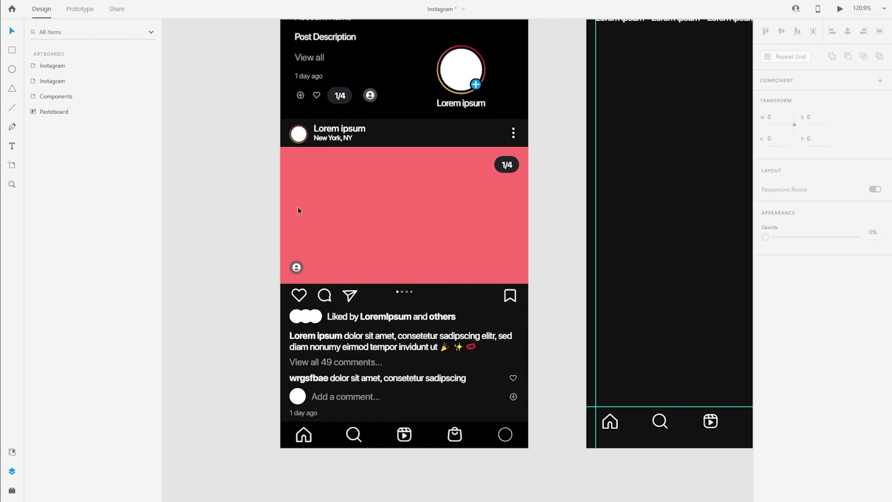
Nudge the Post group to Y 356 and turn its layers from the Carousel group down to Media into one component.
left_click_drag(388, 233, 388, 232)
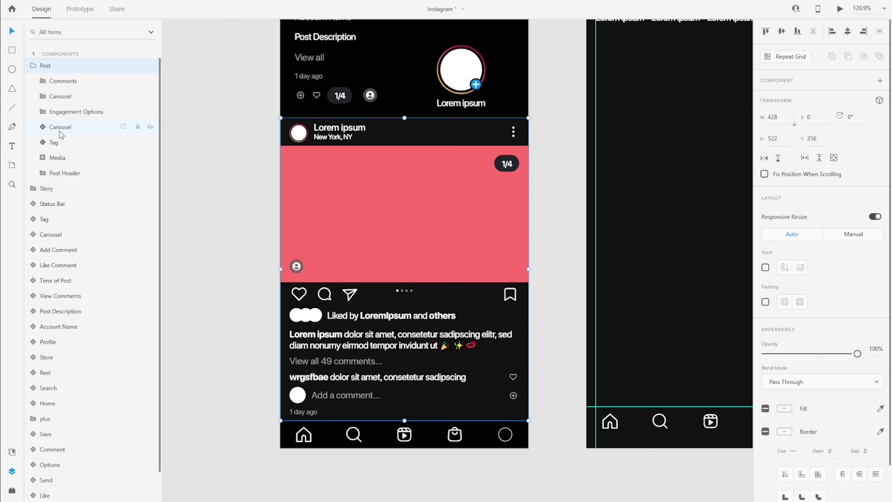
left_click(75, 157)
left_click(61, 144)
left_click(66, 128)
left_click(71, 113)
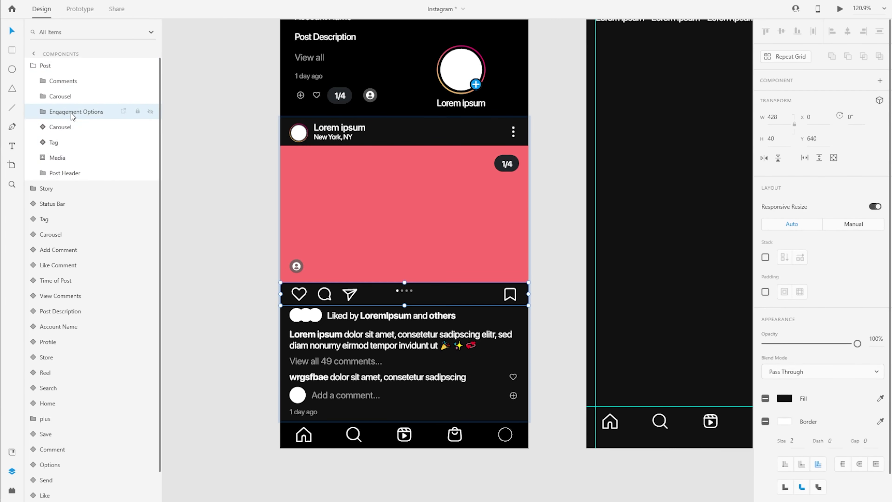
left_click(72, 97)
left_click(74, 156, "shift")
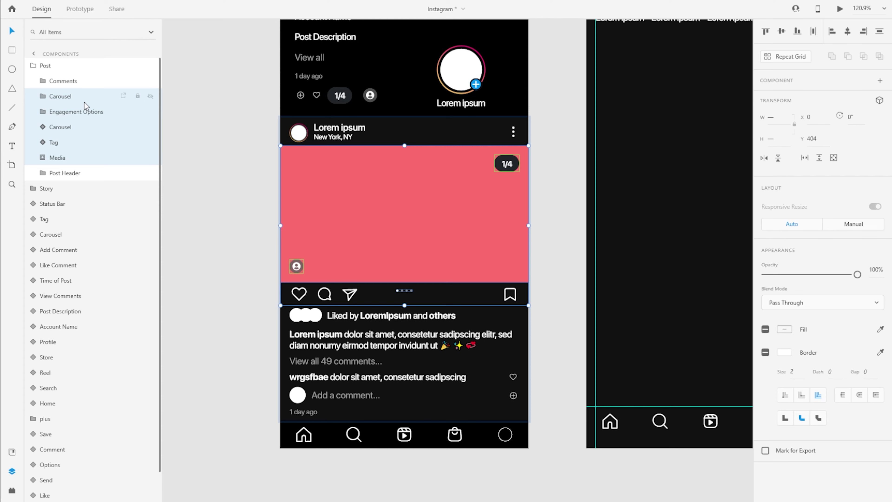
key("ctrl+k")
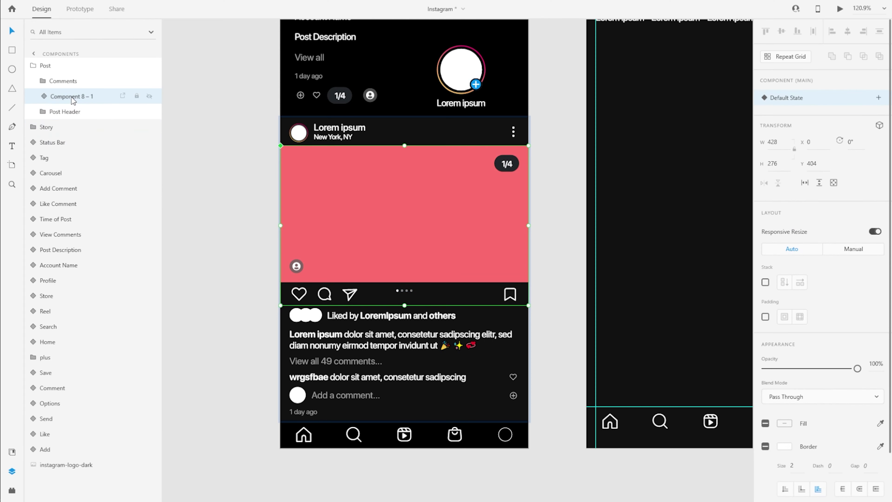
Name the new component inside the Post group Media.
double_click(72, 96)
type("Media")
key("Return")
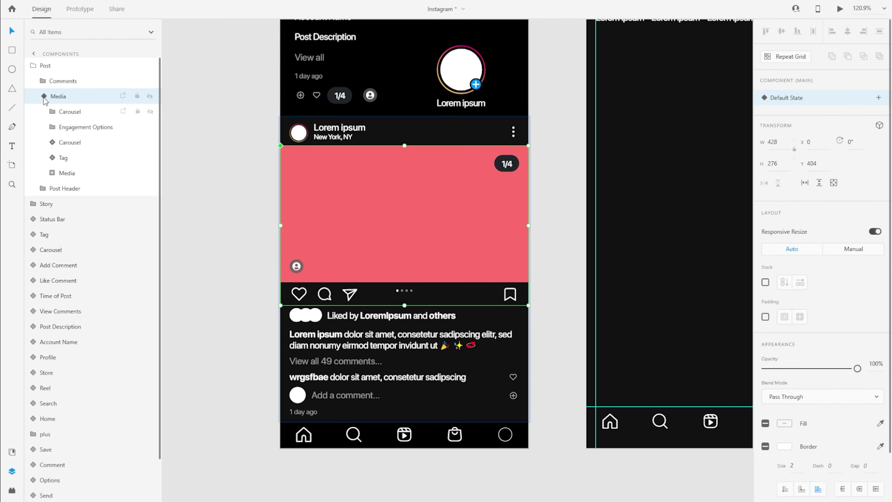
Move the main Media component out to the pasteboard and keep an instance in the Post group at X 0, Y 404.
key("ctrl+0")
left_click_drag(66, 100, 79, 64)
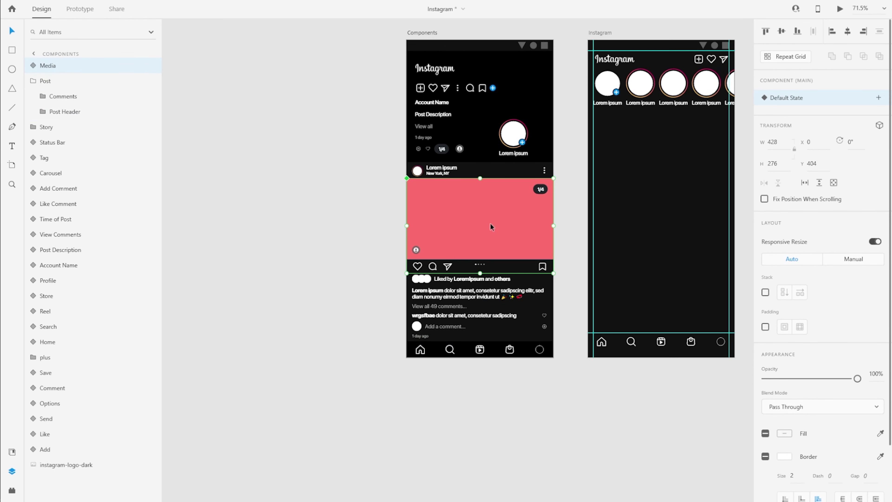
left_click_drag(490, 223, 468, 235)
left_click_drag(69, 69, 86, 104)
left_click(493, 247)
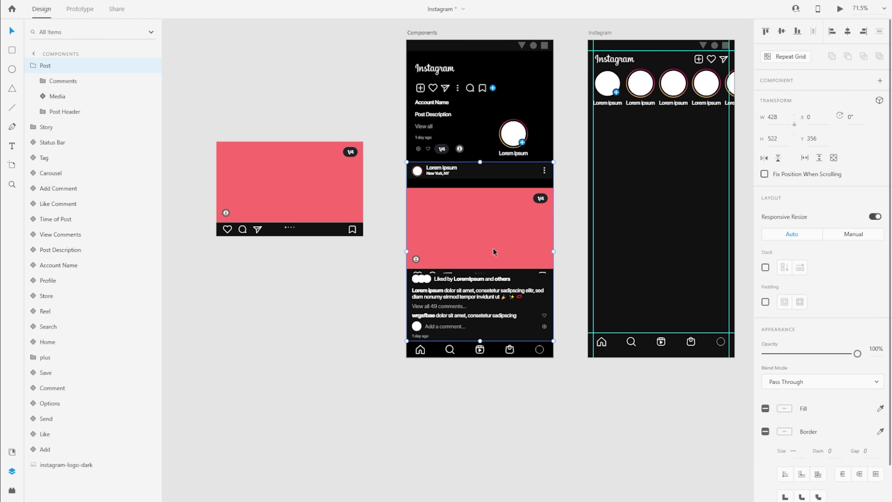
left_click(81, 96)
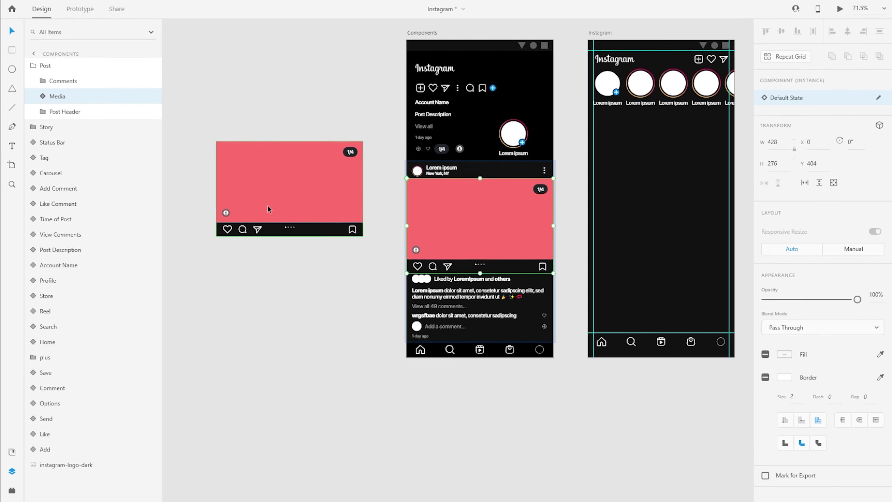
Move the main Media component below the artboards to X -149, Y 1051.
key("Escape")
left_click(249, 186)
scroll(249, 186, "up", 3)
left_click_drag(352, 81, 500, 87)
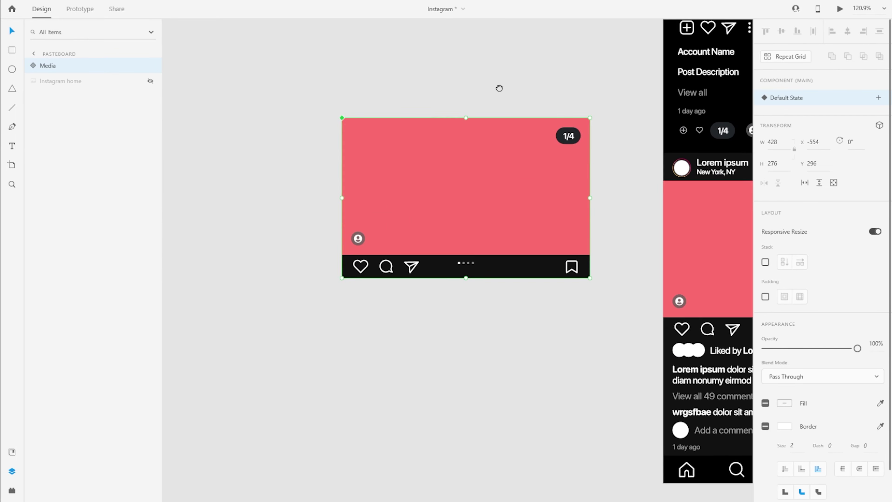
scroll(499, 88, "down", 3)
left_click_drag(548, 334, 337, 288)
left_click_drag(270, 92, 408, 351)
left_click_drag(430, 410, 364, 356)
scroll(318, 348, "up", 2)
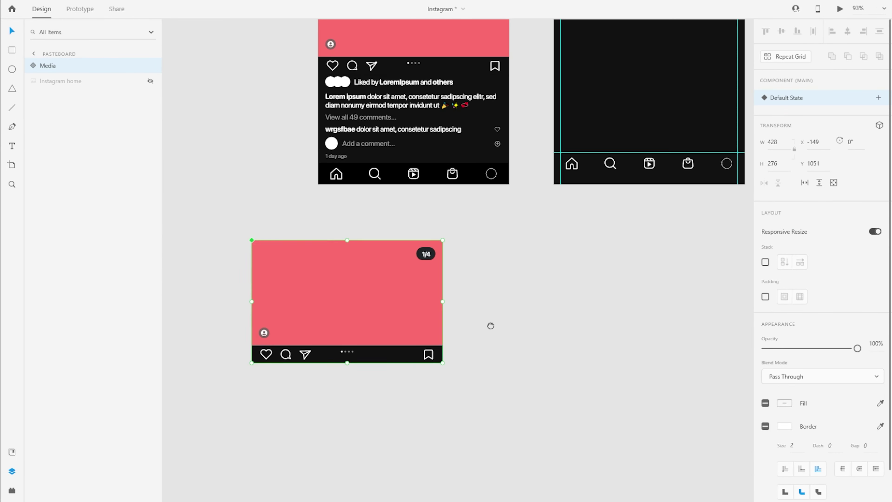
left_click_drag(490, 325, 503, 334)
Check the four slides in the masked Media group and draw a rectangle about 131 by 189 over them inside the Media component.
left_click(33, 66)
left_click(61, 142)
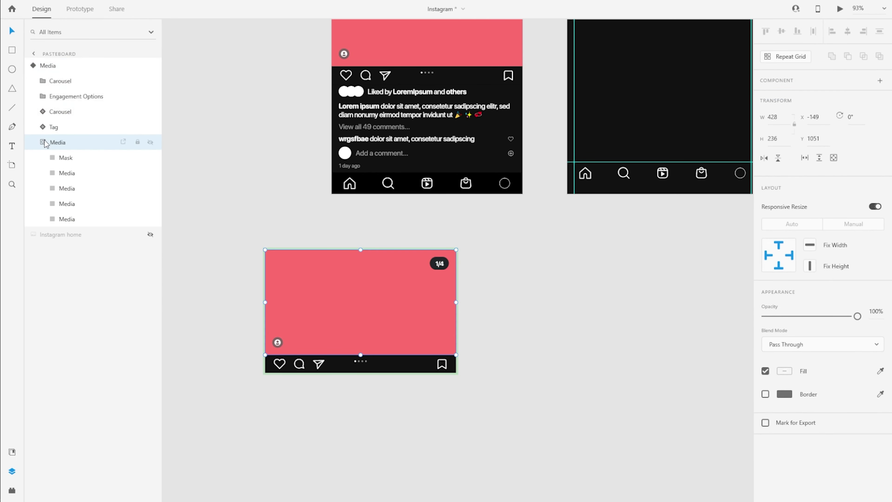
left_click(83, 218)
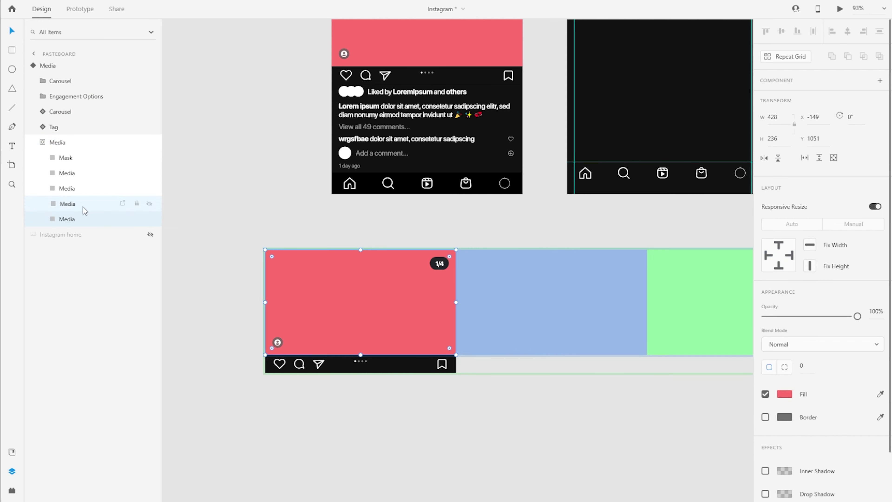
left_click(81, 190)
left_click(80, 176)
key("Escape")
key("r")
left_click_drag(278, 263, 342, 353)
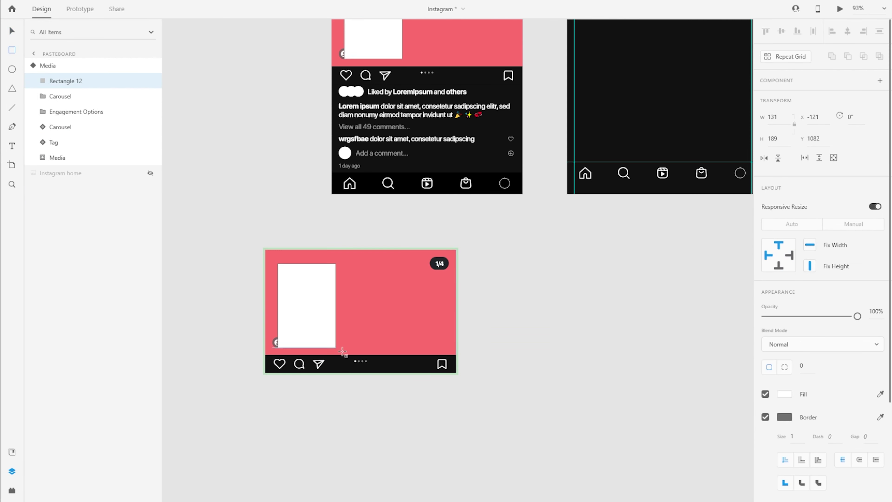
Align the rectangle with the media's left edge at X -149, Y 1049, and resize it to 128 wide and 238 high.
key("v")
left_click_drag(315, 309, 302, 294)
left_click_drag(297, 338, 298, 354)
left_click(774, 140)
key("ctrl+z")
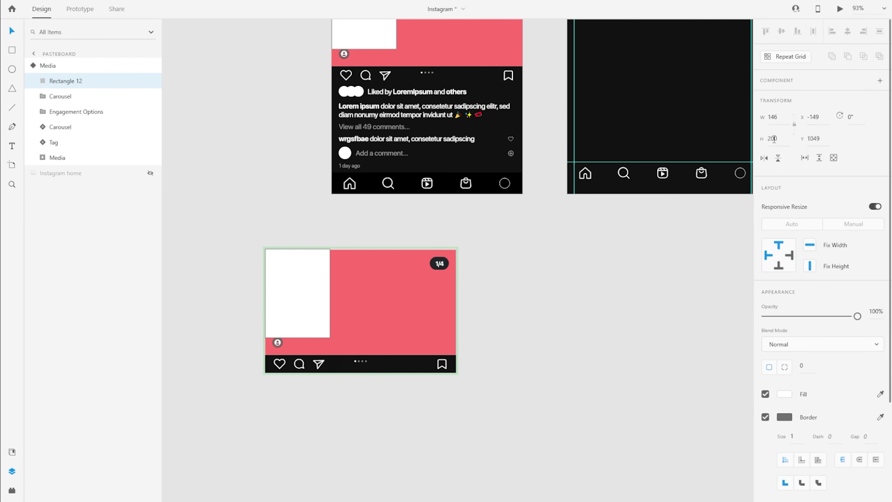
key("ctrl+shift+z")
left_click(773, 120)
type("128")
key("Return")
key("Escape")
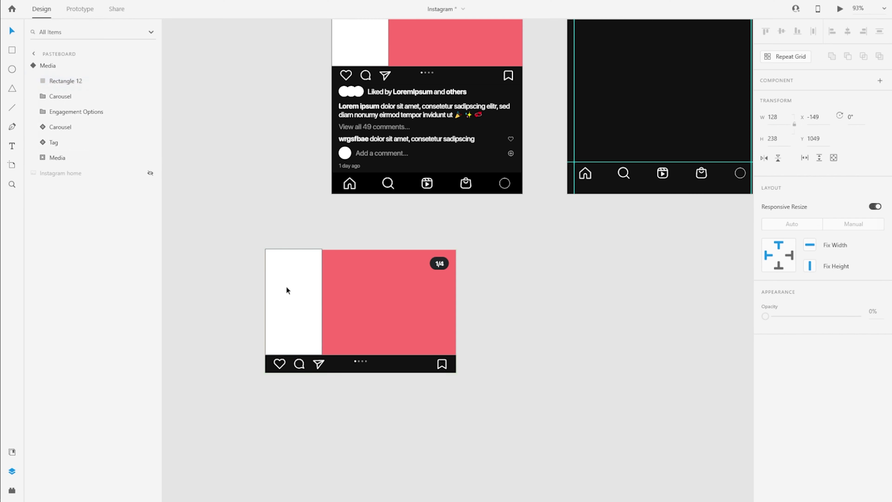
Rename the rectangle Left and place a copy of it along the media's right edge at X 151.
double_click(79, 83)
type("Left")
key("Return")
left_click_drag(301, 322, 435, 351)
Trim the top edges of both white rectangles to the media, giving them height 236 and Y 1051.
scroll(433, 288, "up", 2)
left_click(285, 223)
left_click_drag(281, 216, 281, 218)
left_click(456, 223)
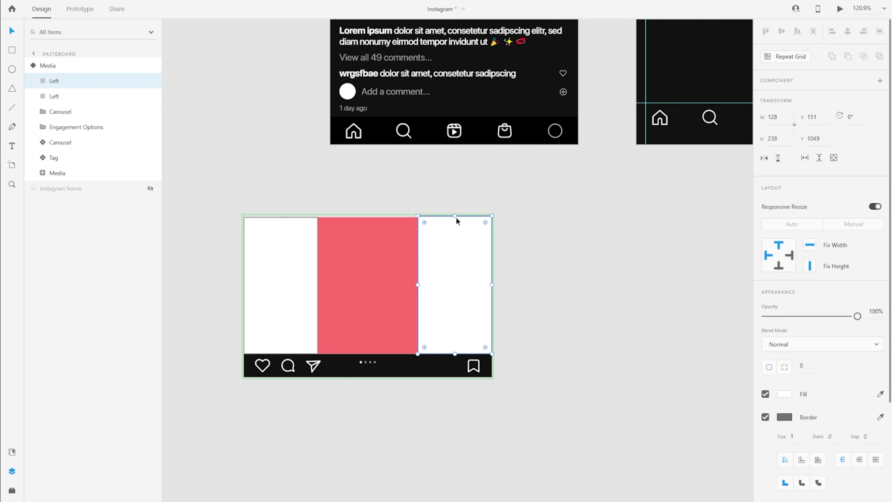
left_click_drag(455, 216, 455, 217)
left_click(548, 289)
left_click(456, 264)
Rename the copied rectangle on the media's right side Right.
left_click(54, 108)
left_click(72, 83)
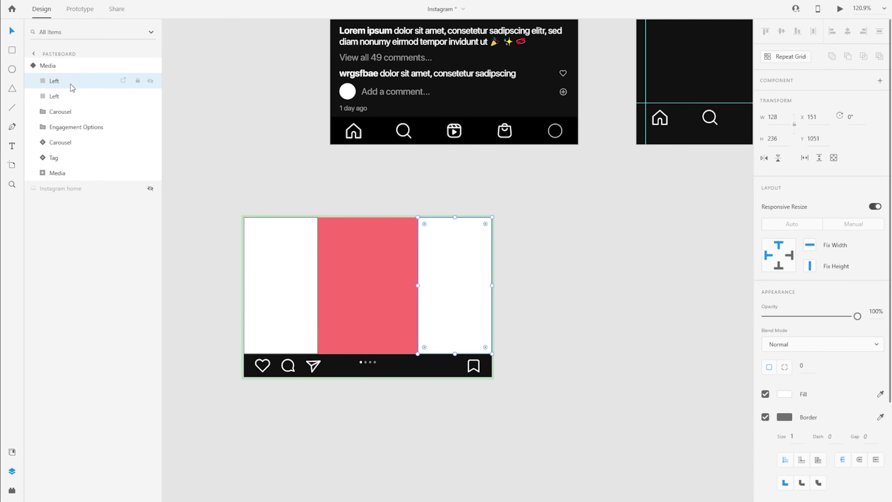
double_click(54, 80)
type("Right")
Make the Right and Left rectangles borderless at 0% opacity and place them below Tag, directly above the masked Media group.
left_click(54, 96, "shift")
left_click(765, 417)
left_click_drag(857, 316, 757, 320)
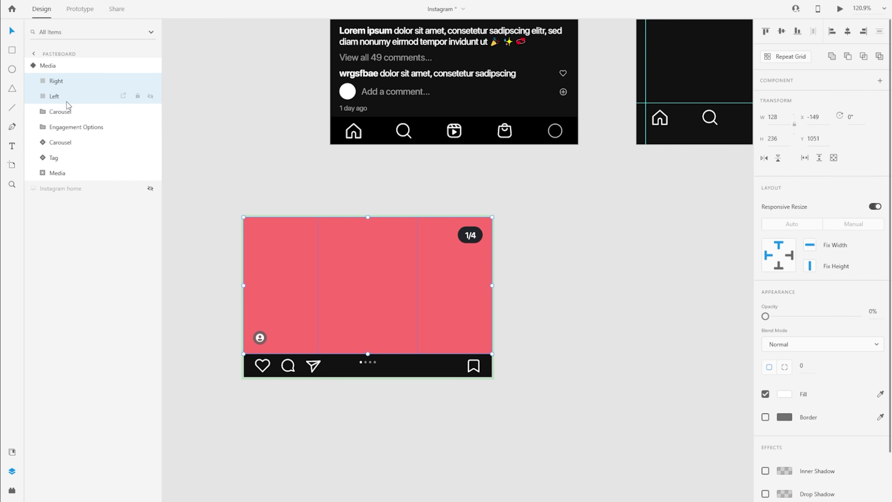
left_click_drag(67, 101, 66, 165)
Add a new state named 2/4 to the main Media component.
left_click(49, 66)
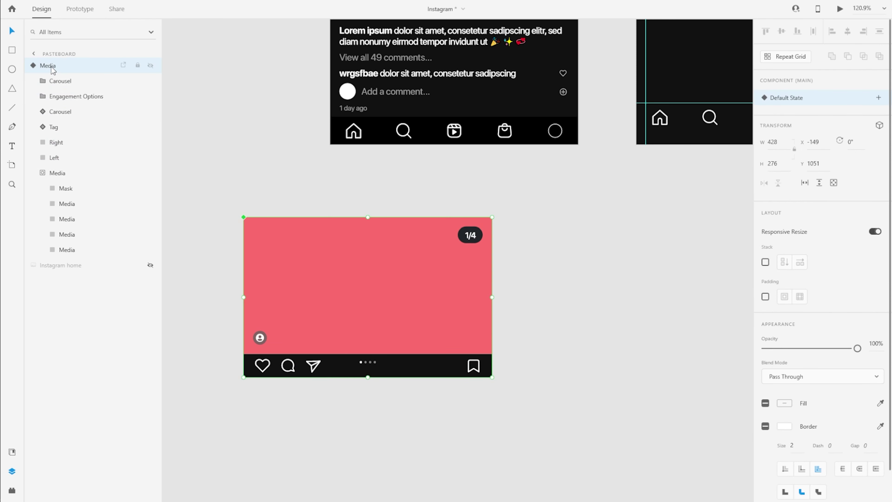
left_click(878, 98)
left_click(838, 103)
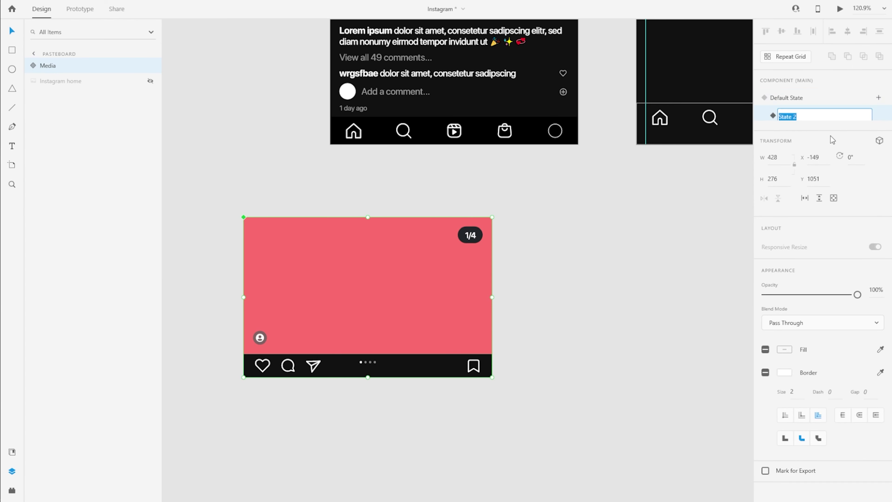
type("2/4")
key("Return")
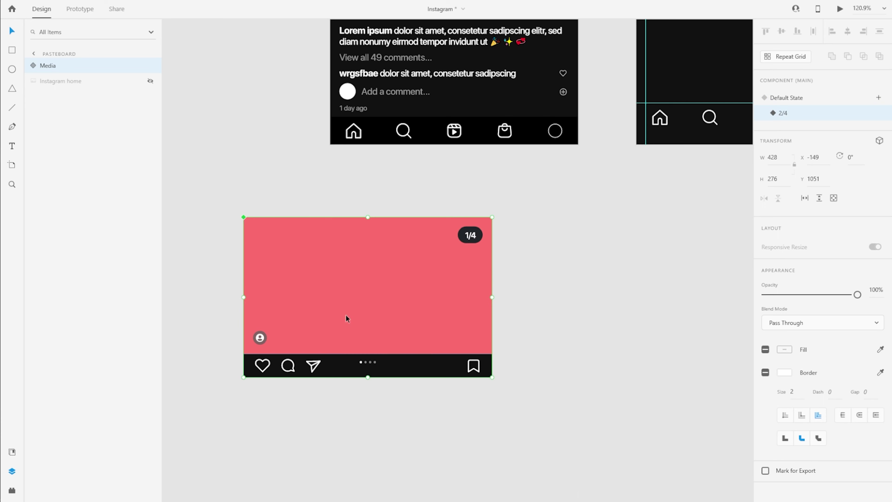
In the 2/4 state, shift all four media slides left to X -577 so the blue slide fills the mask.
left_click(34, 66)
left_click(43, 173)
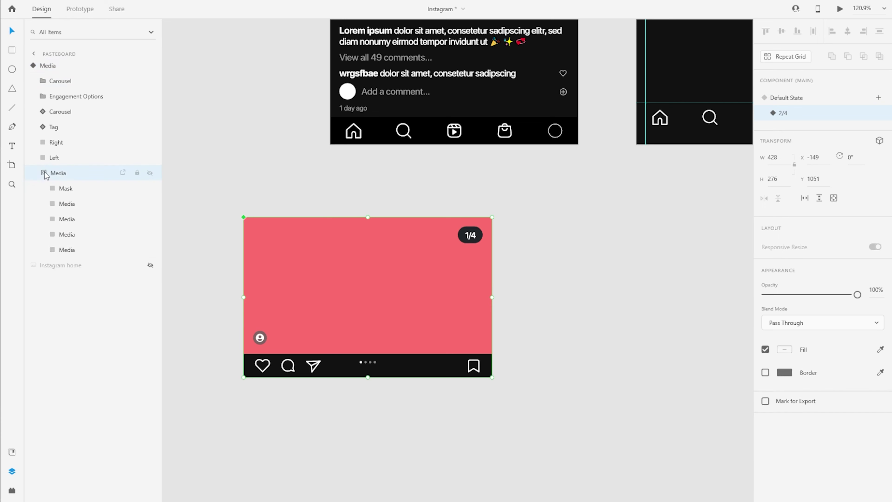
left_click(75, 250)
left_click(67, 204, "shift")
scroll(534, 261, "down", 1)
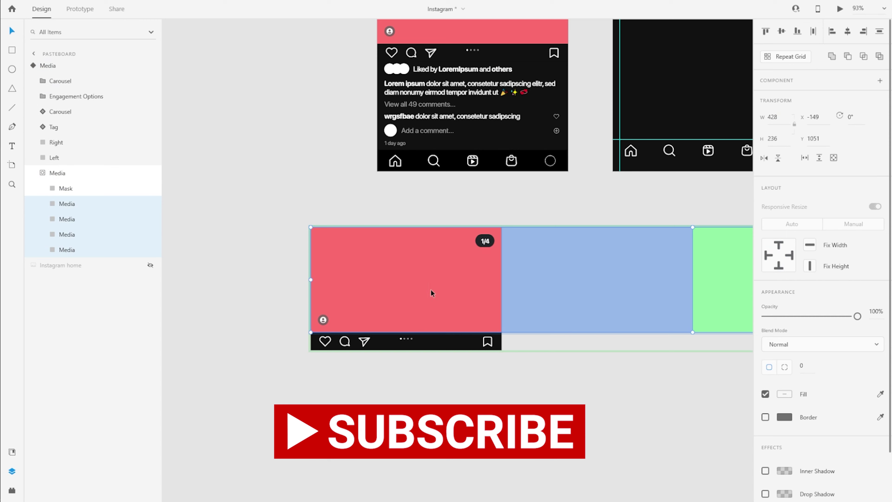
left_click_drag(412, 293, 223, 292)
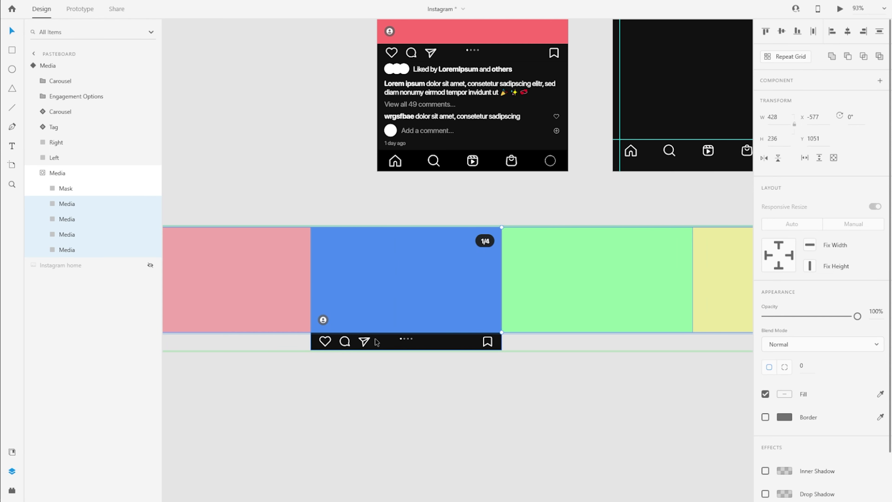
left_click(71, 173)
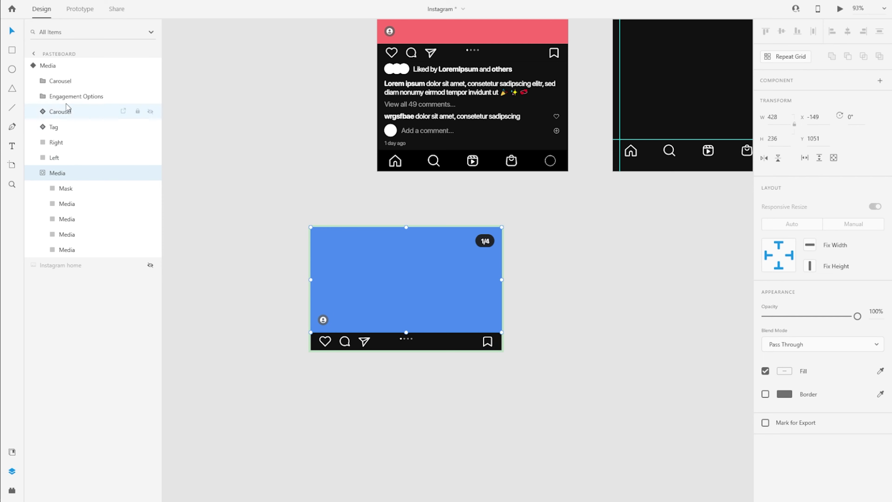
Shift the slides so the green one fills the mask in the 3/4 state, and add a state named 4/4.
left_click(60, 111)
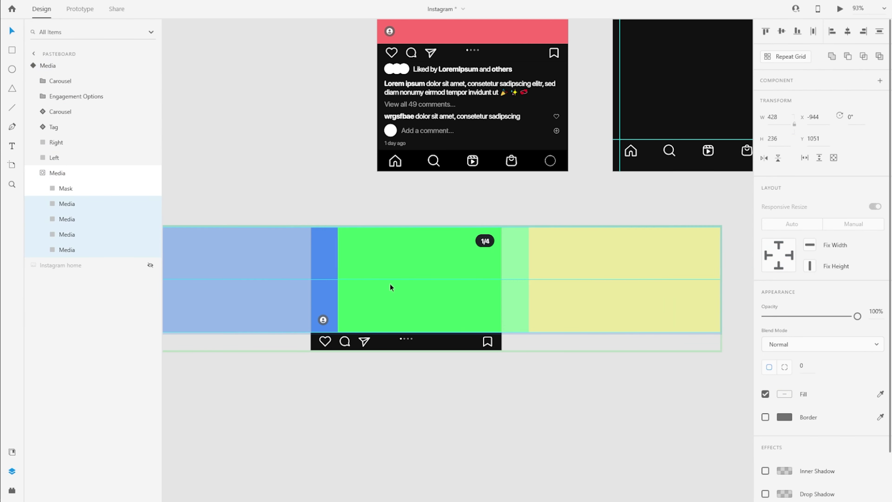
left_click(879, 97)
left_click(841, 108)
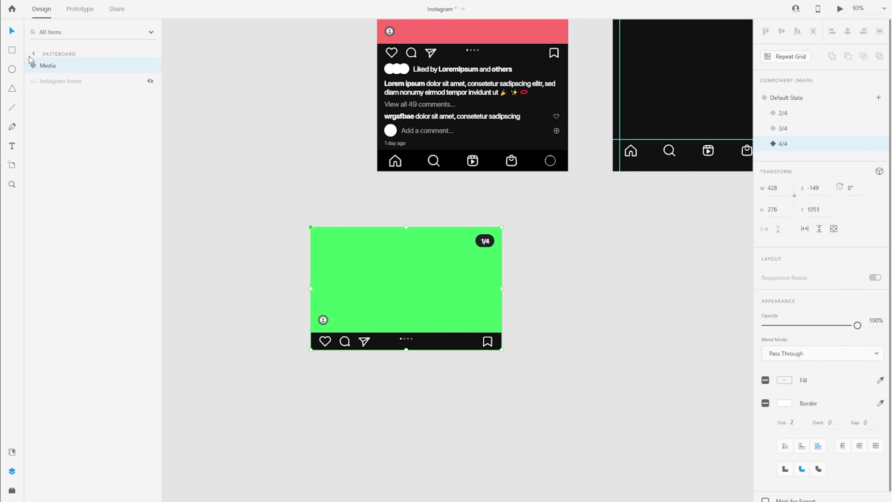
In the 4/4 state, shift all four media slides left by one slide so the yellow one fills the mask.
left_click(33, 65)
left_click(62, 204, "shift")
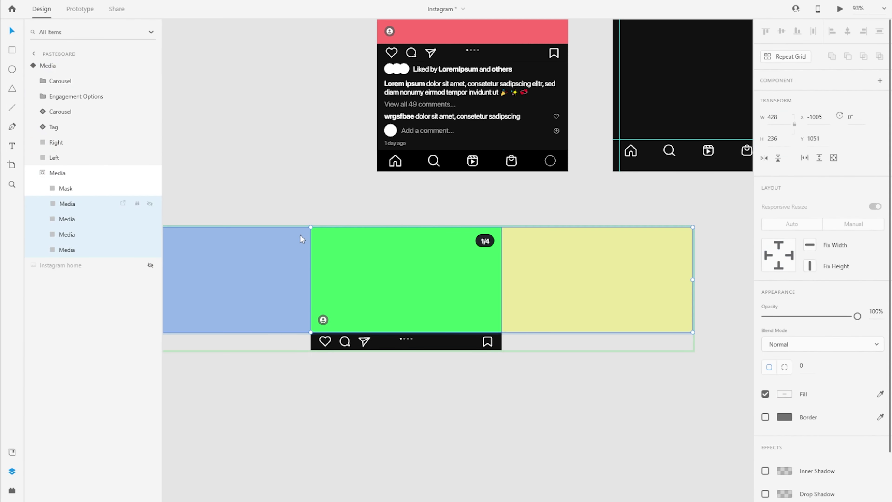
left_click_drag(597, 289, 407, 288)
key("Escape")
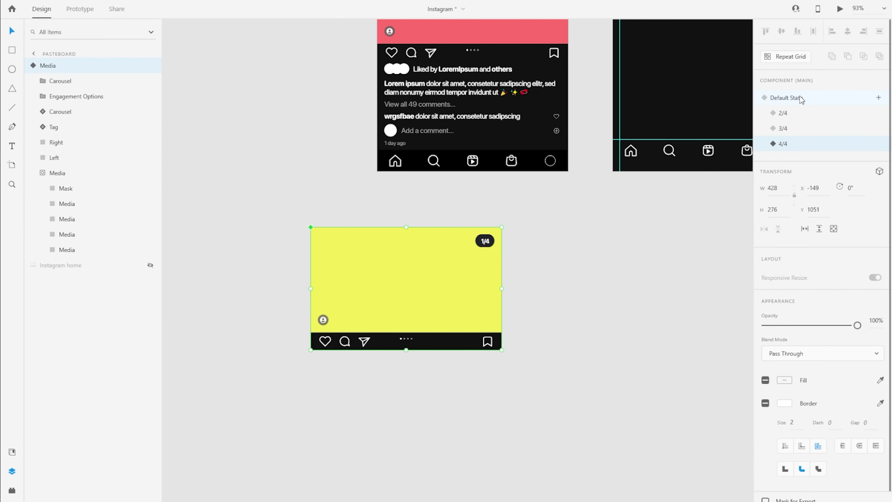
In the Media component's 2/4 state, switch the Carousel counter to its state 2.
left_click(802, 99)
left_click(809, 114)
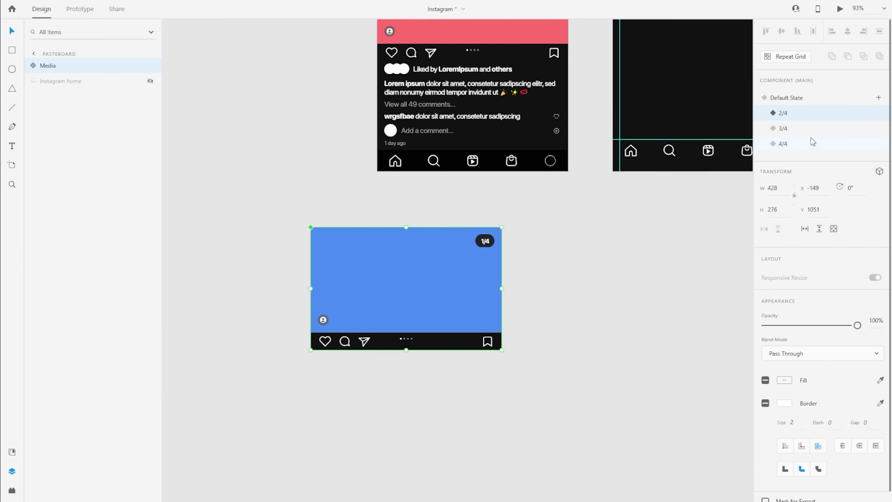
left_click(39, 68)
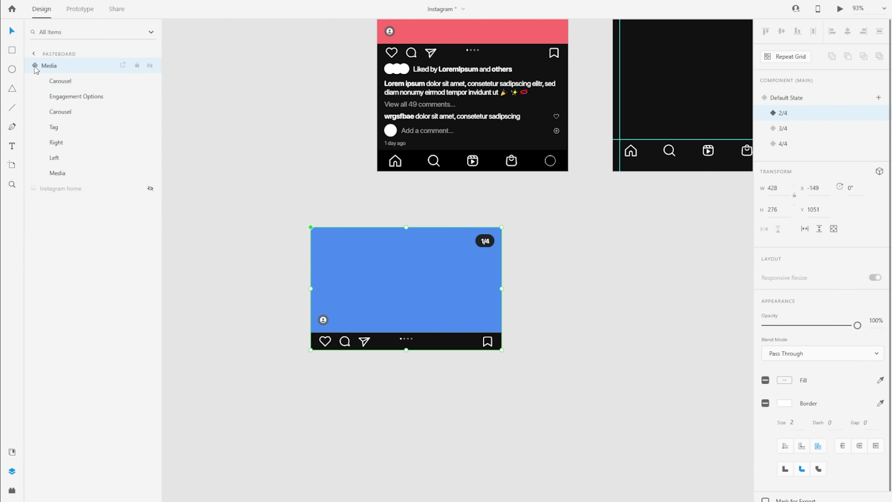
left_click(64, 126)
left_click(62, 112)
left_click(804, 118)
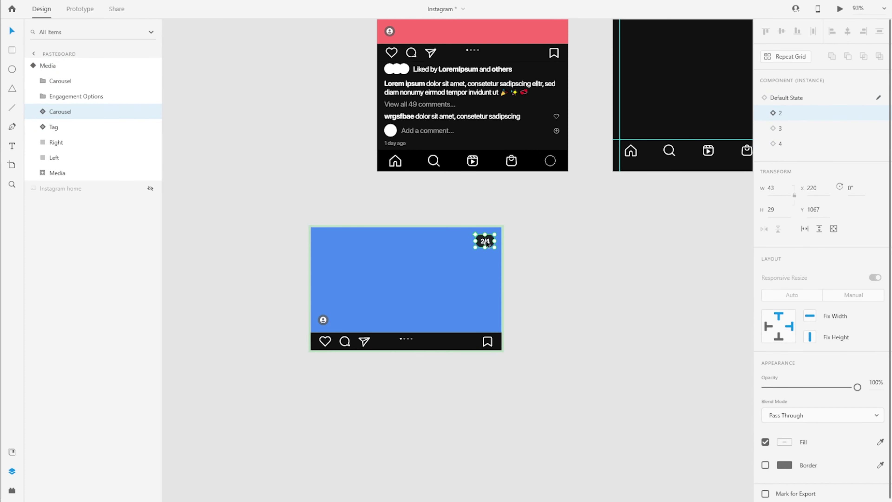
In the Media component's 3/4 state, switch the Carousel counter to its state 3.
left_click(43, 66)
left_click(768, 128)
left_click(41, 67)
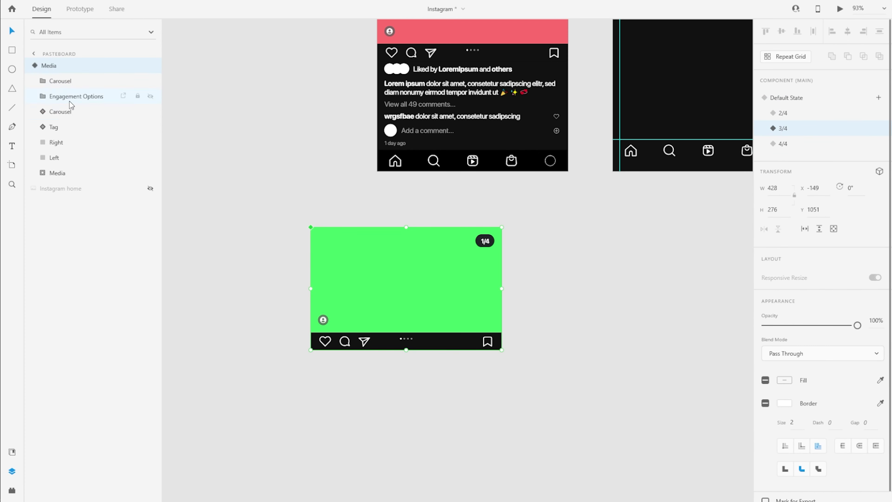
left_click(70, 110)
In the Media component's 4/4 state, switch the Carousel counter to its state 4.
left_click(48, 65)
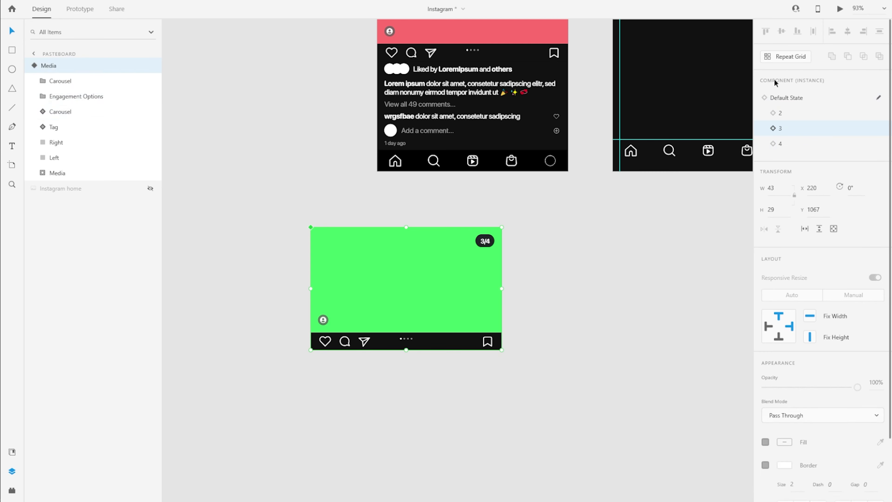
left_click(769, 147)
left_click(31, 66)
left_click(57, 112)
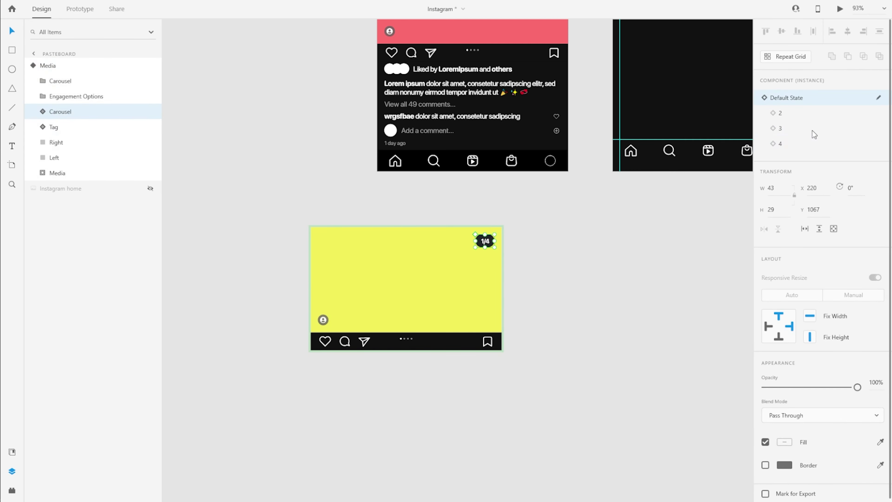
left_click(63, 66)
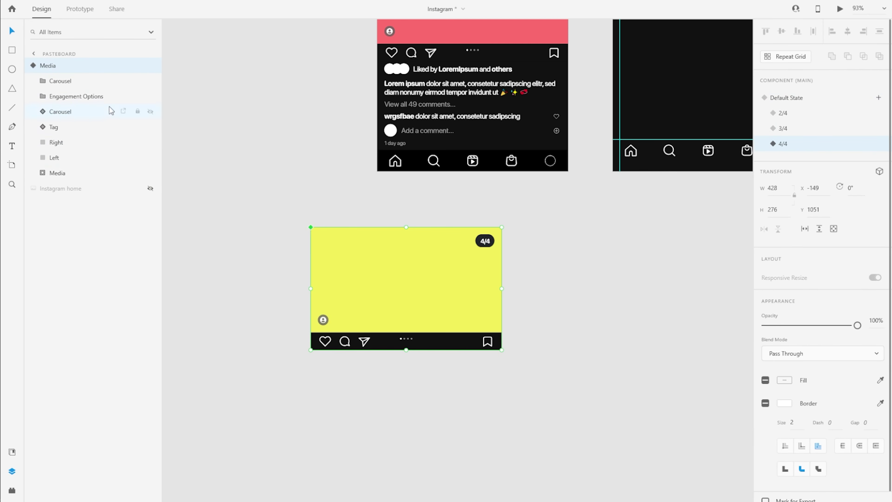
left_click(402, 345)
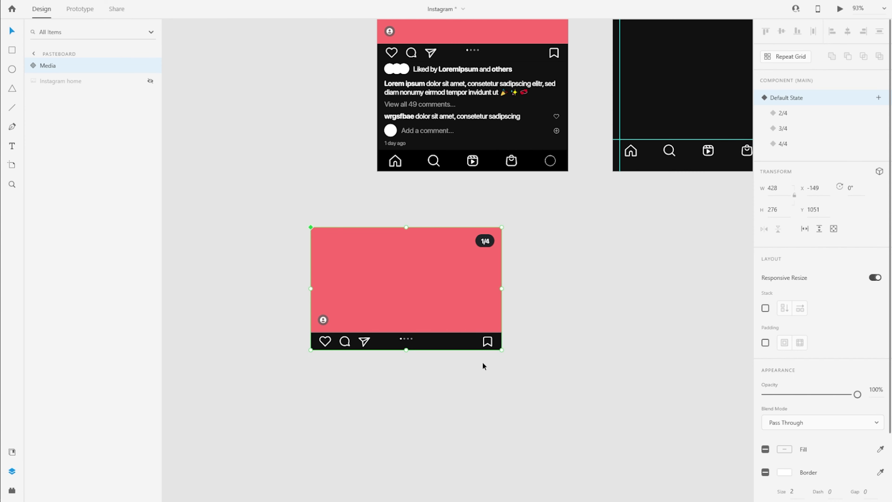
Switch to prototyping the Media component's default state and select its Right hotspot.
left_click(77, 10)
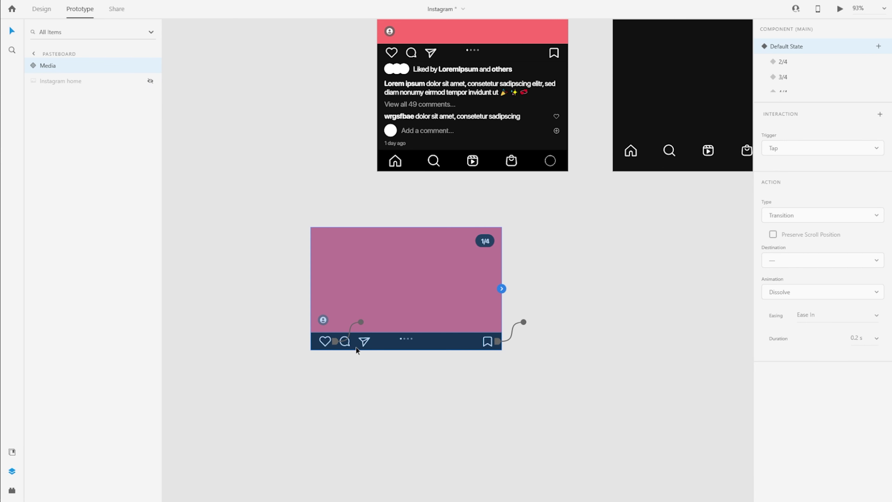
left_click(34, 66)
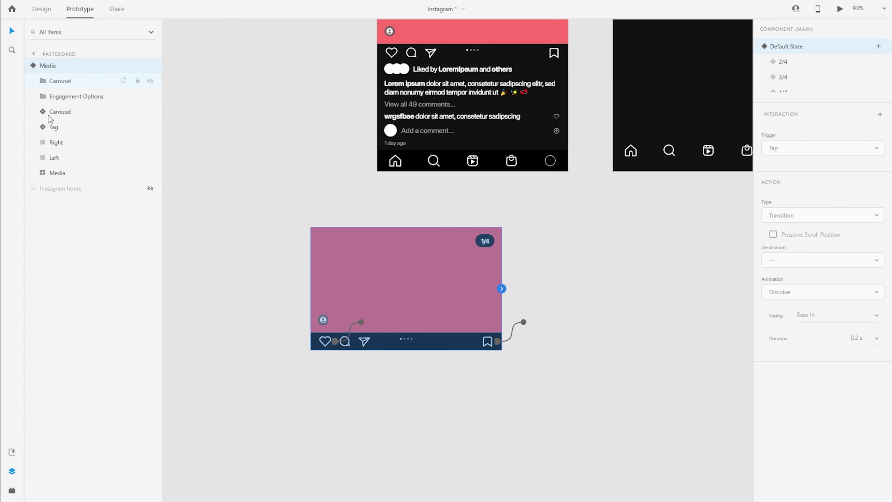
left_click(63, 159)
left_click(63, 143)
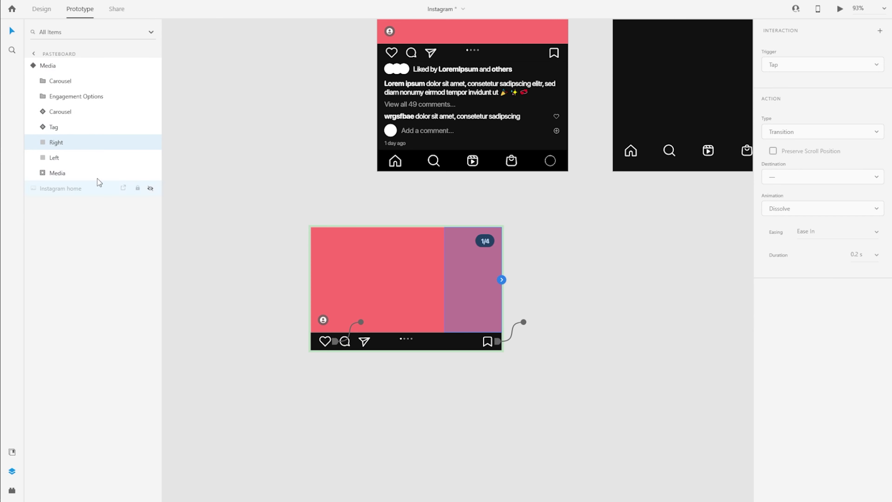
left_click(72, 65)
left_click(71, 143)
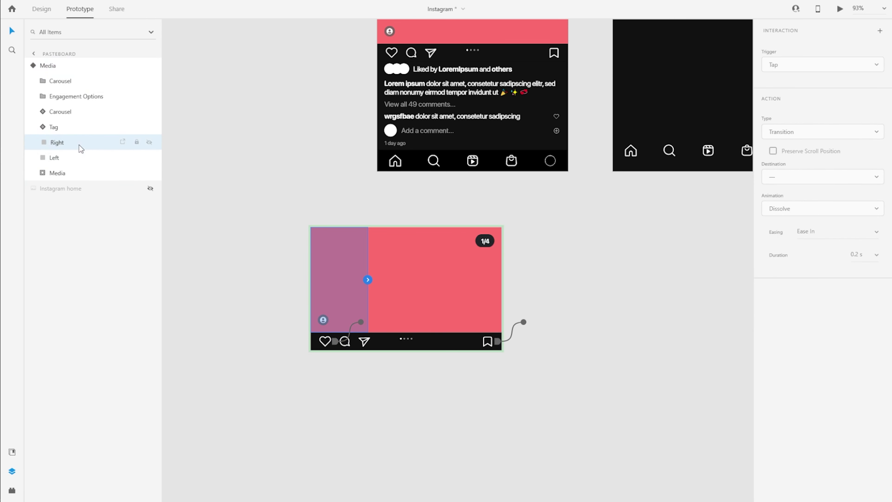
scroll(489, 324, "up", 3)
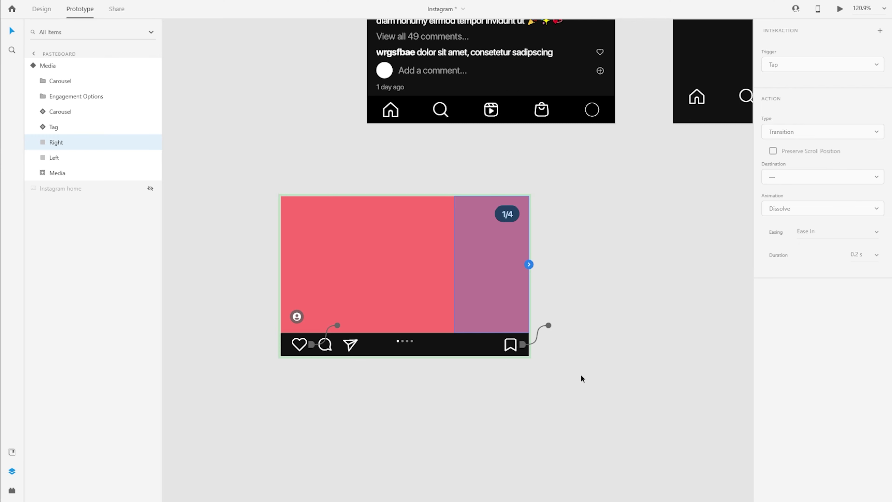
left_click_drag(573, 372, 528, 352)
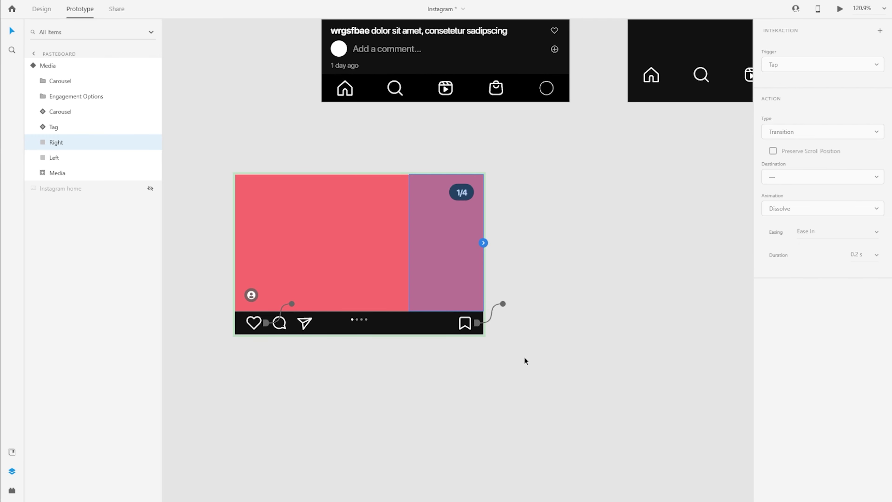
Try a drag-triggered Auto-Animate interaction on the Right hotspot, check its available destinations, and remove it.
left_click(879, 31)
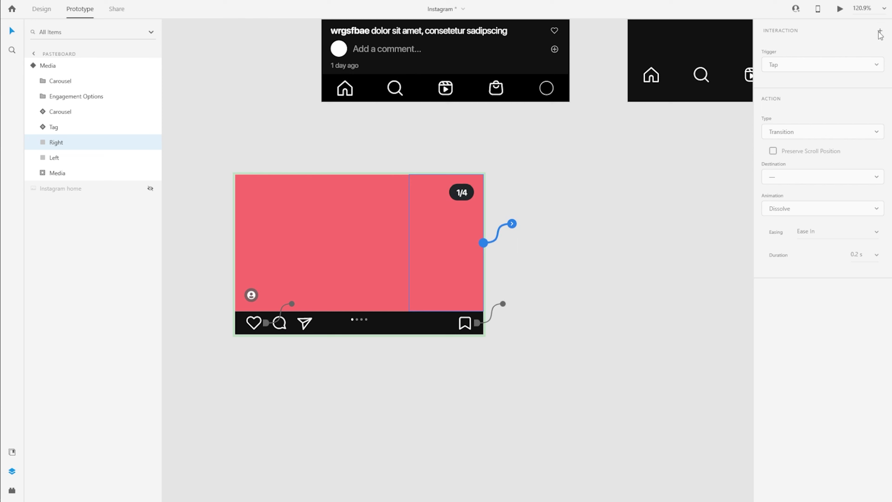
left_click(800, 65)
left_click(781, 83)
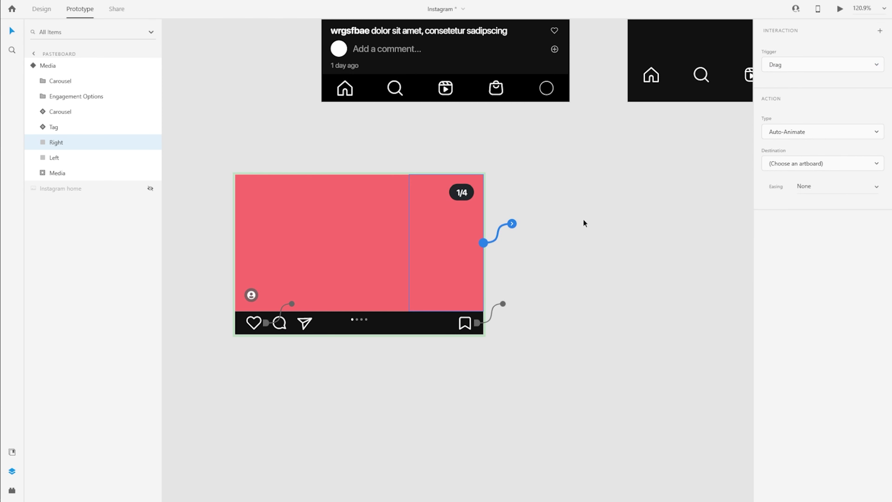
left_click(810, 164)
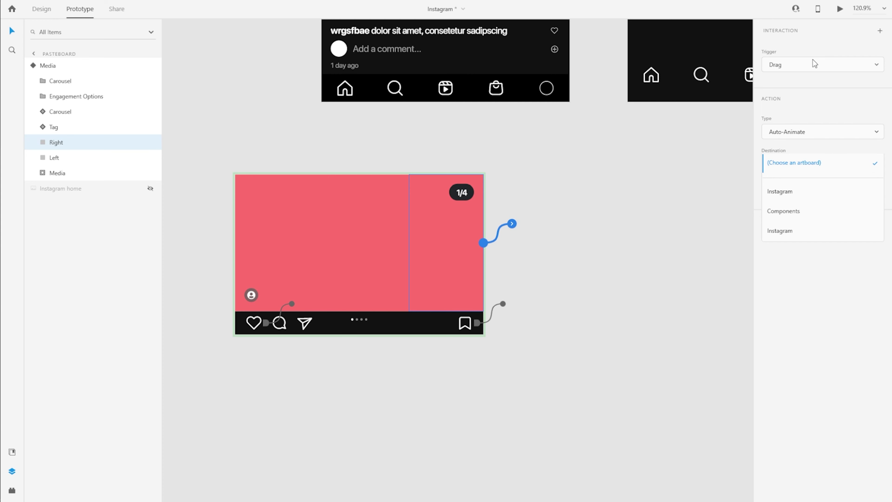
left_click(70, 181)
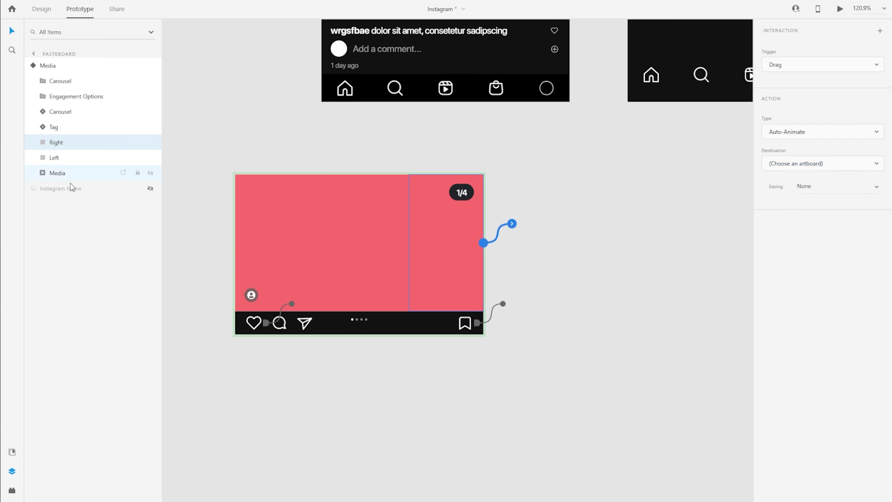
left_click(66, 158)
left_click(58, 146)
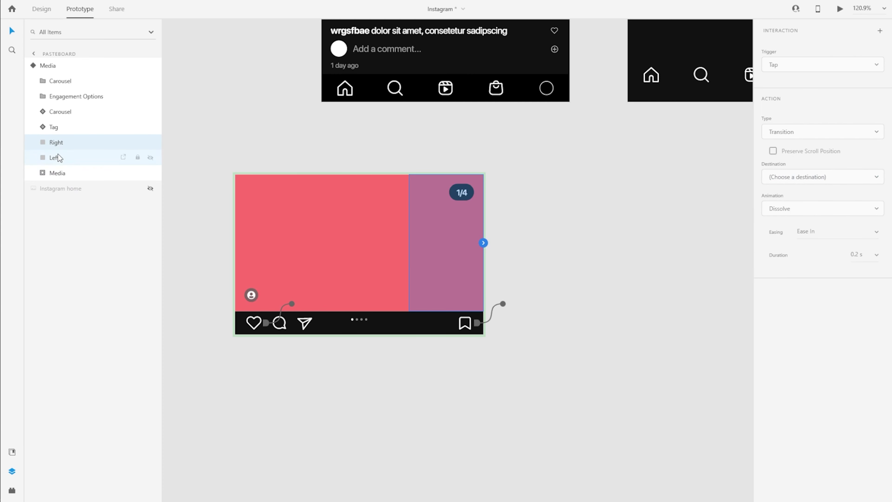
left_click(57, 156)
left_click(58, 144)
left_click(61, 157)
left_click(59, 144)
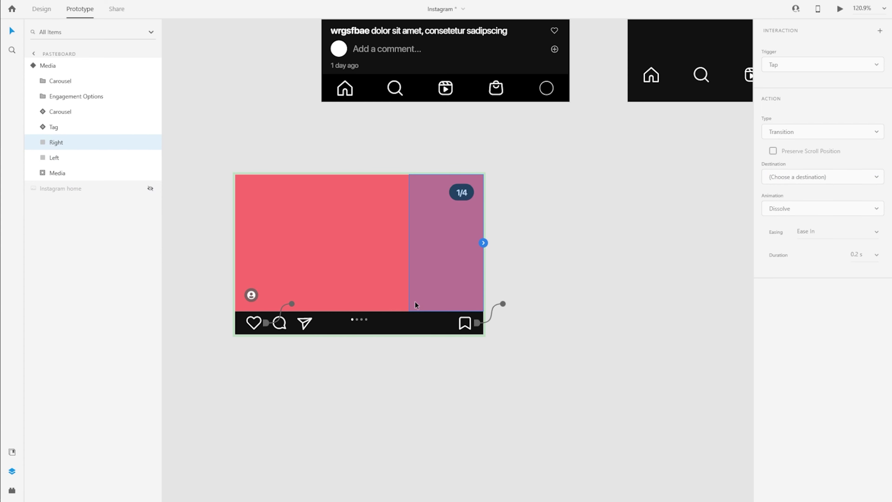
Add a Tap-triggered Auto-Animate interaction from the default state's Right hotspot to state 2/4, with Ease In-Out easing and 0.6 s duration.
left_click(880, 31)
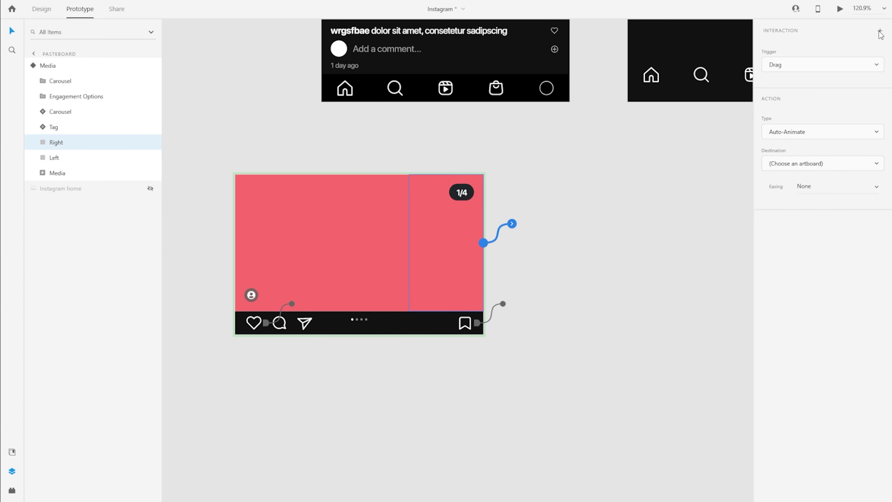
left_click(818, 63)
left_click(795, 51)
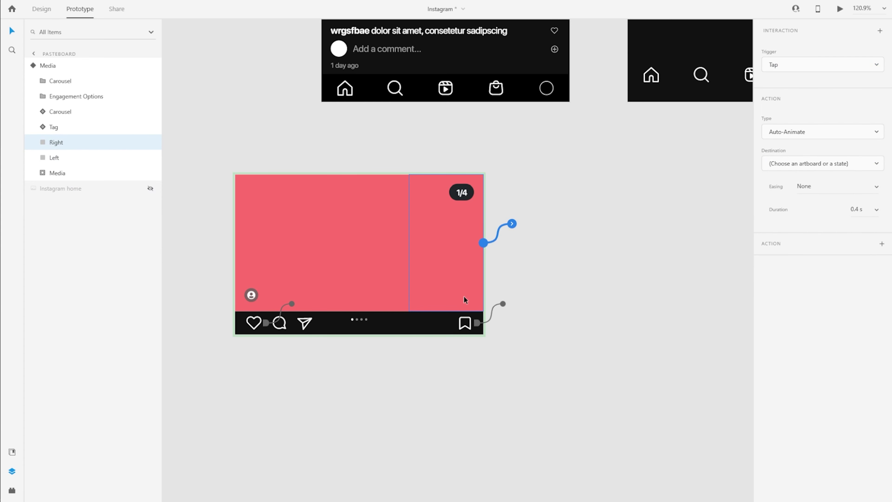
left_click(839, 163)
left_click(774, 172)
left_click(874, 187)
left_click(843, 225)
left_click(863, 210)
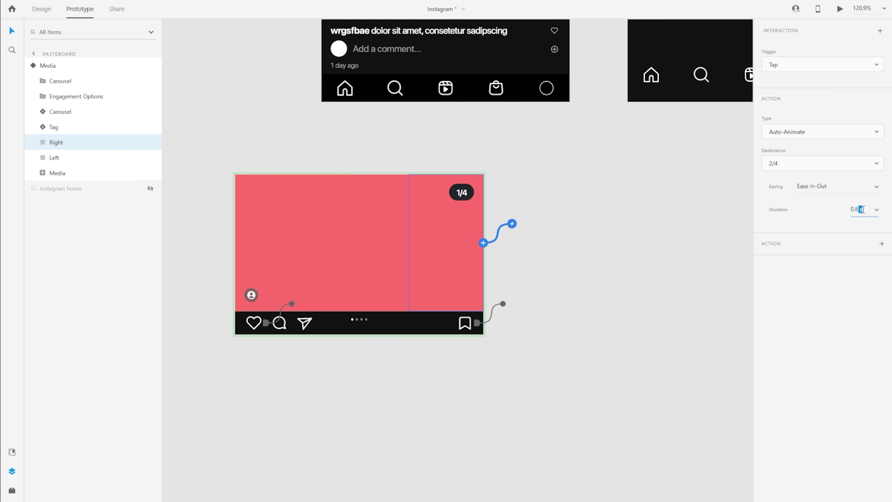
type("0.6")
key("Return")
key("Escape")
In the 2/4 state, give the Left hotspot a Tap-triggered Auto-Animate interaction returning to the previous slide, with Ease In-Out over 0.6 s.
left_click(807, 62)
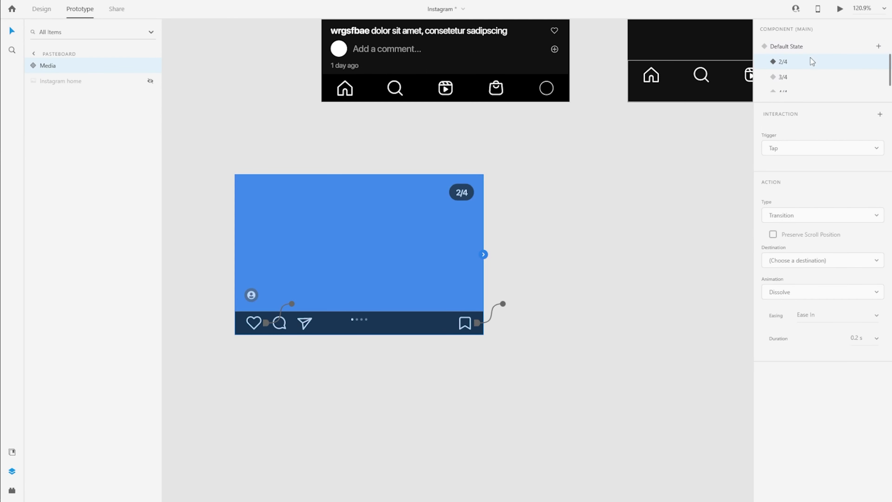
left_click(35, 66)
left_click(76, 142)
left_click(66, 157)
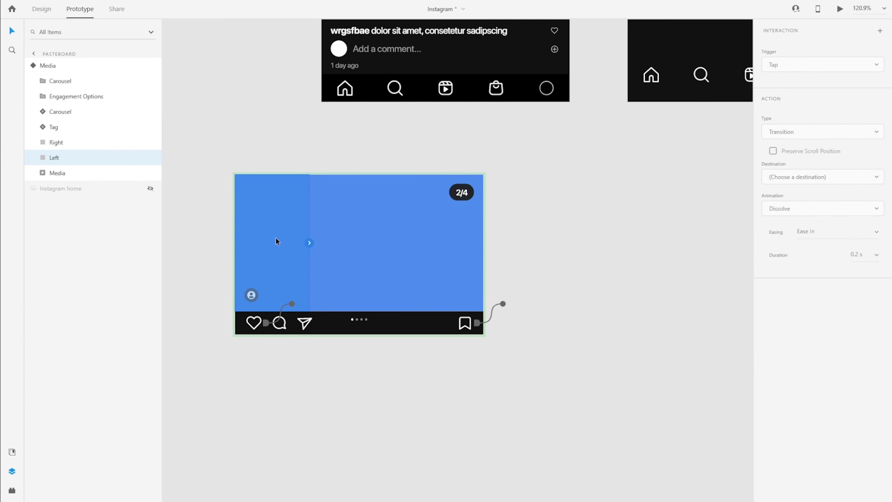
left_click(821, 131)
left_click(836, 140)
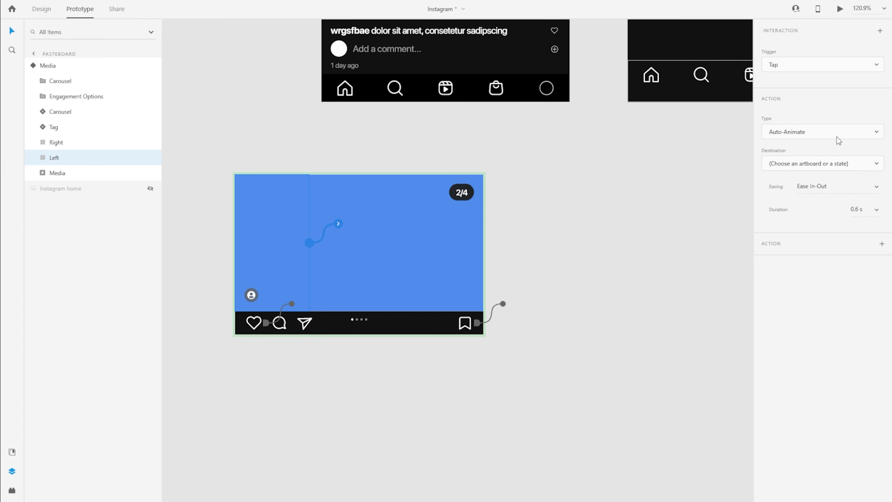
left_click(822, 163)
left_click(806, 155)
Add the remaining hotspot interactions in the 2/4 and 3/4 states, auto-animating the 3/4 state's Left hotspot to 2/4 with Ease In-Out over 0.6 s.
left_click(69, 142)
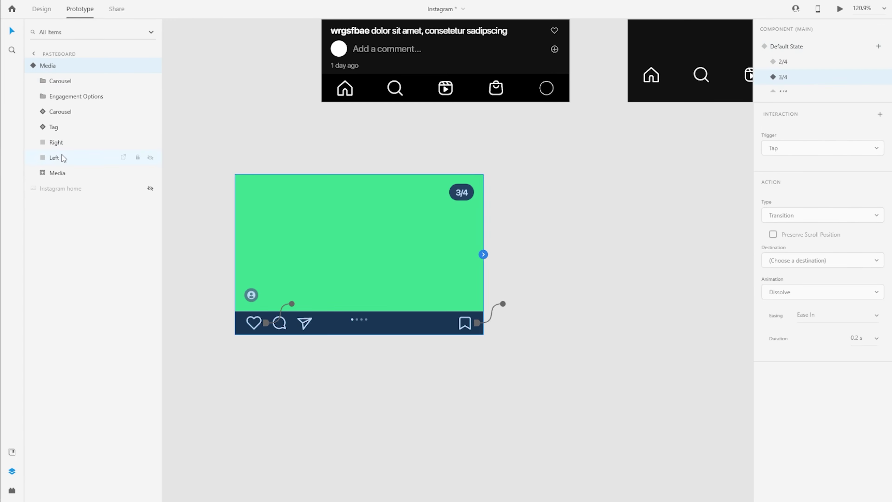
left_click(54, 157)
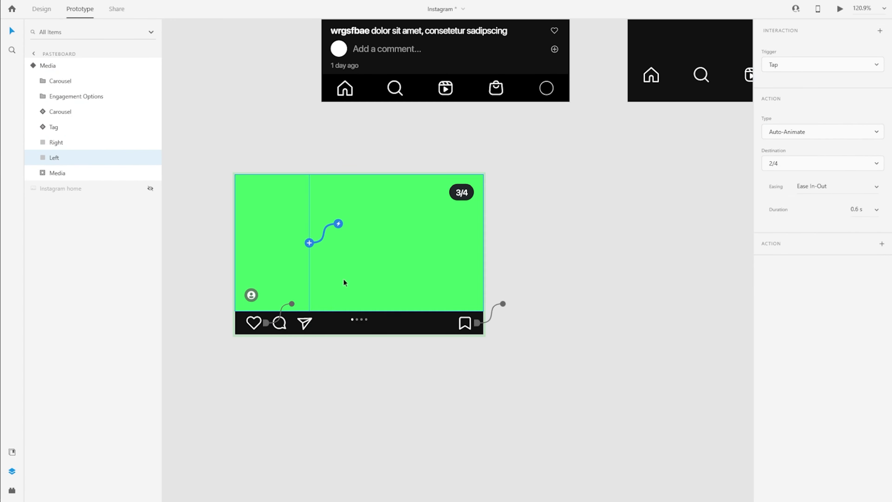
left_click(56, 142)
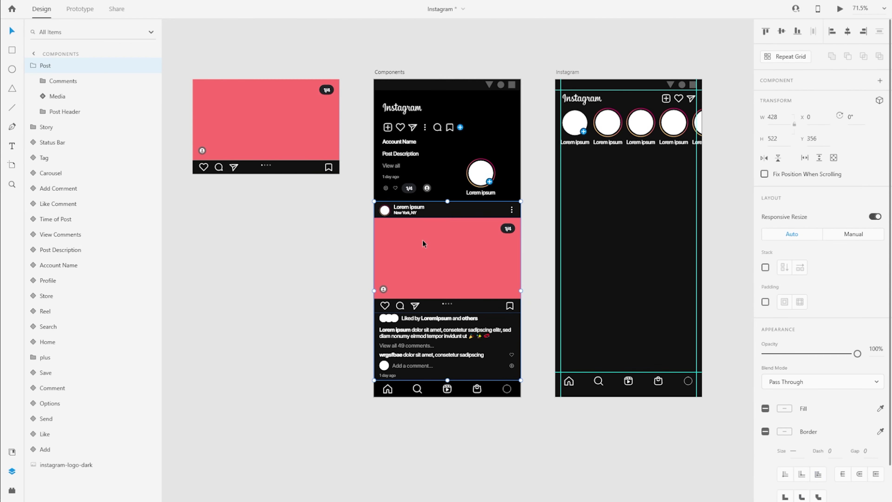
Move the Post group with its Media instance from the Components artboard to the Instagram artboard, below the stories at X 0, Y 212.
left_click(271, 126)
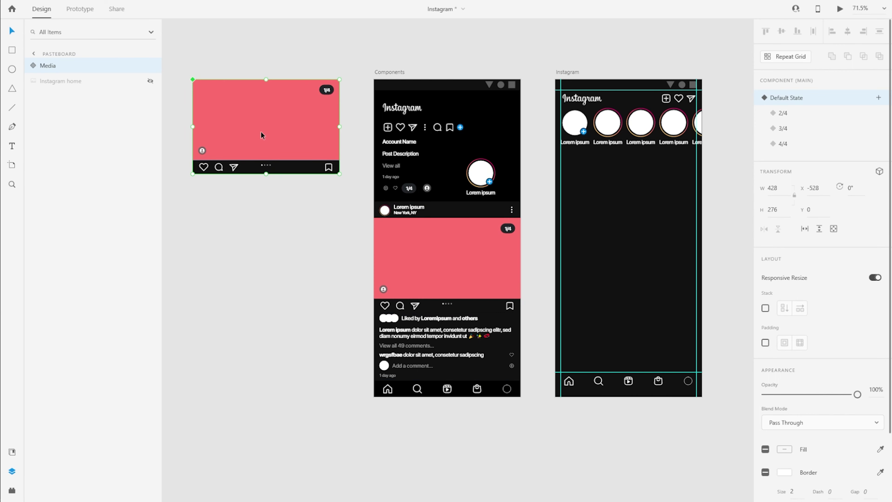
double_click(446, 274)
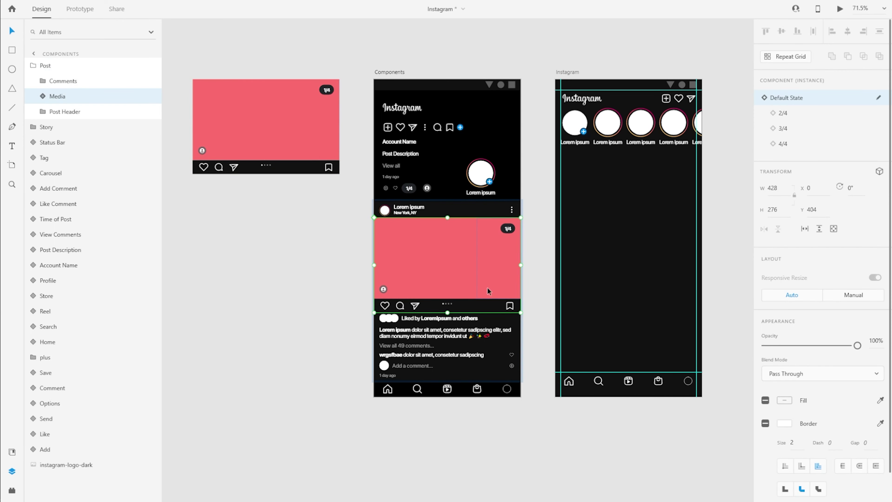
left_click(41, 69)
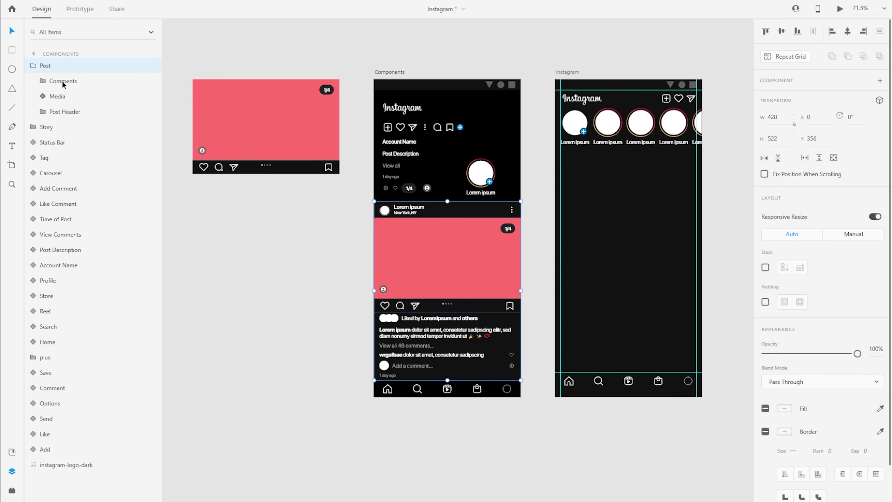
left_click(32, 66)
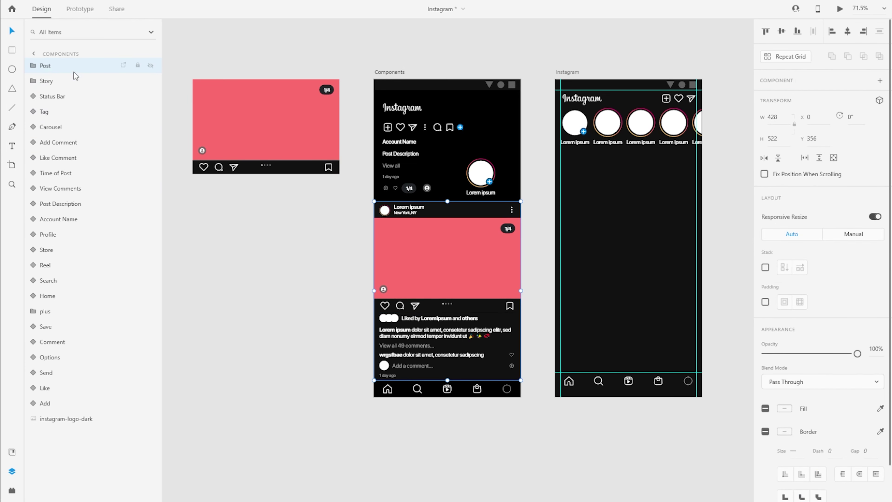
left_click_drag(427, 245, 612, 198)
left_click_drag(691, 208, 609, 215)
scroll(601, 243, "up", 3)
left_click_drag(547, 210, 542, 206)
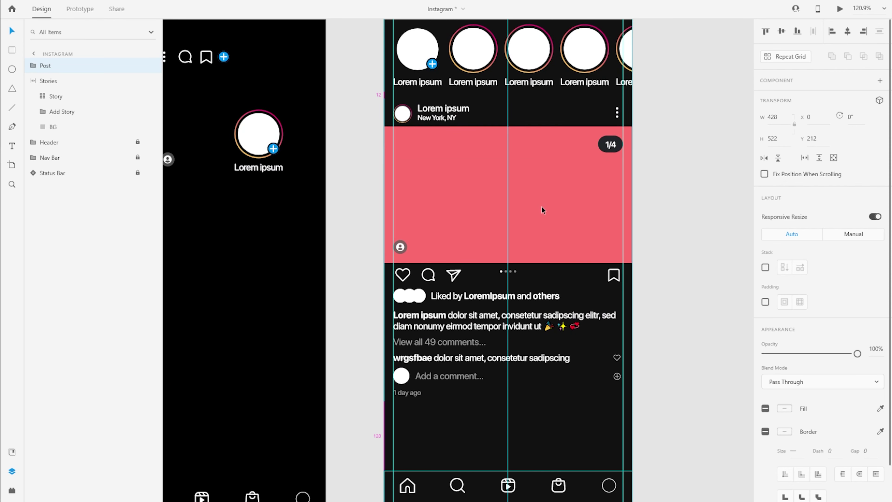
scroll(540, 242, "down", 2)
scroll(540, 242, "up", 2)
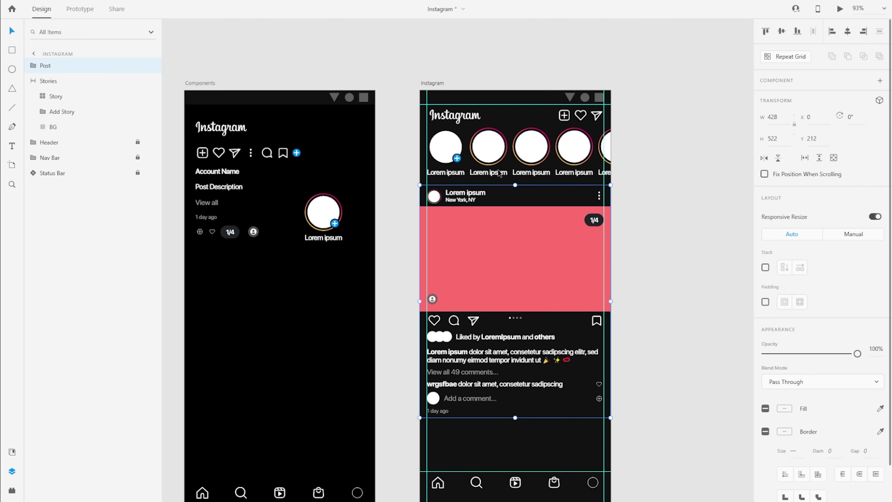
Preview the Instagram artboard and advance the post's media carousel through to slide 4/4.
left_click(437, 84)
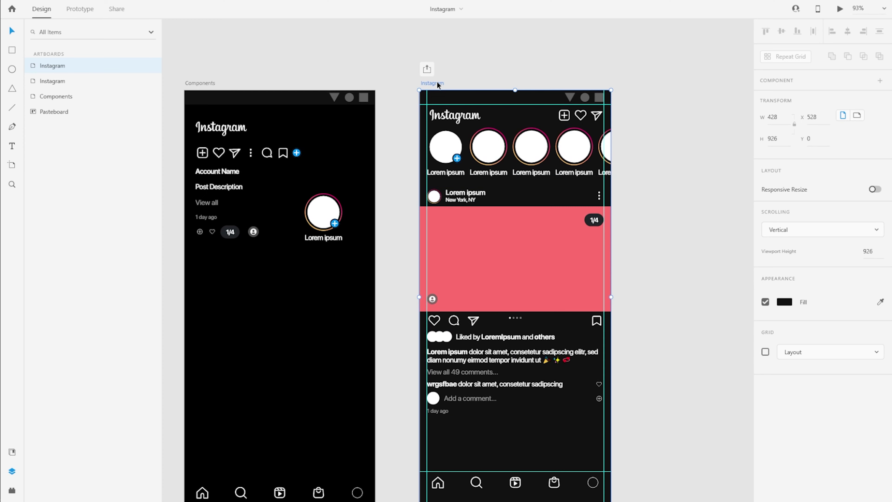
key("ctrl+Return")
left_click_drag(125, 27, 466, 15)
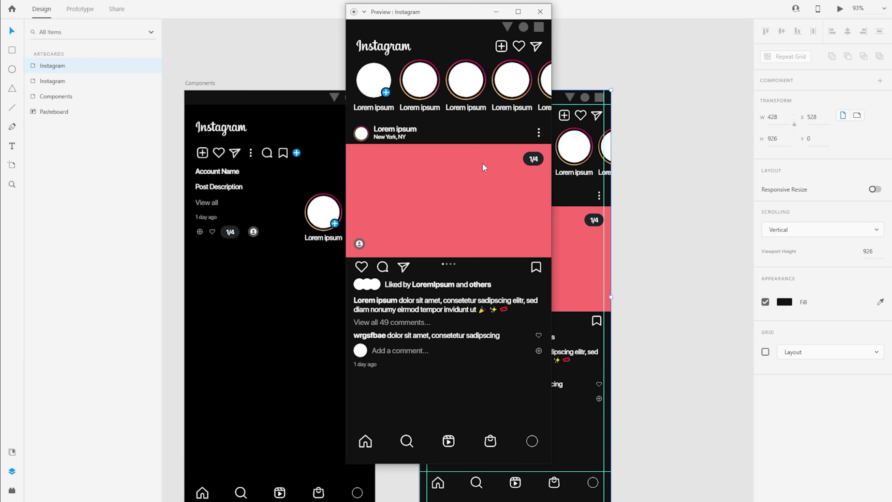
left_click(504, 211)
left_click(510, 213)
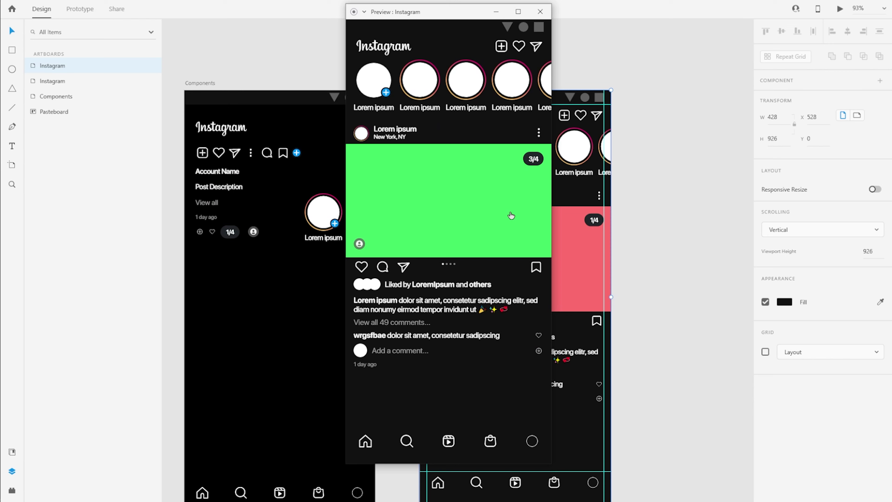
left_click(511, 216)
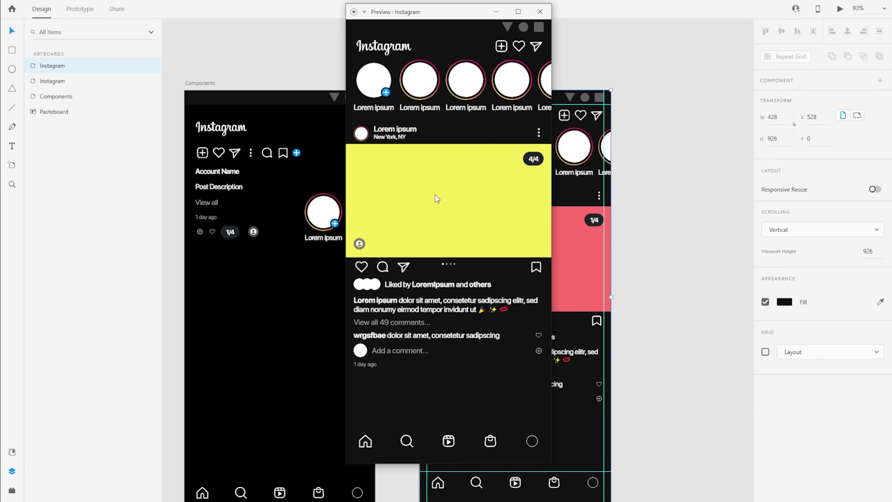
Step the previewed post's media carousel back from slide 4/4 to slide 1/4.
left_click(379, 194)
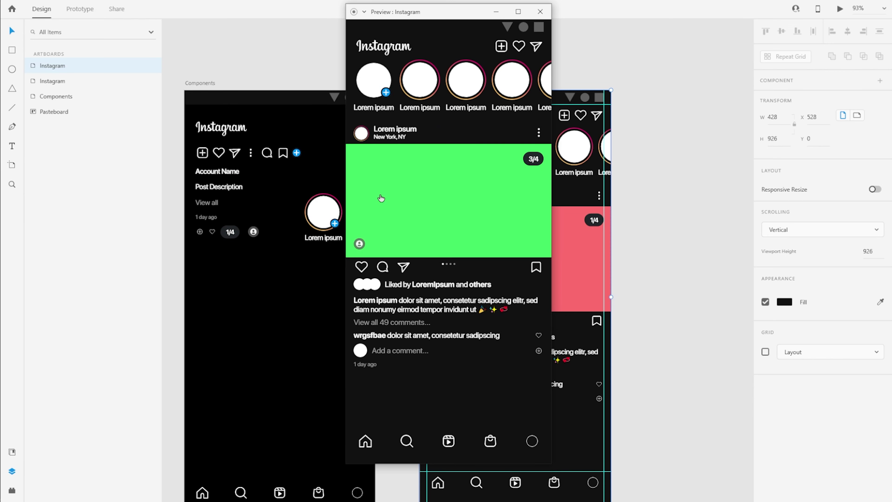
left_click(379, 194)
left_click(380, 199)
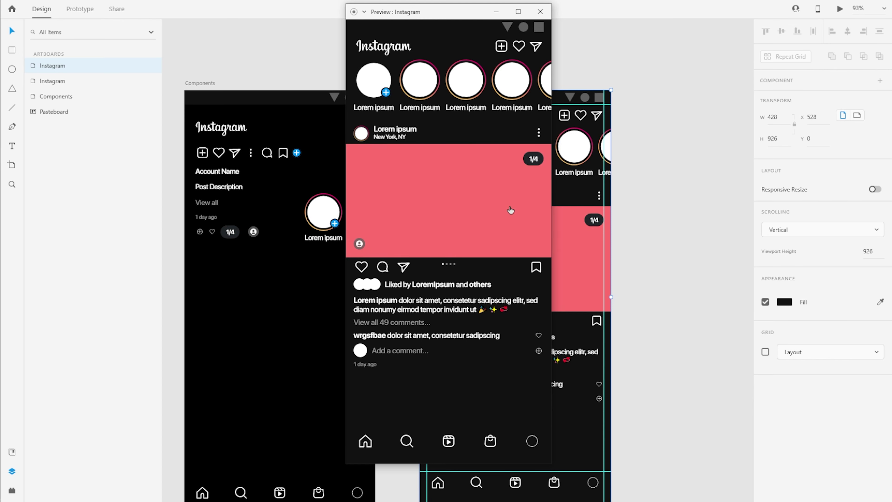
Test the post's like toggle and the horizontal scrolling of the stories, and close the preview.
left_click(361, 267)
left_click(360, 271)
left_click(362, 268)
left_click(360, 269)
left_click_drag(506, 91, 570, 72)
left_click(540, 12)
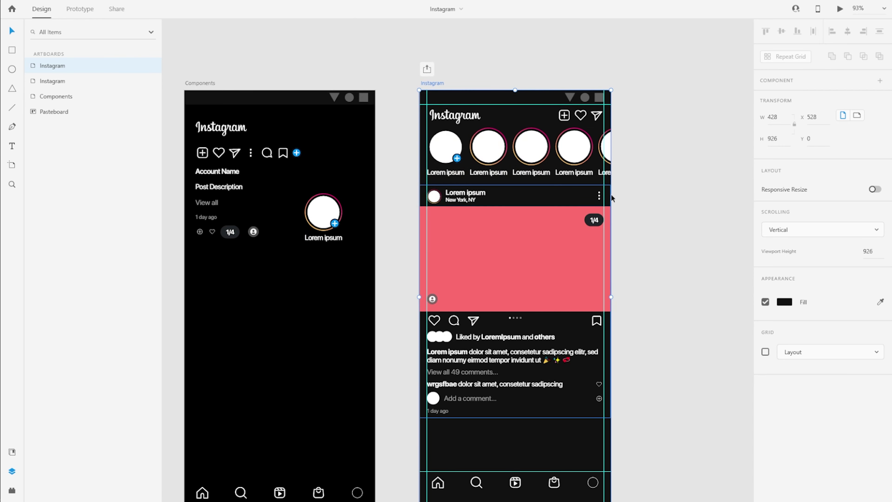
Turn the Post group on the Instagram artboard into a Repeat Grid and extend it downward to a height of about 3774.
left_click(647, 273)
left_click_drag(647, 274, 592, 214)
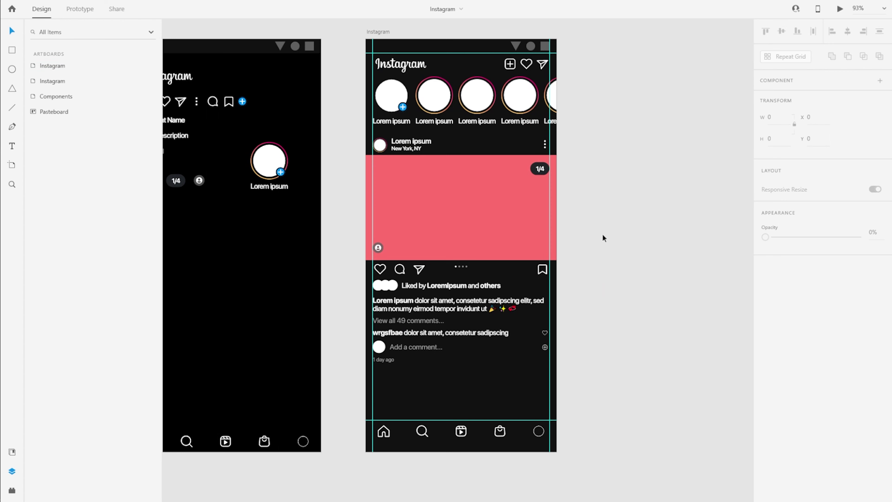
left_click(479, 274)
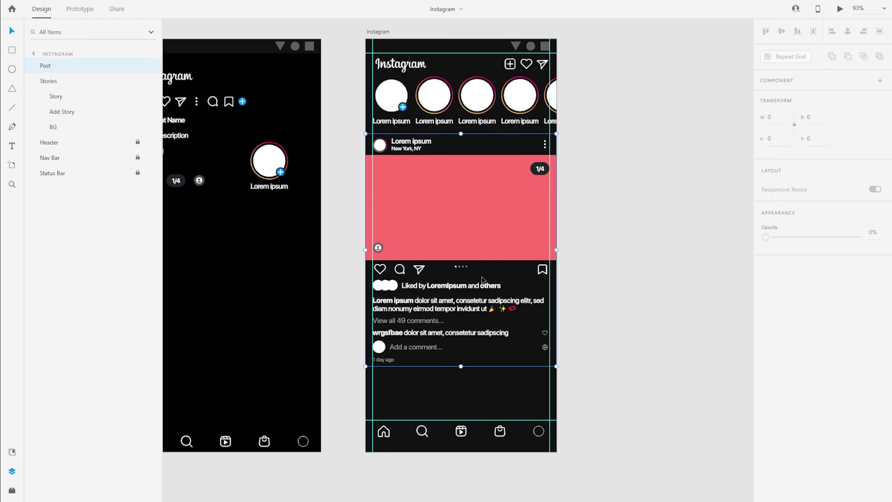
left_click(34, 66)
left_click(34, 65)
left_click(33, 81)
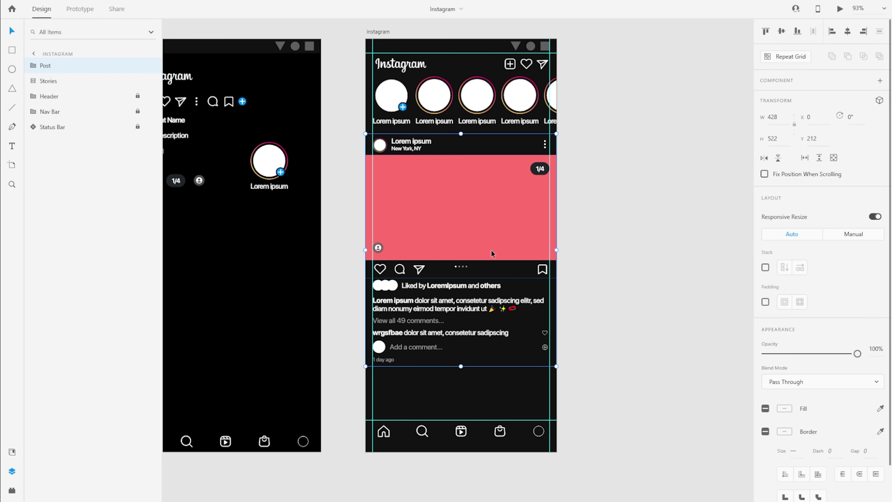
key("ctrl+r")
scroll(573, 310, "down", 5)
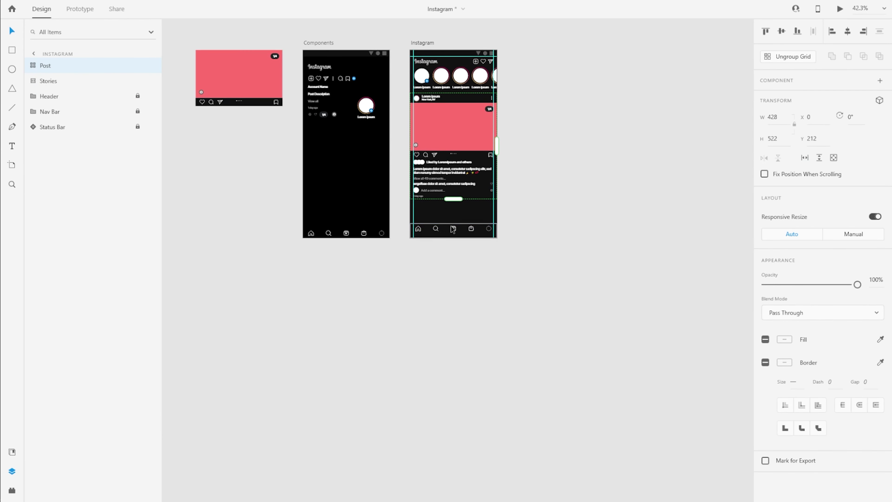
left_click_drag(453, 199, 461, 447)
Reduce the vertical gap between the repeated posts, bringing the Post grid's overall height to 3750.
scroll(464, 443, "up", 5)
scroll(424, 187, "up", 6)
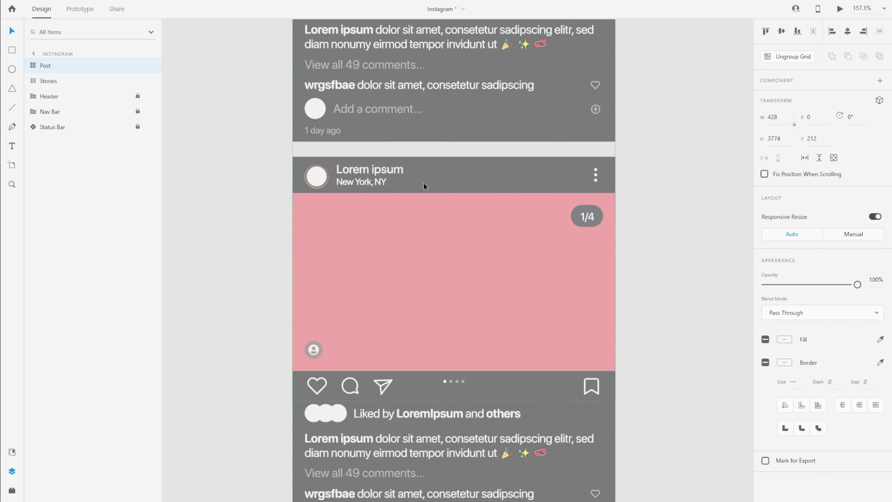
left_click_drag(440, 148, 443, 144)
scroll(443, 177, "up", 1)
scroll(444, 178, "down", 9)
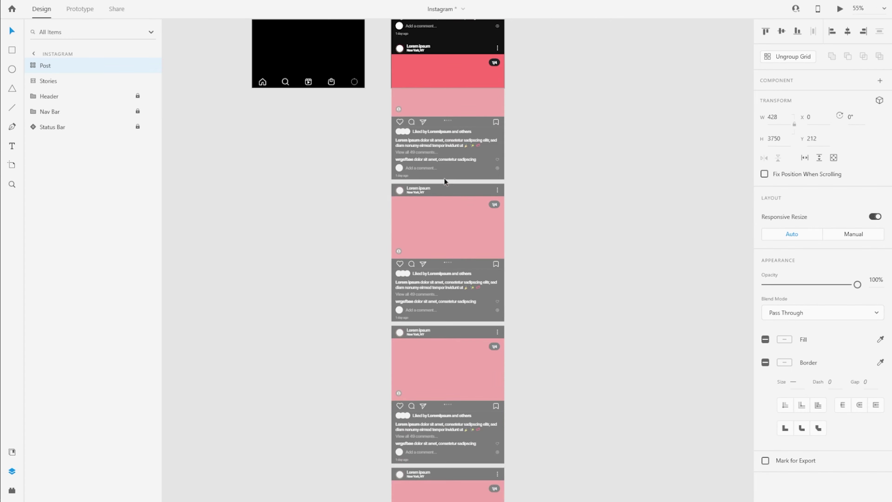
scroll(444, 178, "up", 8)
Move the Post and Stories layers beneath the Header, Nav Bar and Status Bar layers.
left_click(491, 168)
scroll(434, 237, "up", 4)
left_click(58, 66, "shift")
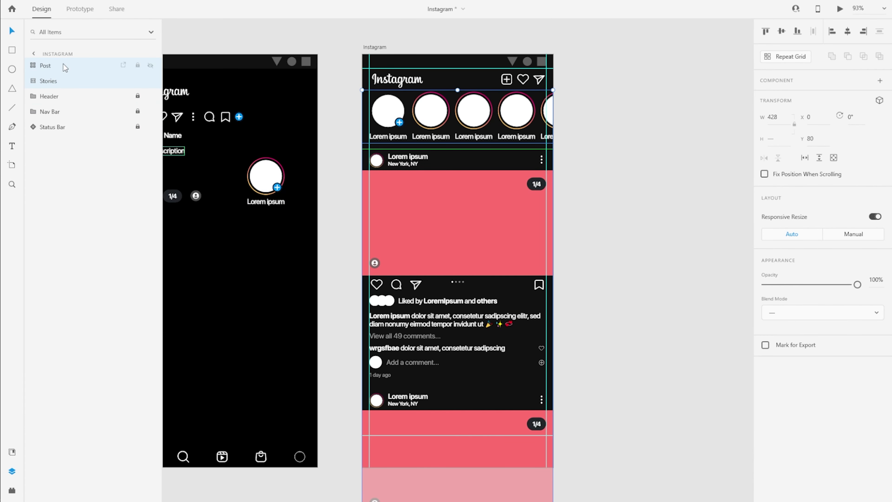
left_click_drag(54, 81, 80, 177)
left_click(587, 438)
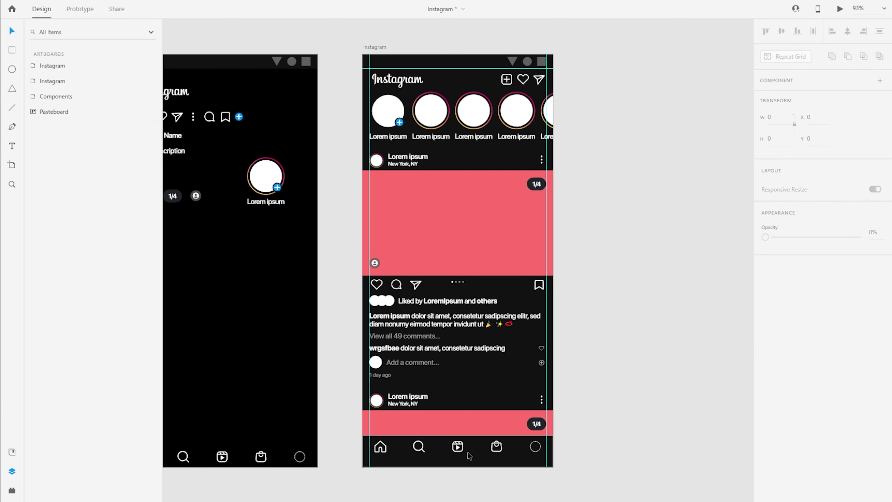
left_click(467, 464)
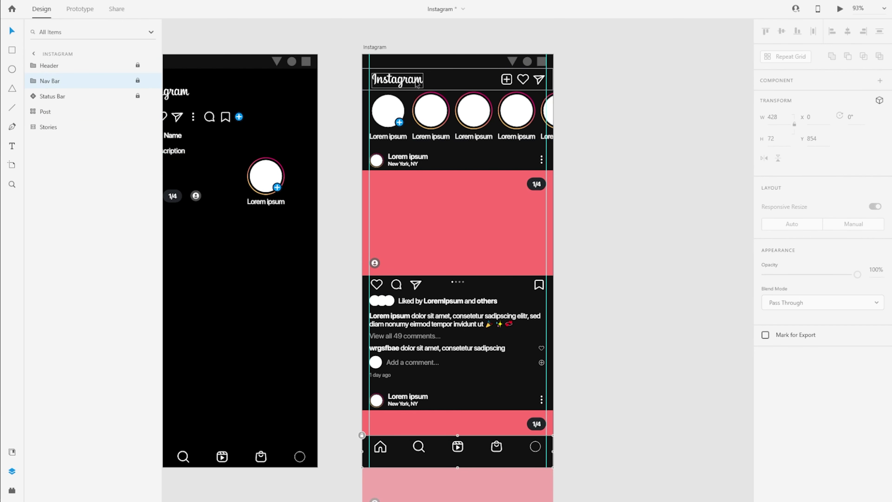
left_click(603, 232)
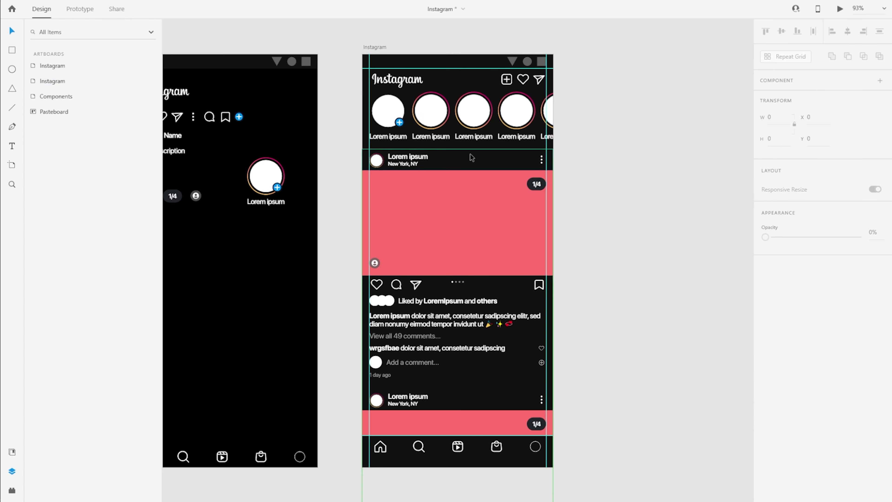
Combine Post and Stories into a vertical scroll group named Content, with its viewport at Y 80 and 774 high.
left_click(458, 140)
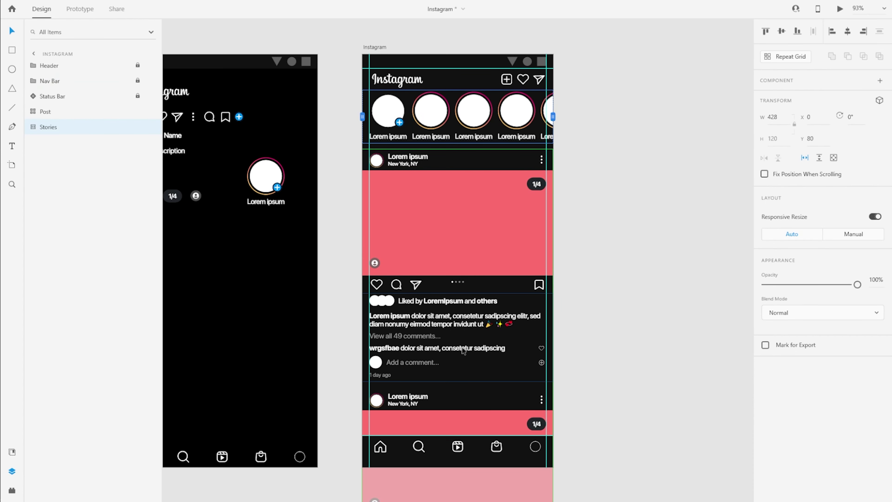
left_click(67, 111, "shift")
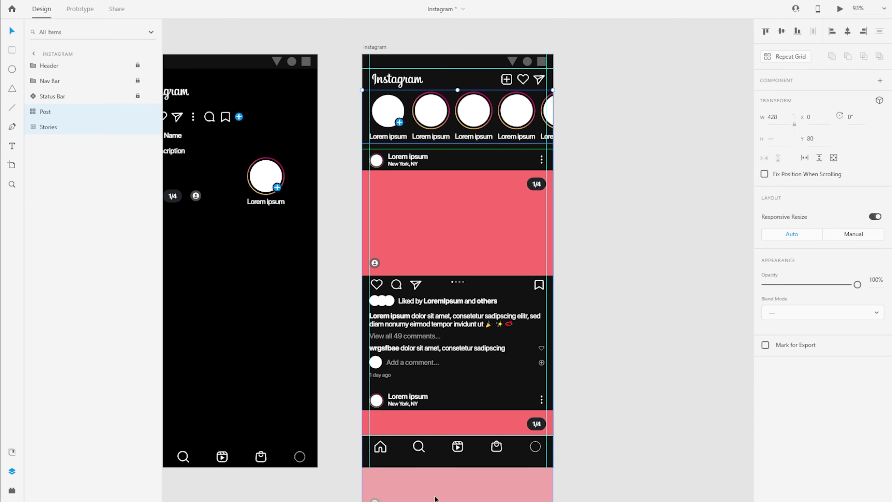
left_click(820, 158)
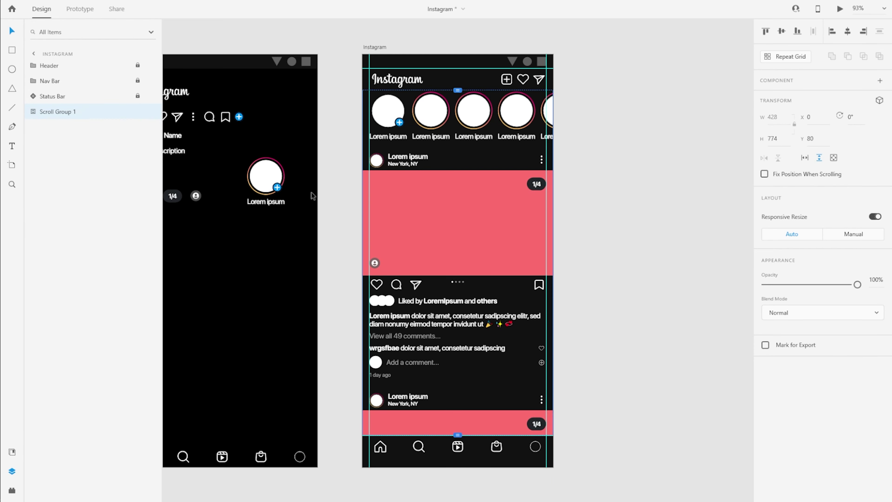
left_click(374, 46)
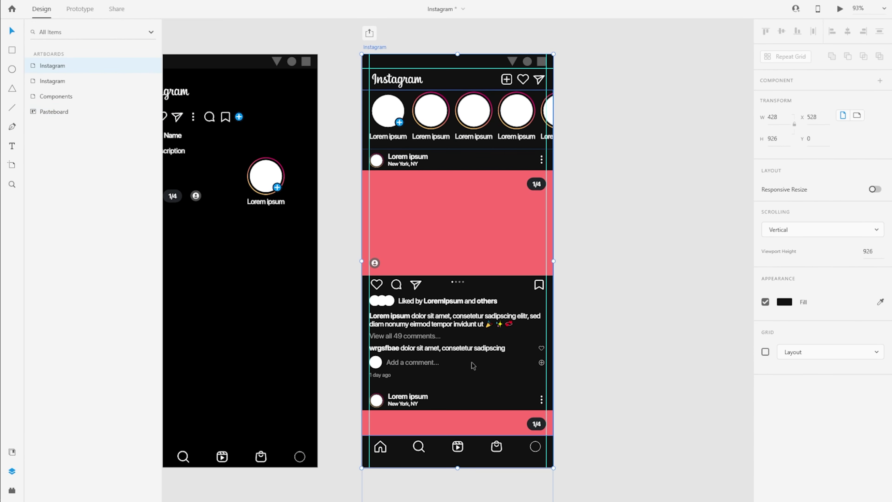
Examine how the Post grid inside the Content scroll group extends below the Instagram artboard.
scroll(471, 362, "down", 5)
left_click(411, 165)
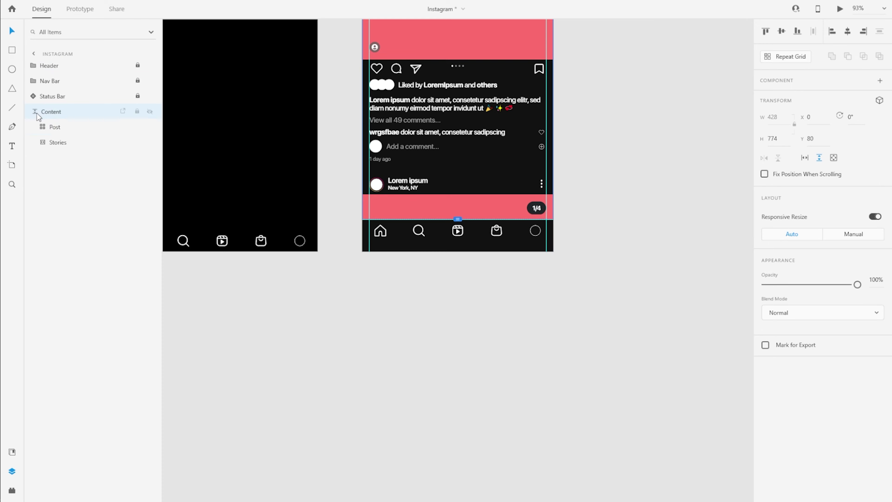
left_click(55, 127)
scroll(436, 387, "down", 3)
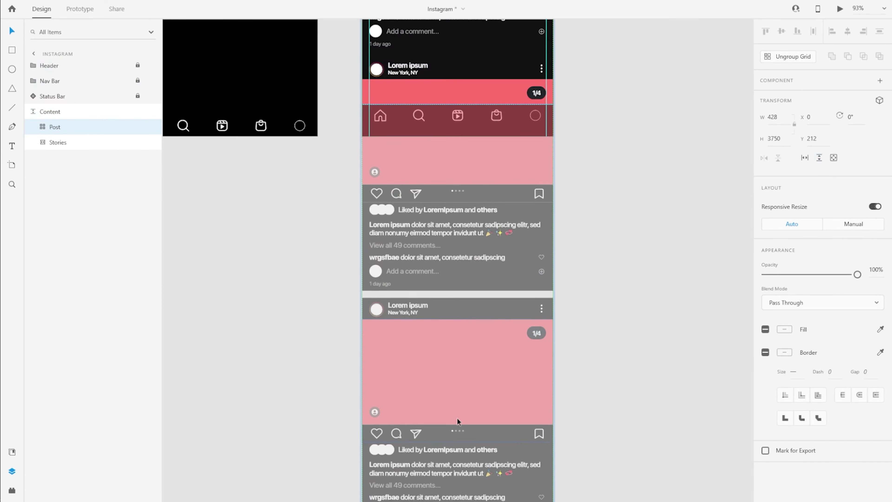
scroll(457, 418, "up", 8)
left_click(614, 420)
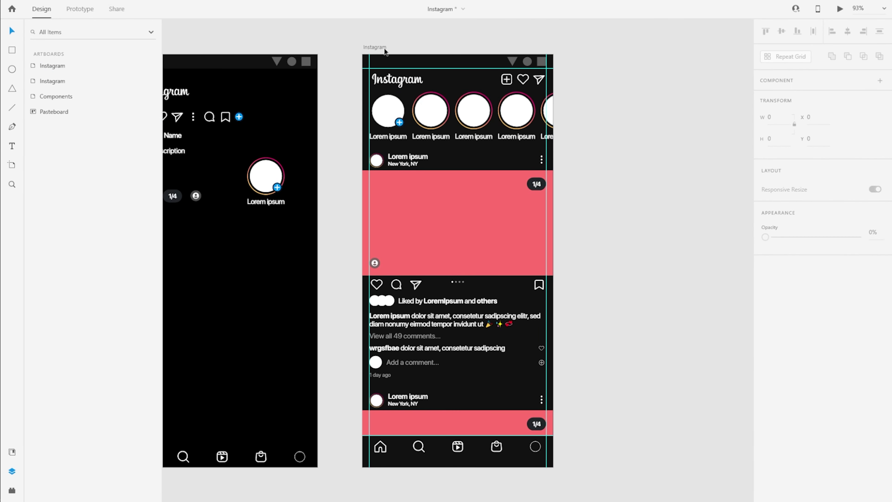
Preview the Instagram artboard and test the horizontal scrolling of the stories and the vertical scrolling of the feed.
left_click(375, 48)
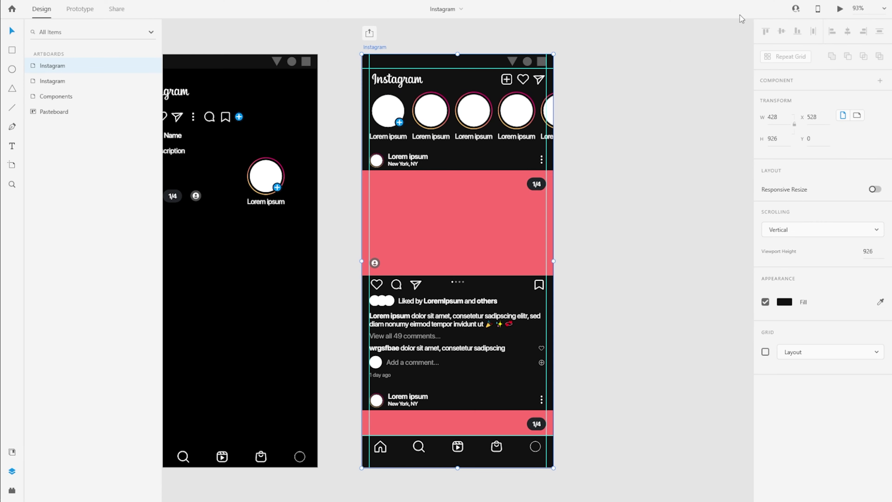
left_click(839, 9)
left_click_drag(119, 15, 437, 14)
left_click_drag(506, 88, 571, 92)
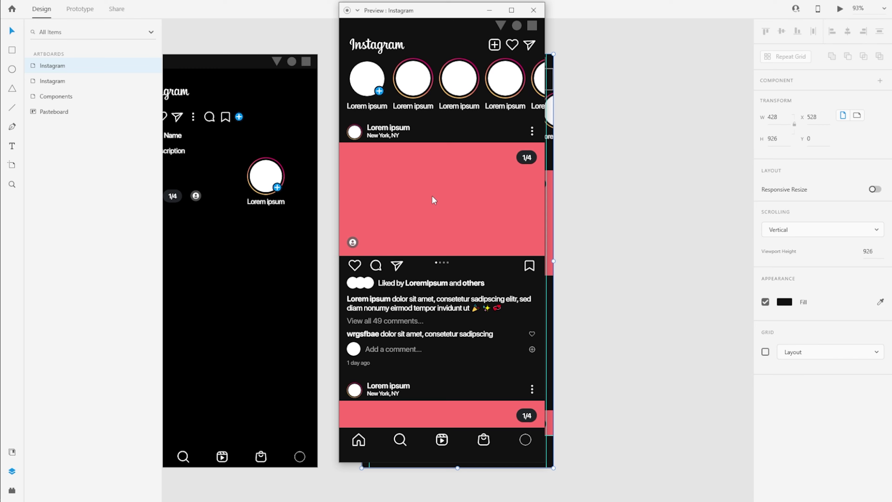
scroll(434, 200, "down", 6)
scroll(434, 199, "up", 2)
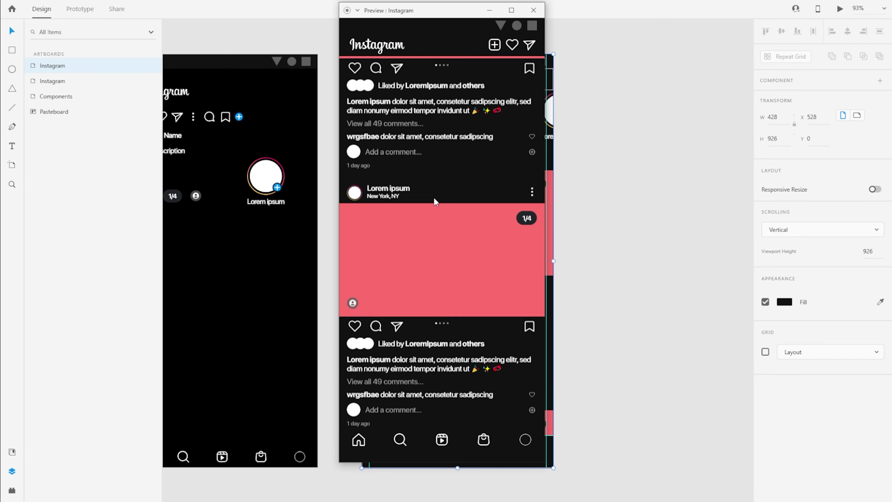
scroll(434, 200, "down", 8)
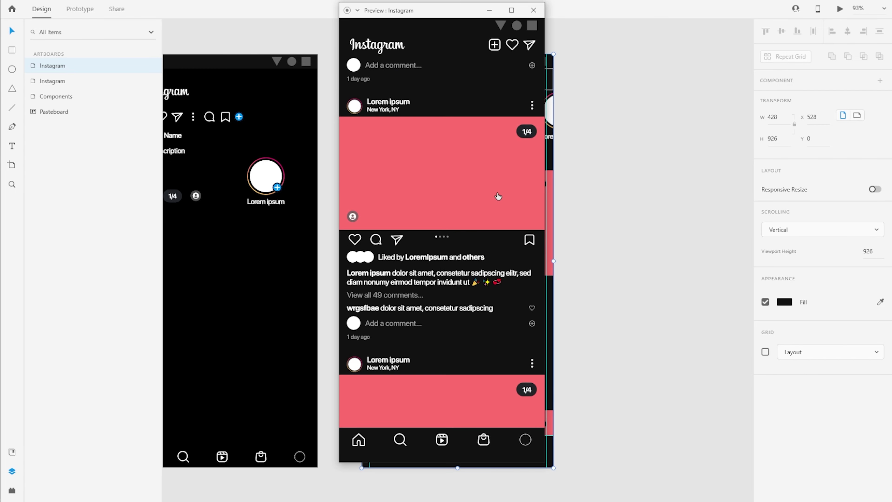
Advance a lower post's media carousel to slide 4/4 in the preview and return it to slide 1/4.
left_click(504, 185)
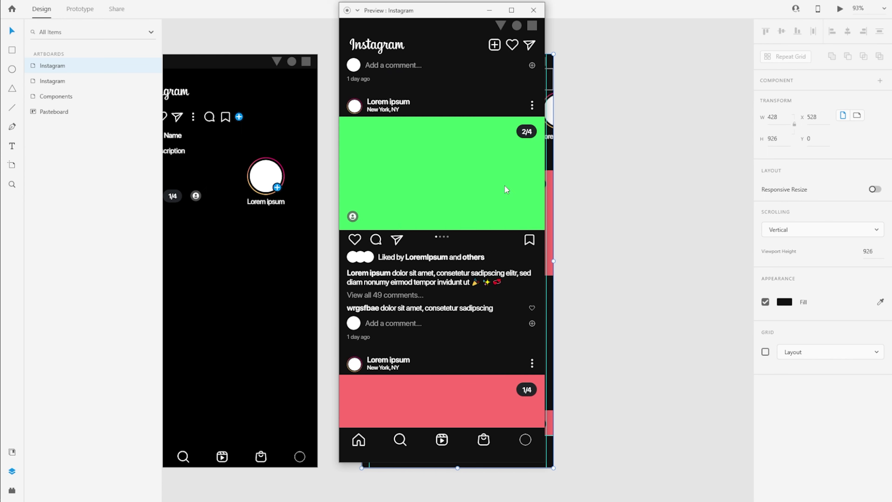
left_click(504, 186)
left_click(505, 186)
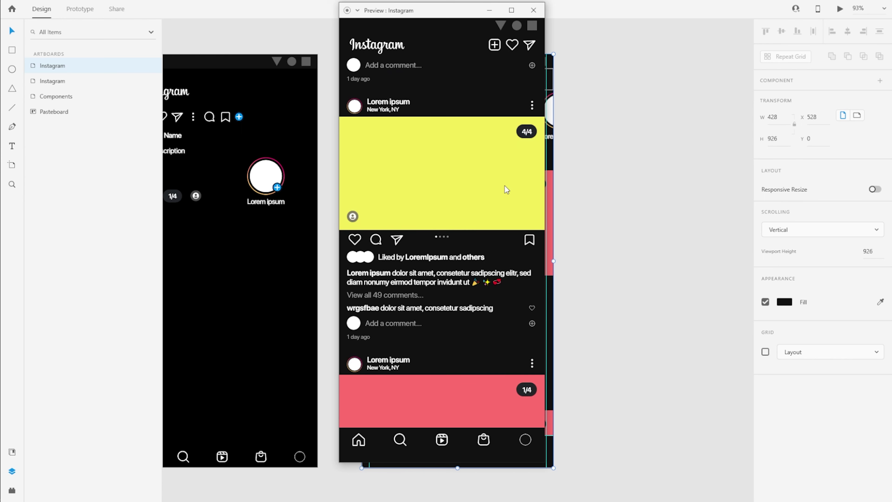
left_click(385, 191)
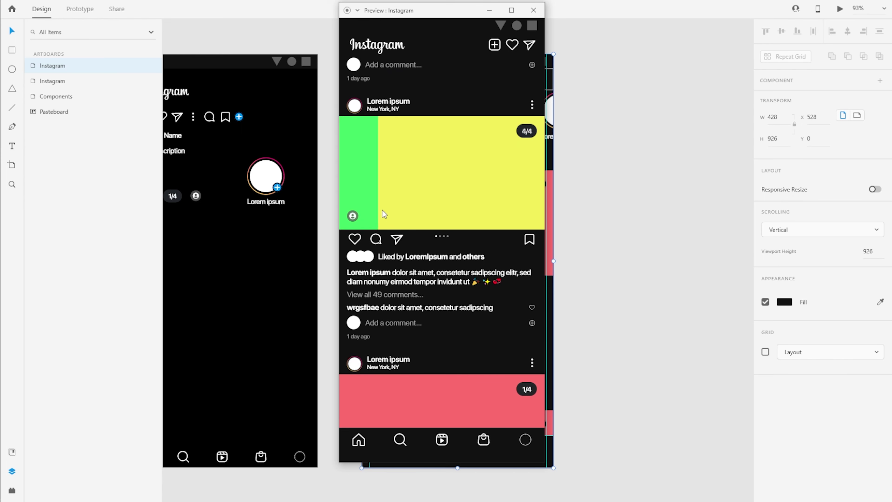
left_click(376, 187)
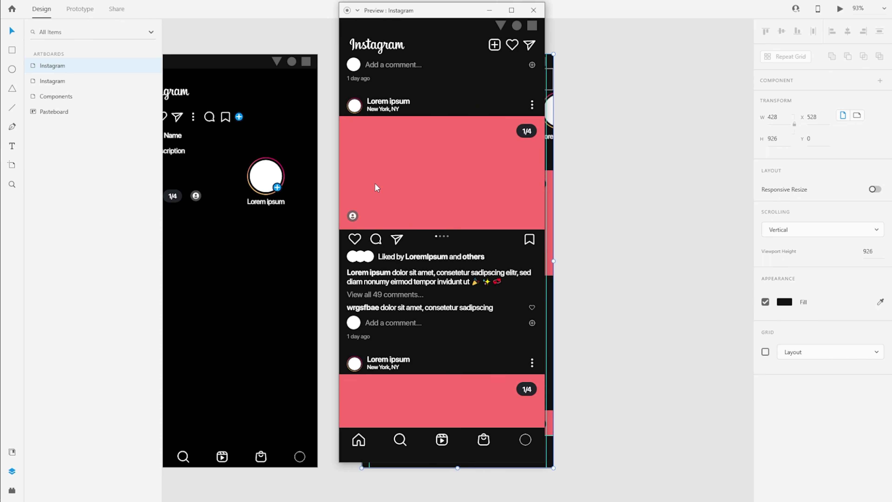
Test the like and save toggles on a lower post in the preview, and close the preview.
scroll(375, 183, "down", 2)
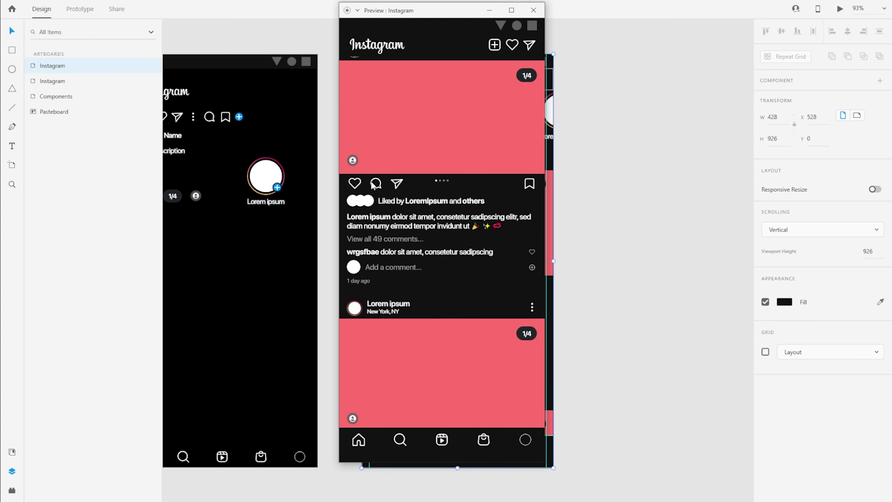
left_click(355, 184)
left_click(355, 183)
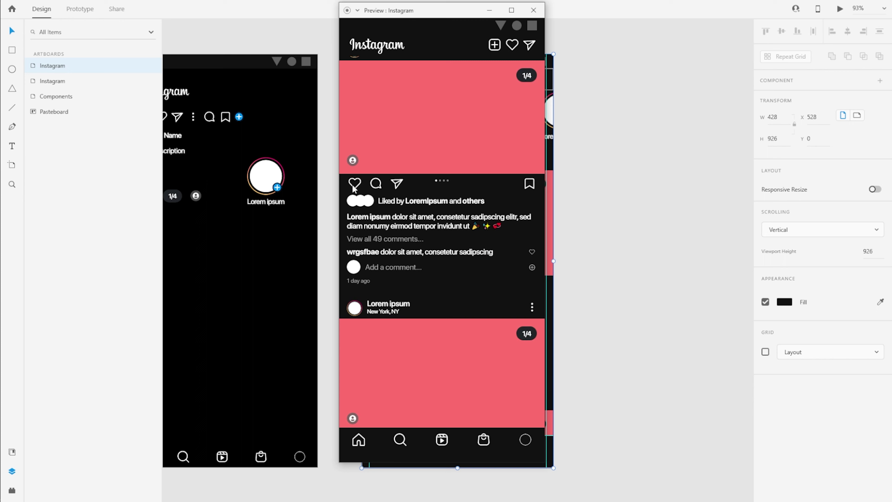
left_click(529, 184)
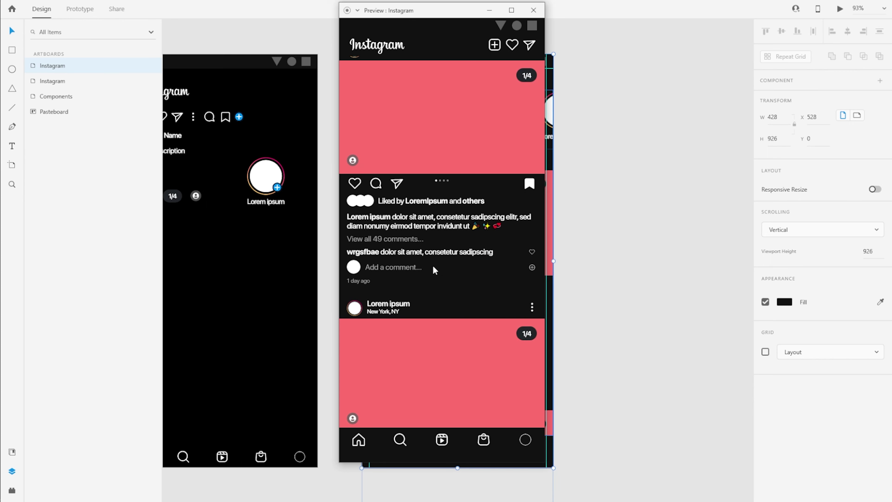
scroll(412, 223, "down", 5)
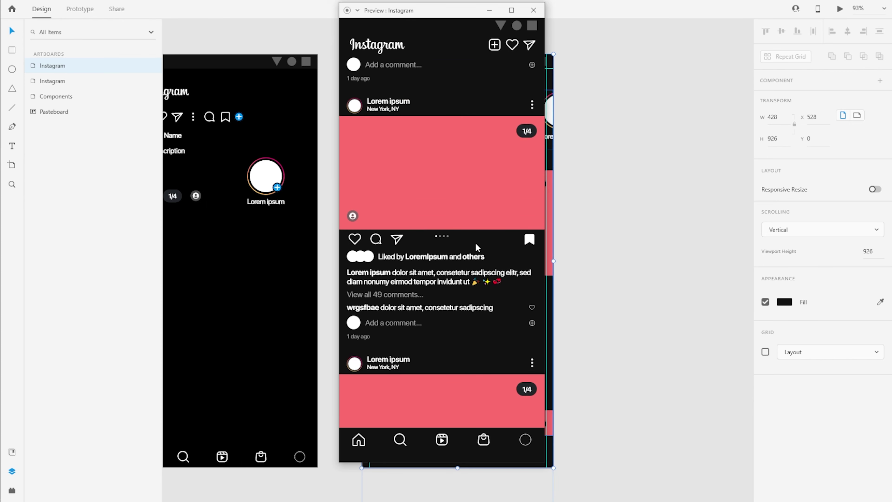
left_click(362, 241)
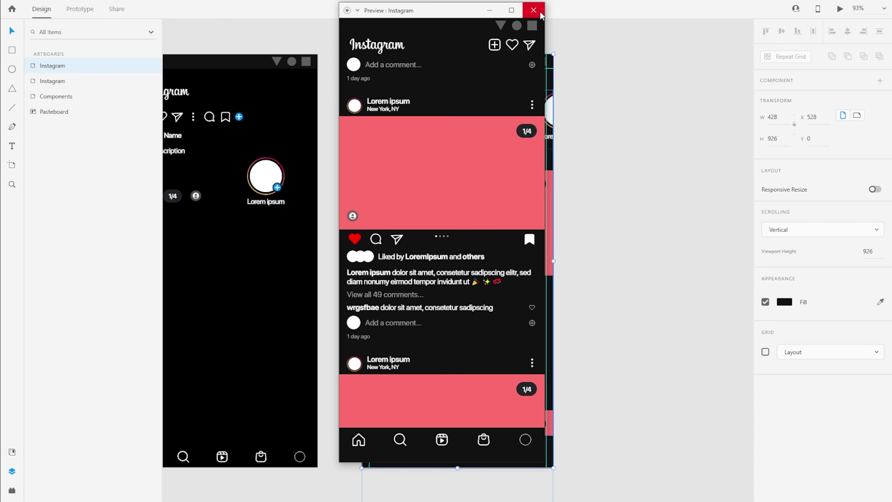
left_click(534, 10)
Fill the profile circle of the Add Story item with one chosen ThisPersonDoesNotExist photo using the UI Faces plugin.
left_click_drag(589, 194, 623, 192)
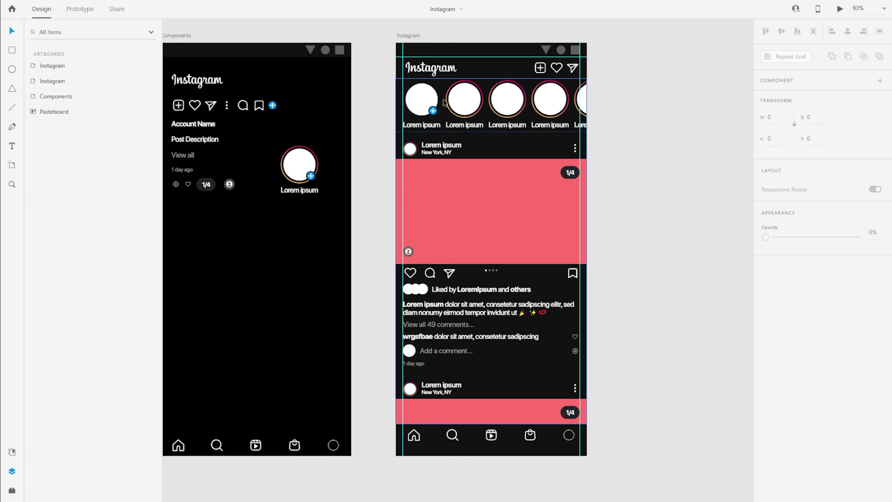
left_click(424, 102)
left_click(45, 142)
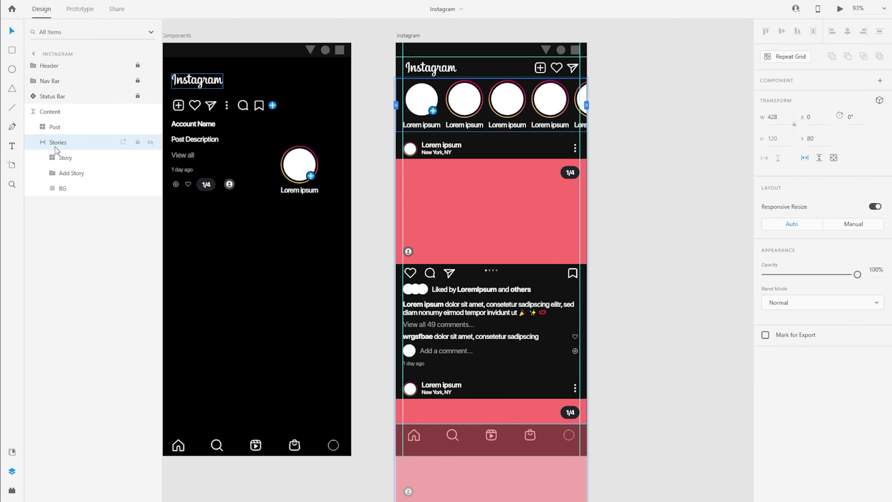
left_click(53, 173)
left_click(76, 234)
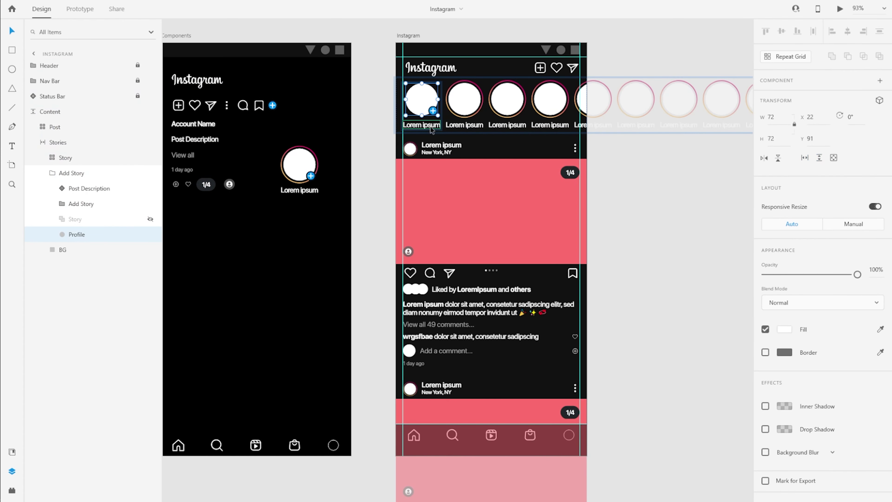
left_click_drag(615, 37, 556, 73)
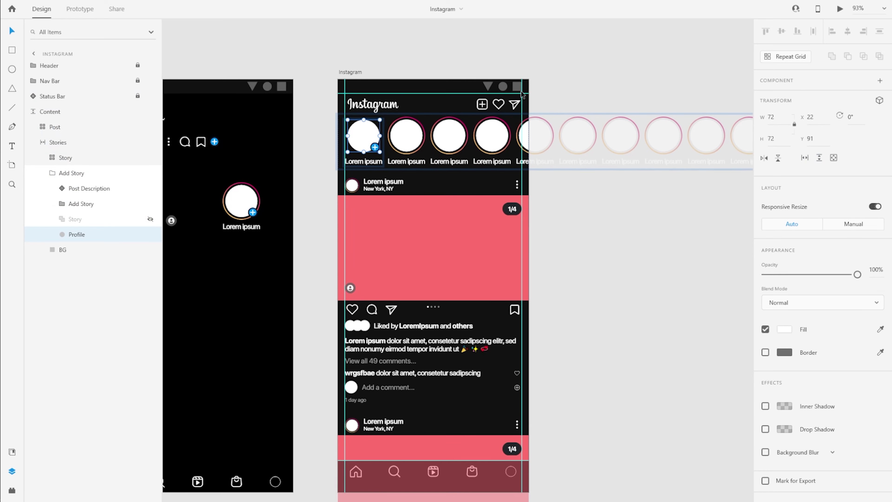
scroll(369, 118, "up", 3)
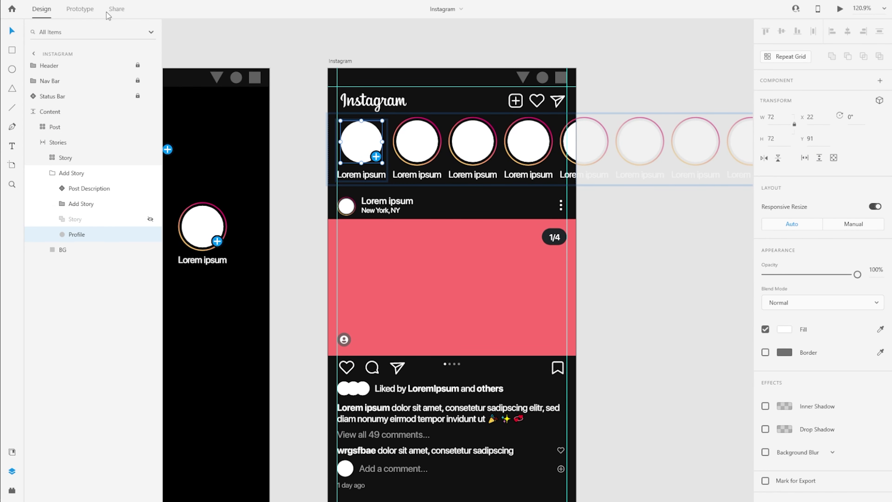
left_click(115, 0)
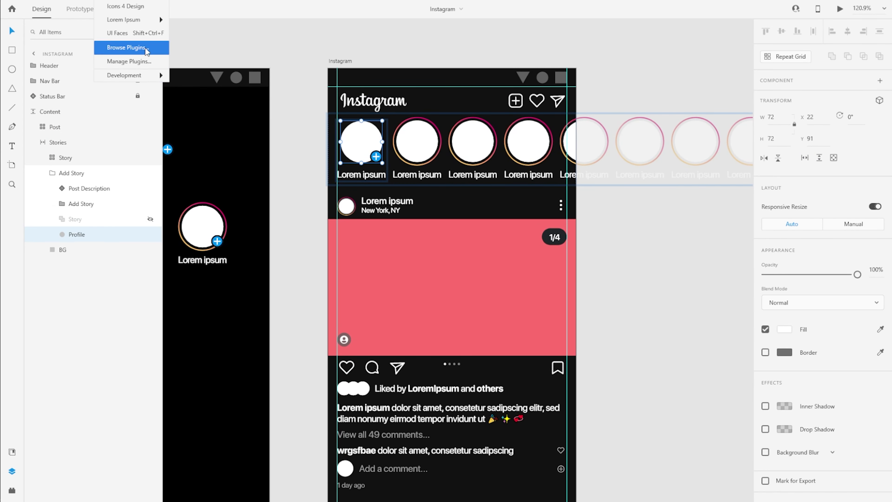
left_click(138, 35)
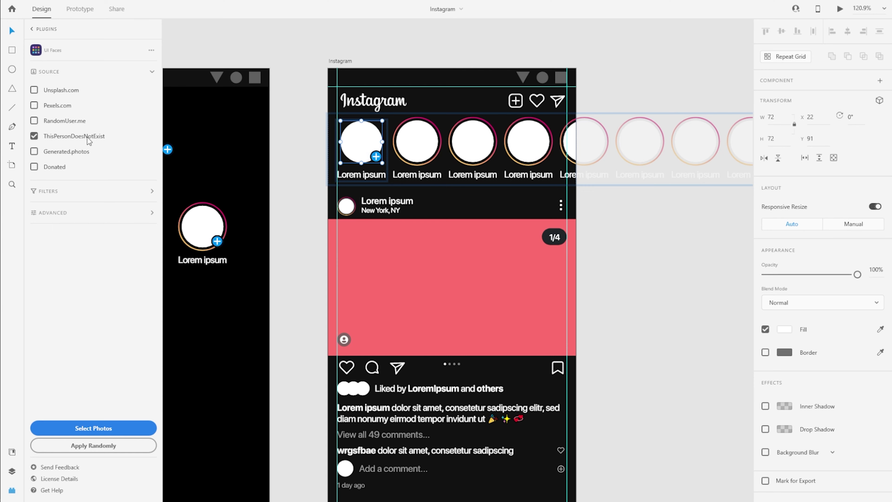
left_click(94, 428)
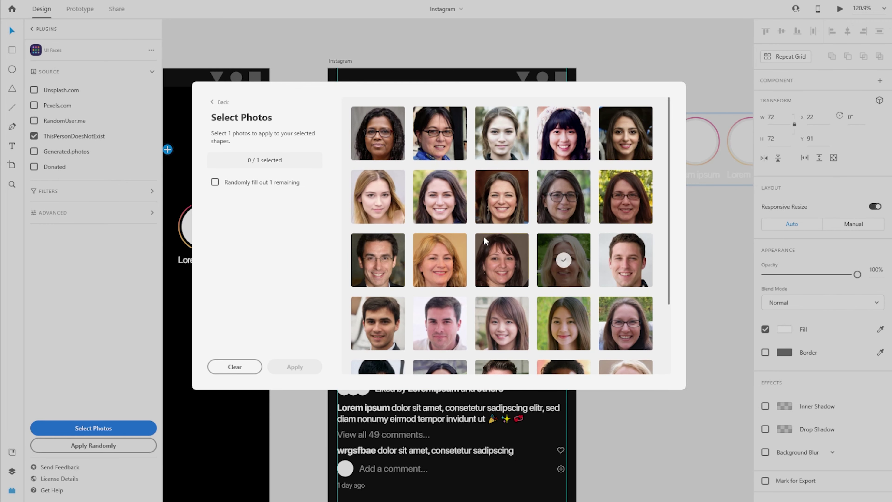
mouse_move(375, 203)
left_click(444, 210)
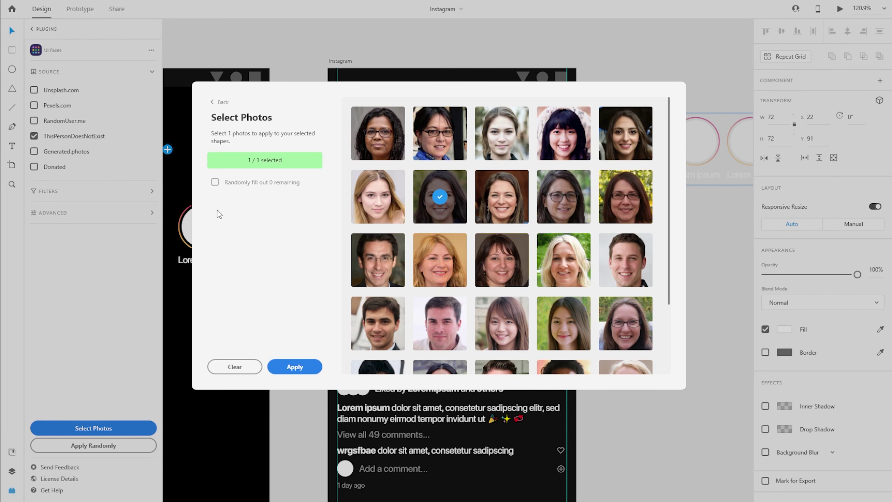
left_click(288, 361)
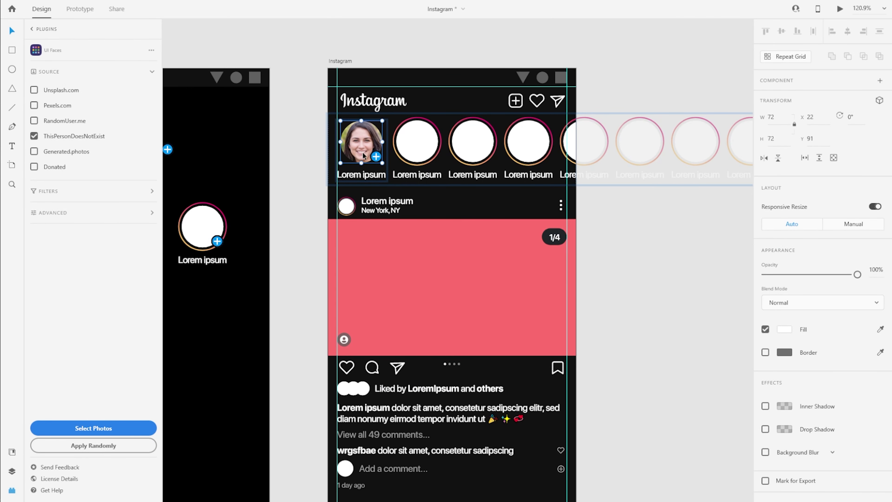
Fill the profile circles of the repeated Story grid with 9 randomly chosen photos using the UI Faces plugin.
left_click(408, 150)
key("ctrl+y")
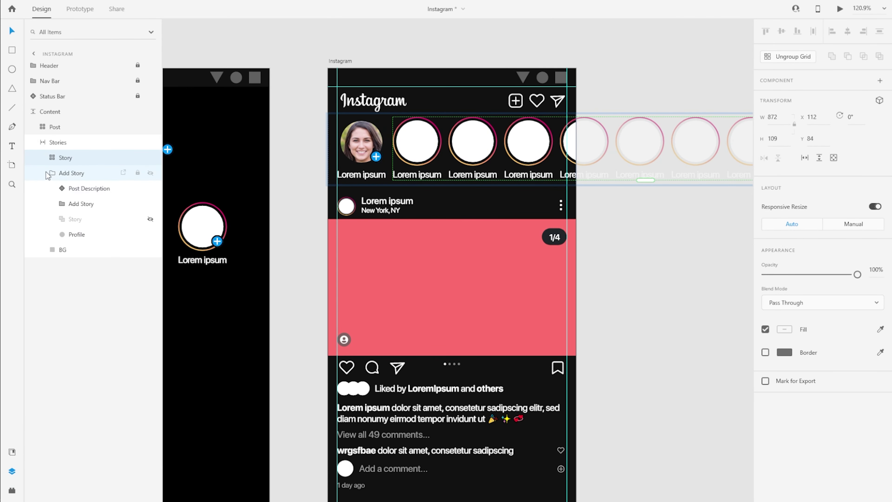
left_click(52, 158)
left_click(105, 203)
left_click(105, 0)
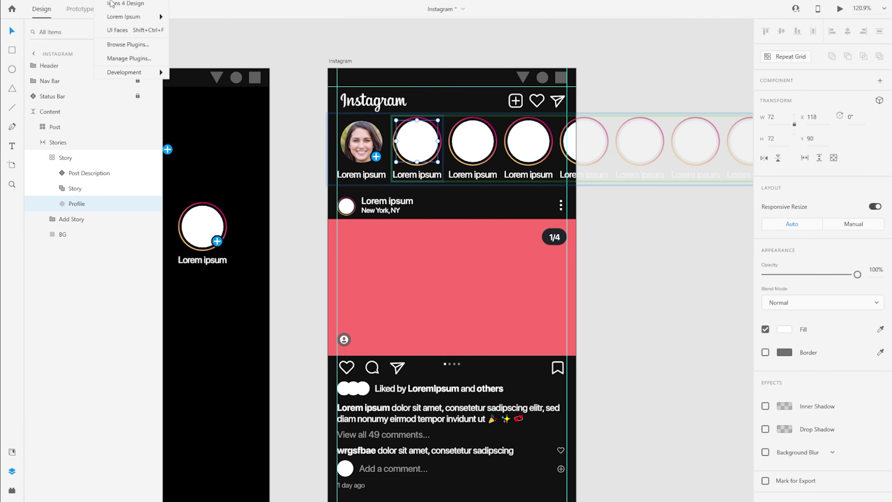
left_click(117, 30)
left_click(94, 428)
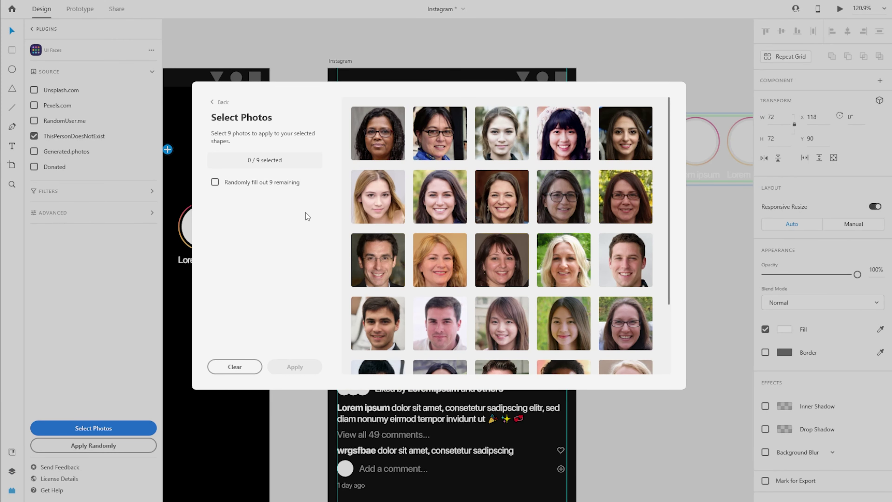
left_click(215, 183)
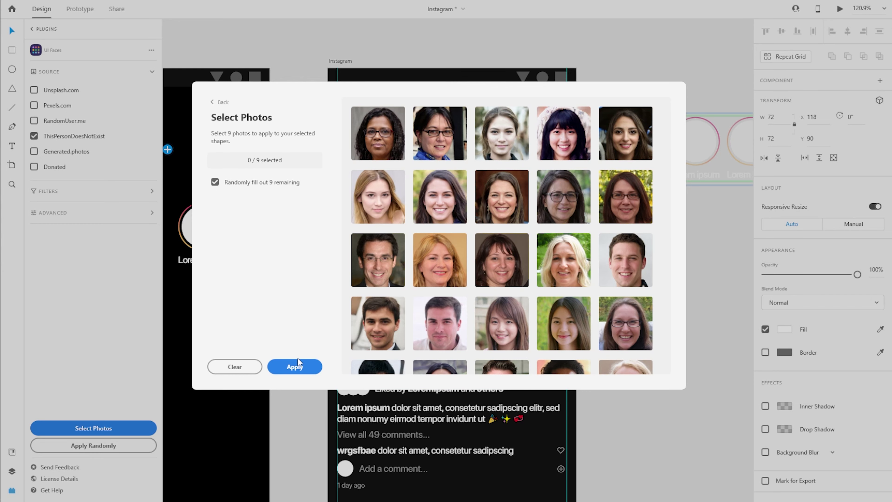
left_click(296, 367)
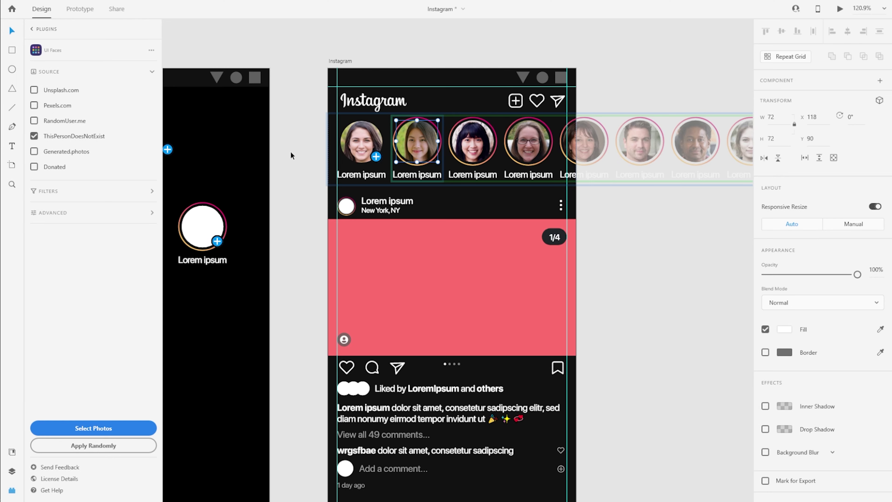
Fill the Post grid's header, liked-by and comment avatar circles with face photos using the UI Faces plugin.
key("ctrl+y")
left_click(43, 140)
left_click(34, 111)
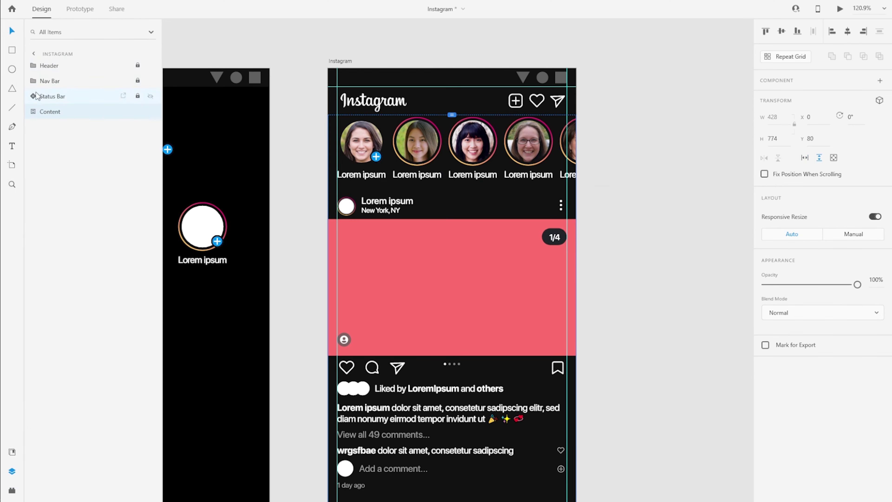
left_click(34, 111)
left_click(43, 126)
left_click(57, 172)
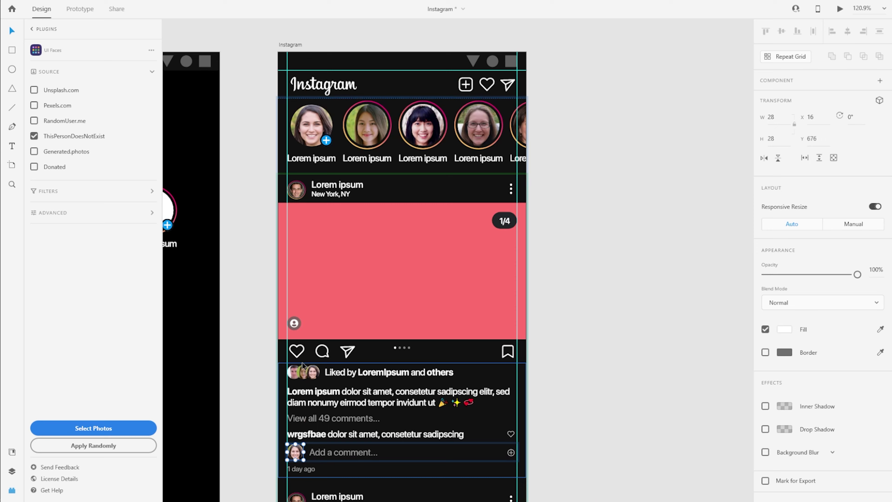
Examine the avatar photos in the repeated posts that extend below the Instagram artboard.
scroll(422, 396, "down", 3)
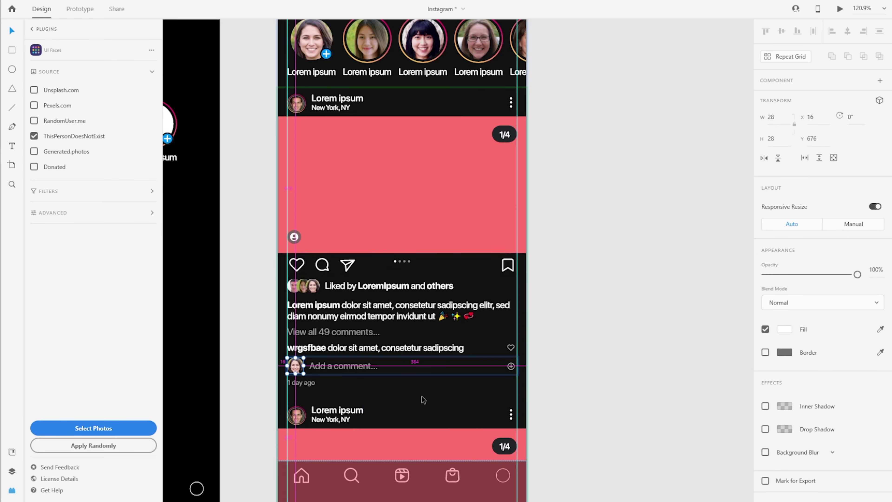
scroll(422, 396, "down", 3)
scroll(379, 392, "down", 5)
scroll(346, 363, "up", 5)
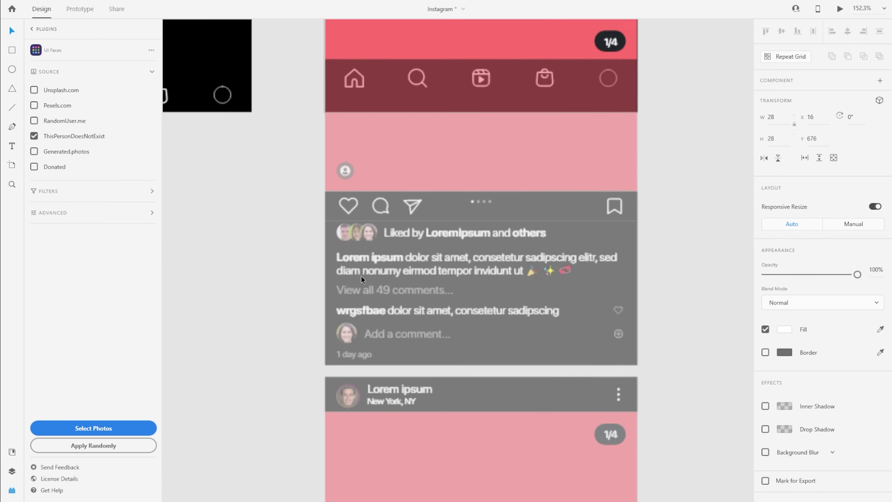
scroll(357, 237, "down", 10)
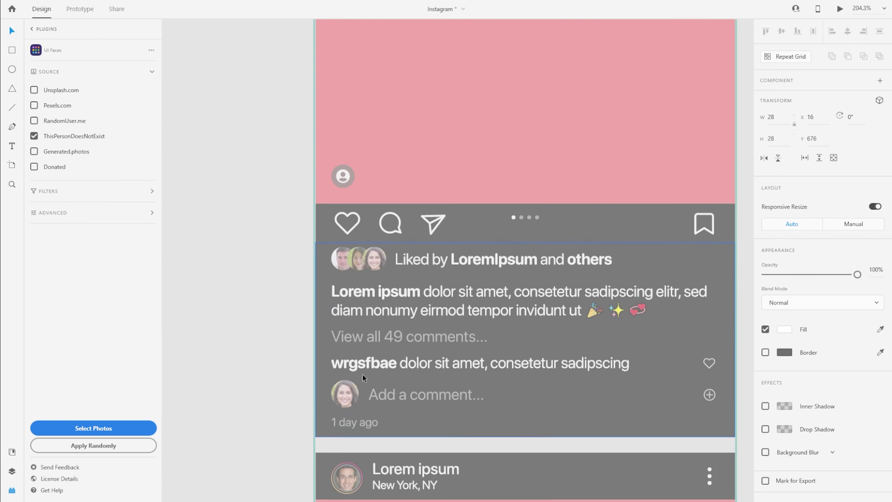
scroll(325, 281, "down", 10)
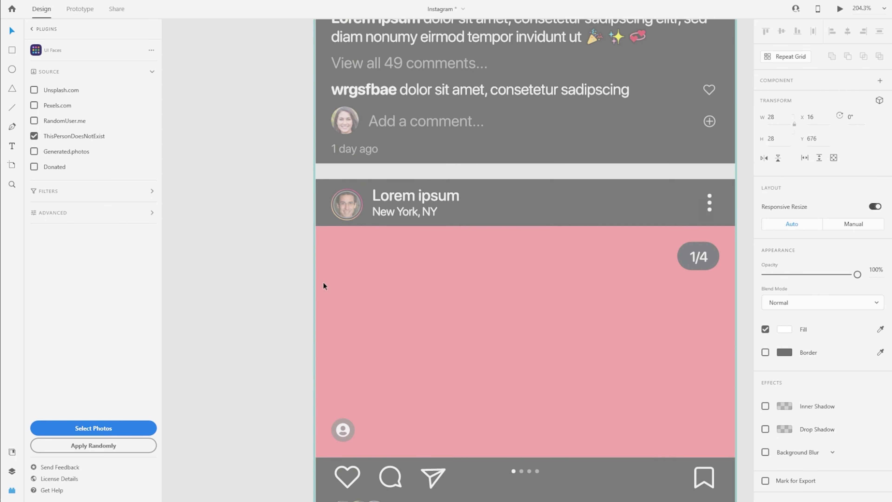
scroll(323, 282, "down", 3)
scroll(273, 267, "down", 2)
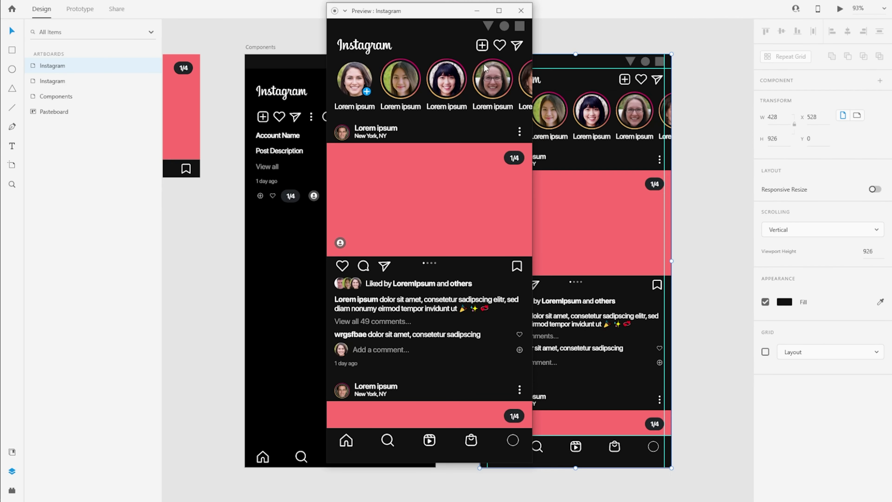
Test the stories and feed scrolling in the preview, and take the first post's carousel to slide 3/4 and back to 1/4.
left_click_drag(495, 82, 516, 91)
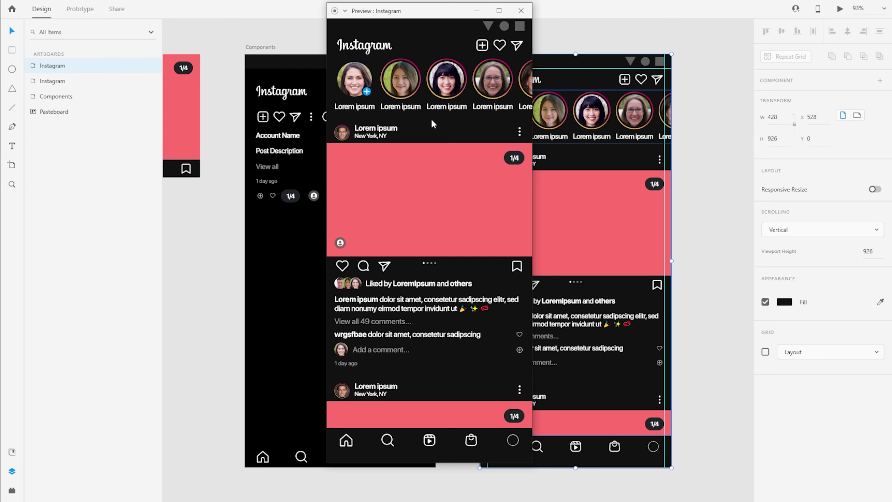
scroll(425, 179, "down", 2)
scroll(436, 200, "up", 2)
left_click(507, 216)
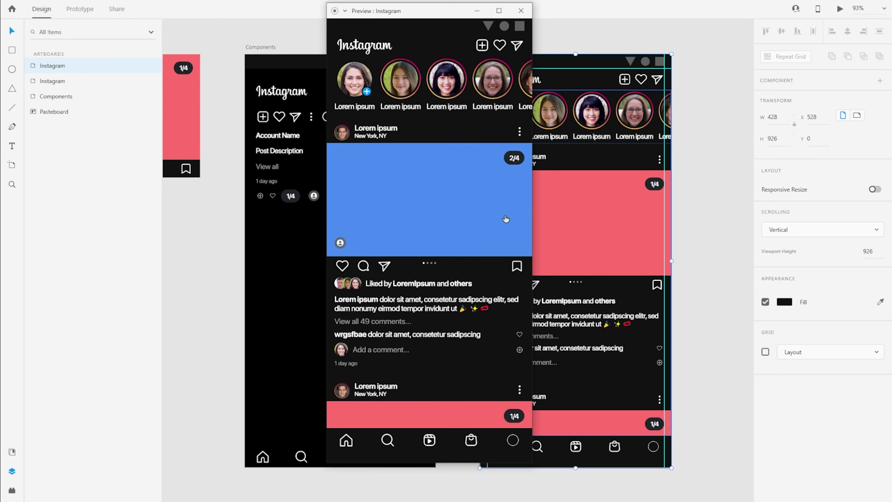
left_click(506, 219)
left_click(364, 205)
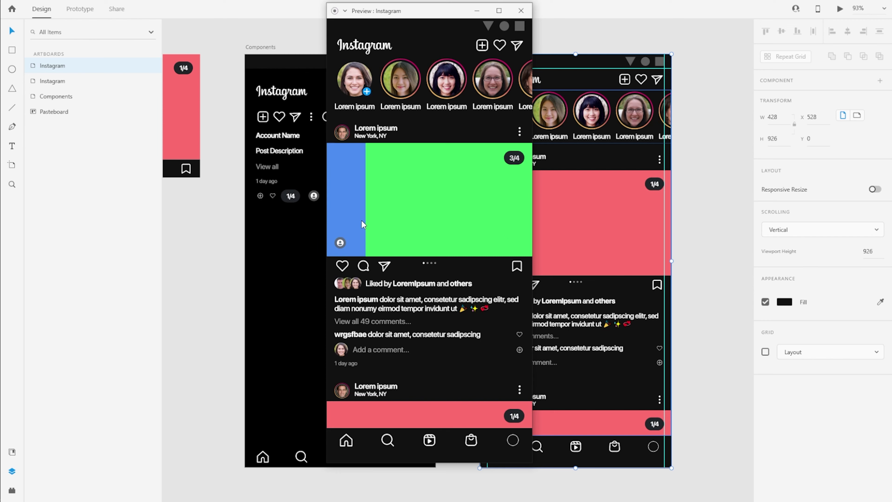
left_click(351, 207)
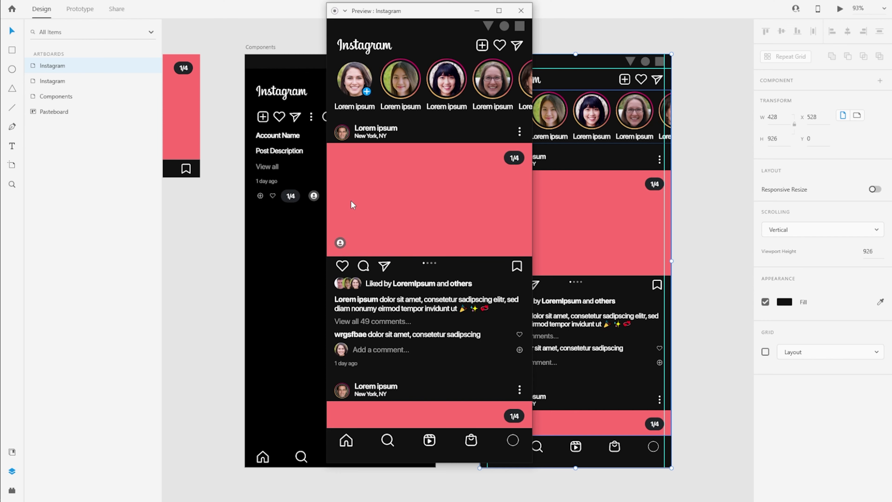
Toggle the first post's like and save icons on and off in the preview.
left_click(339, 270)
left_click(340, 269)
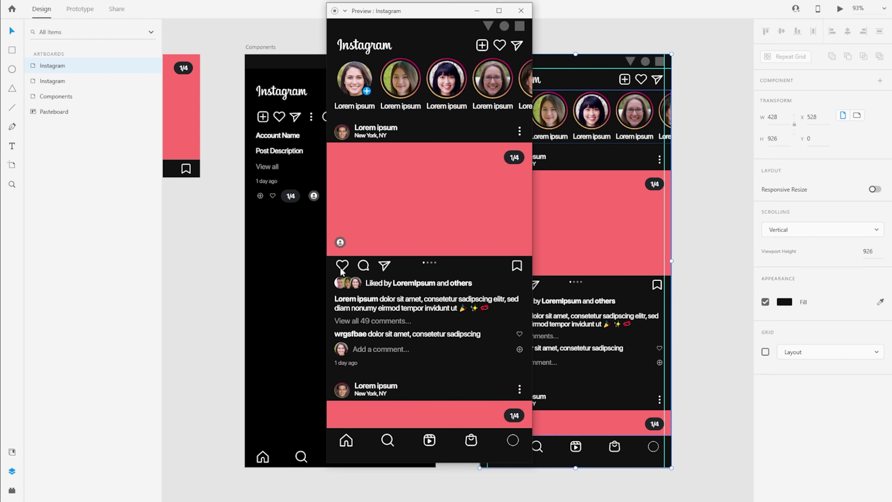
left_click(518, 270)
left_click(517, 270)
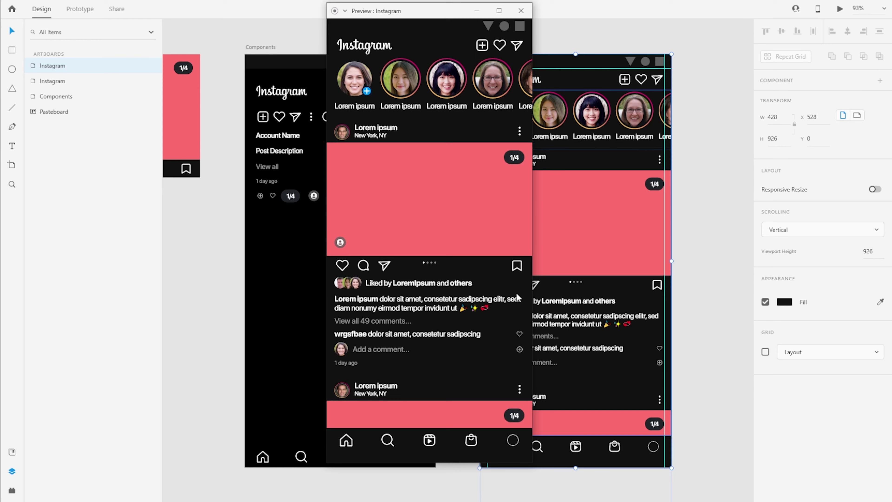
Test the vertical scrolling of the feed through the repeated posts and back up in the preview.
left_click_drag(374, 373, 429, 201)
scroll(428, 197, "up", 2)
scroll(404, 269, "down", 2)
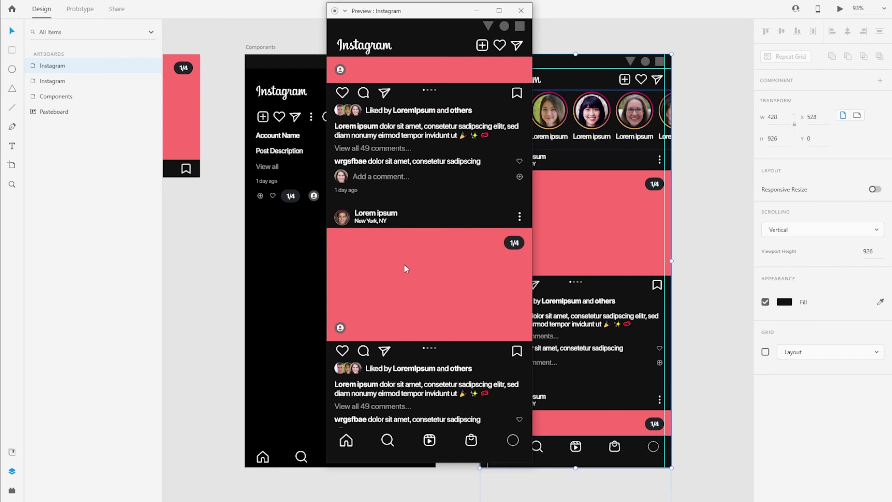
scroll(415, 249, "up", 3)
scroll(416, 246, "down", 4)
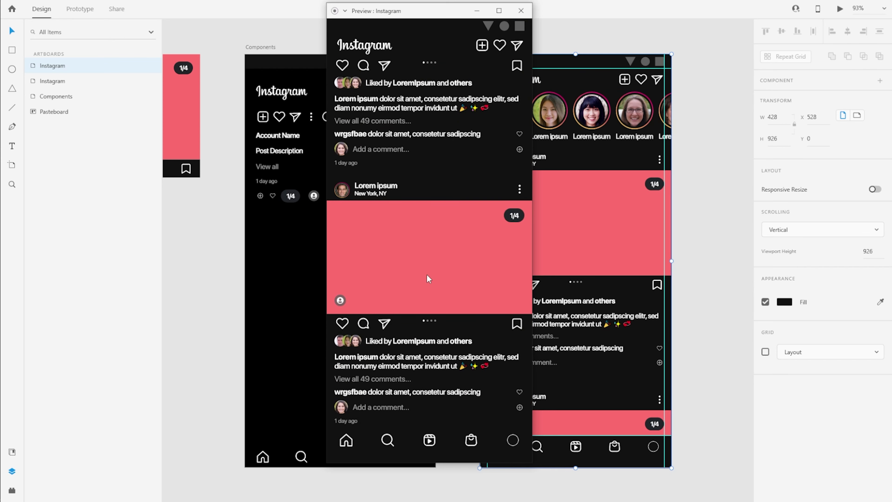
scroll(428, 333, "down", 6)
scroll(426, 293, "up", 4)
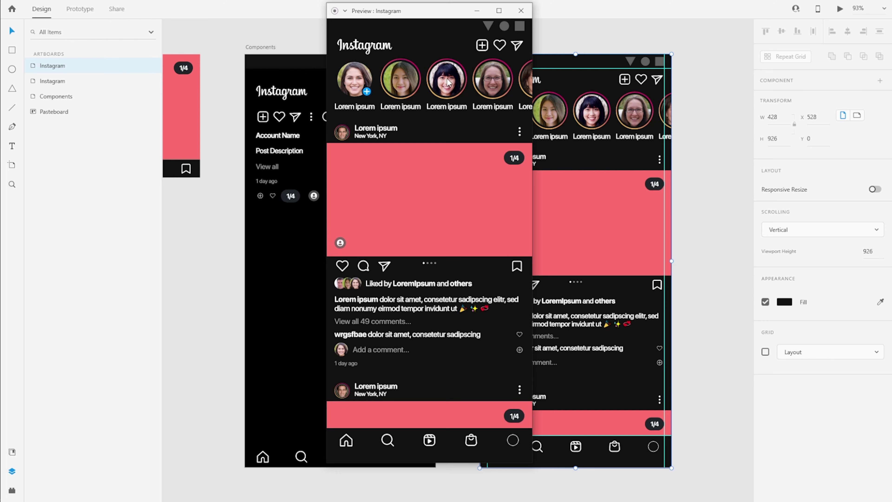
Test the horizontal scrolling of the stories again, close the preview and deselect the Instagram artboard.
left_click_drag(447, 82, 516, 80)
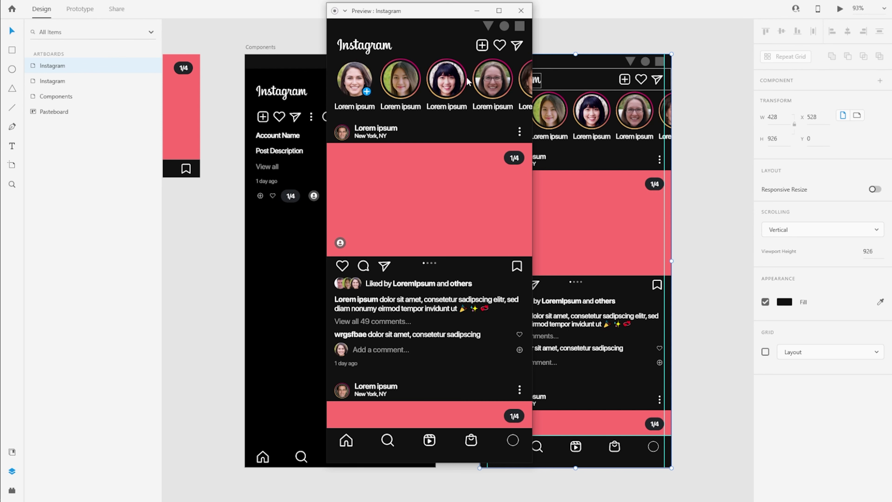
left_click_drag(467, 82, 510, 88)
left_click(521, 11)
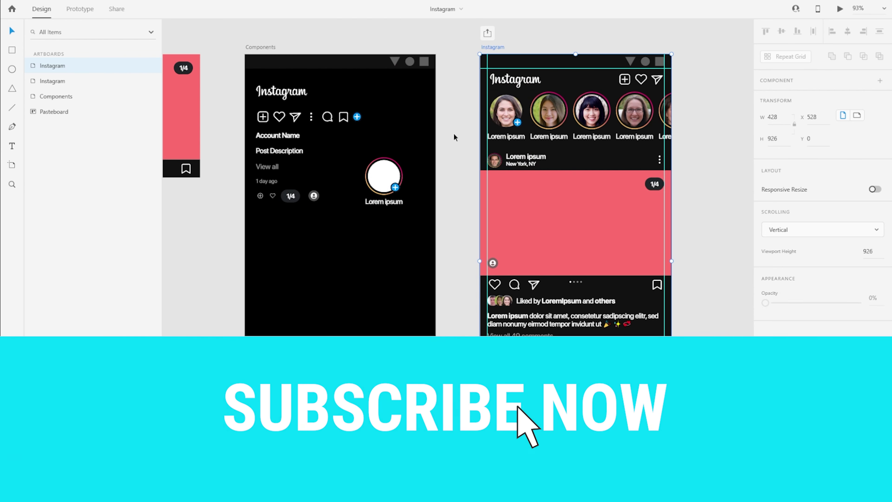
left_click(454, 134)
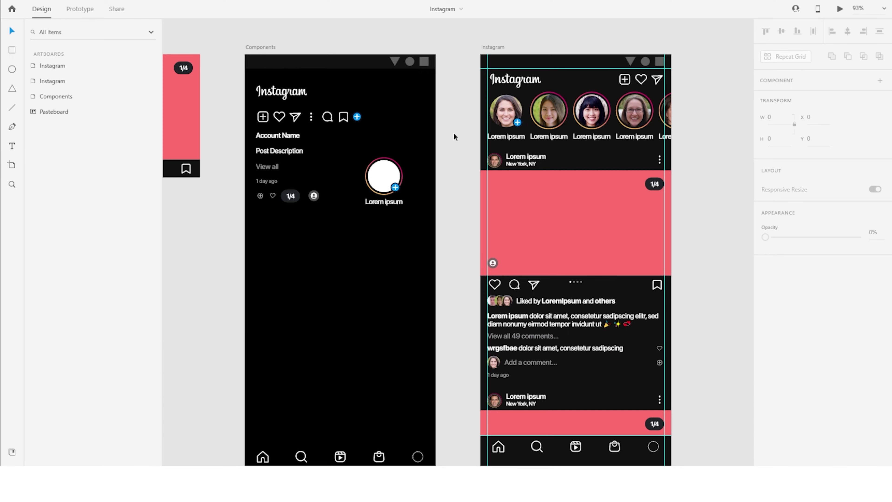